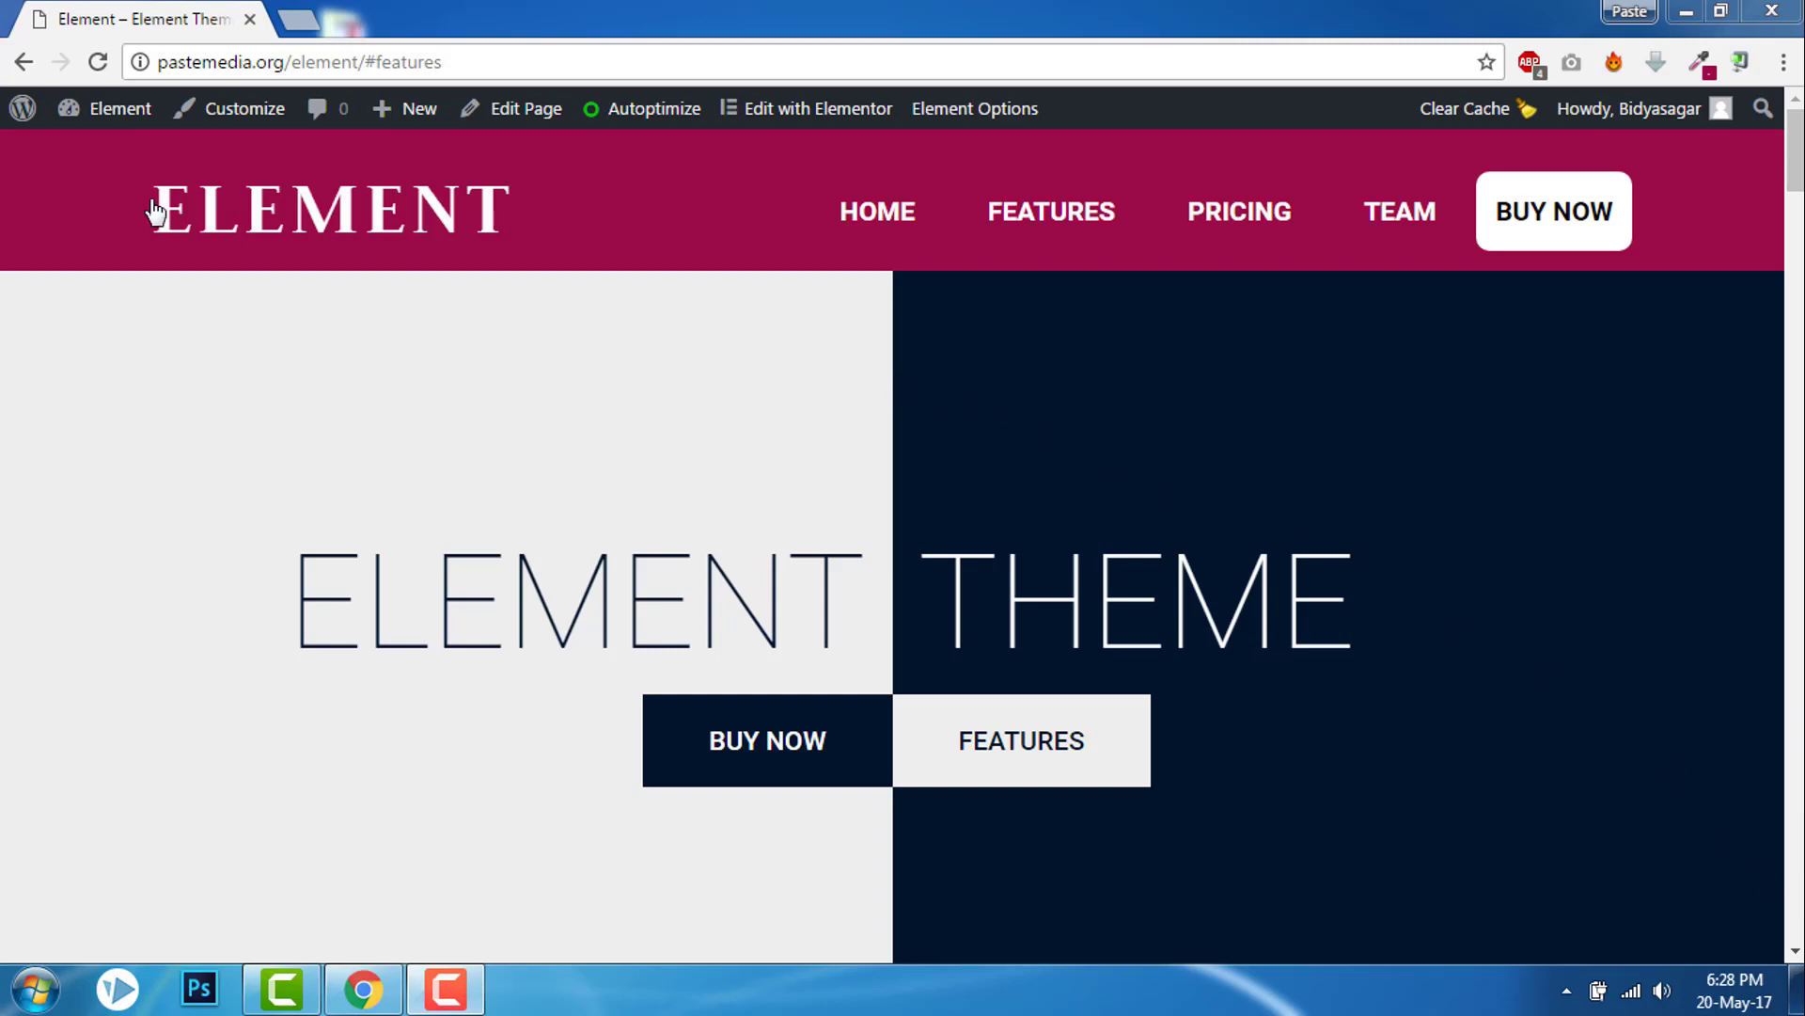
Open the WordPress admin dashboard in a new browser tab.
right_click(111, 146)
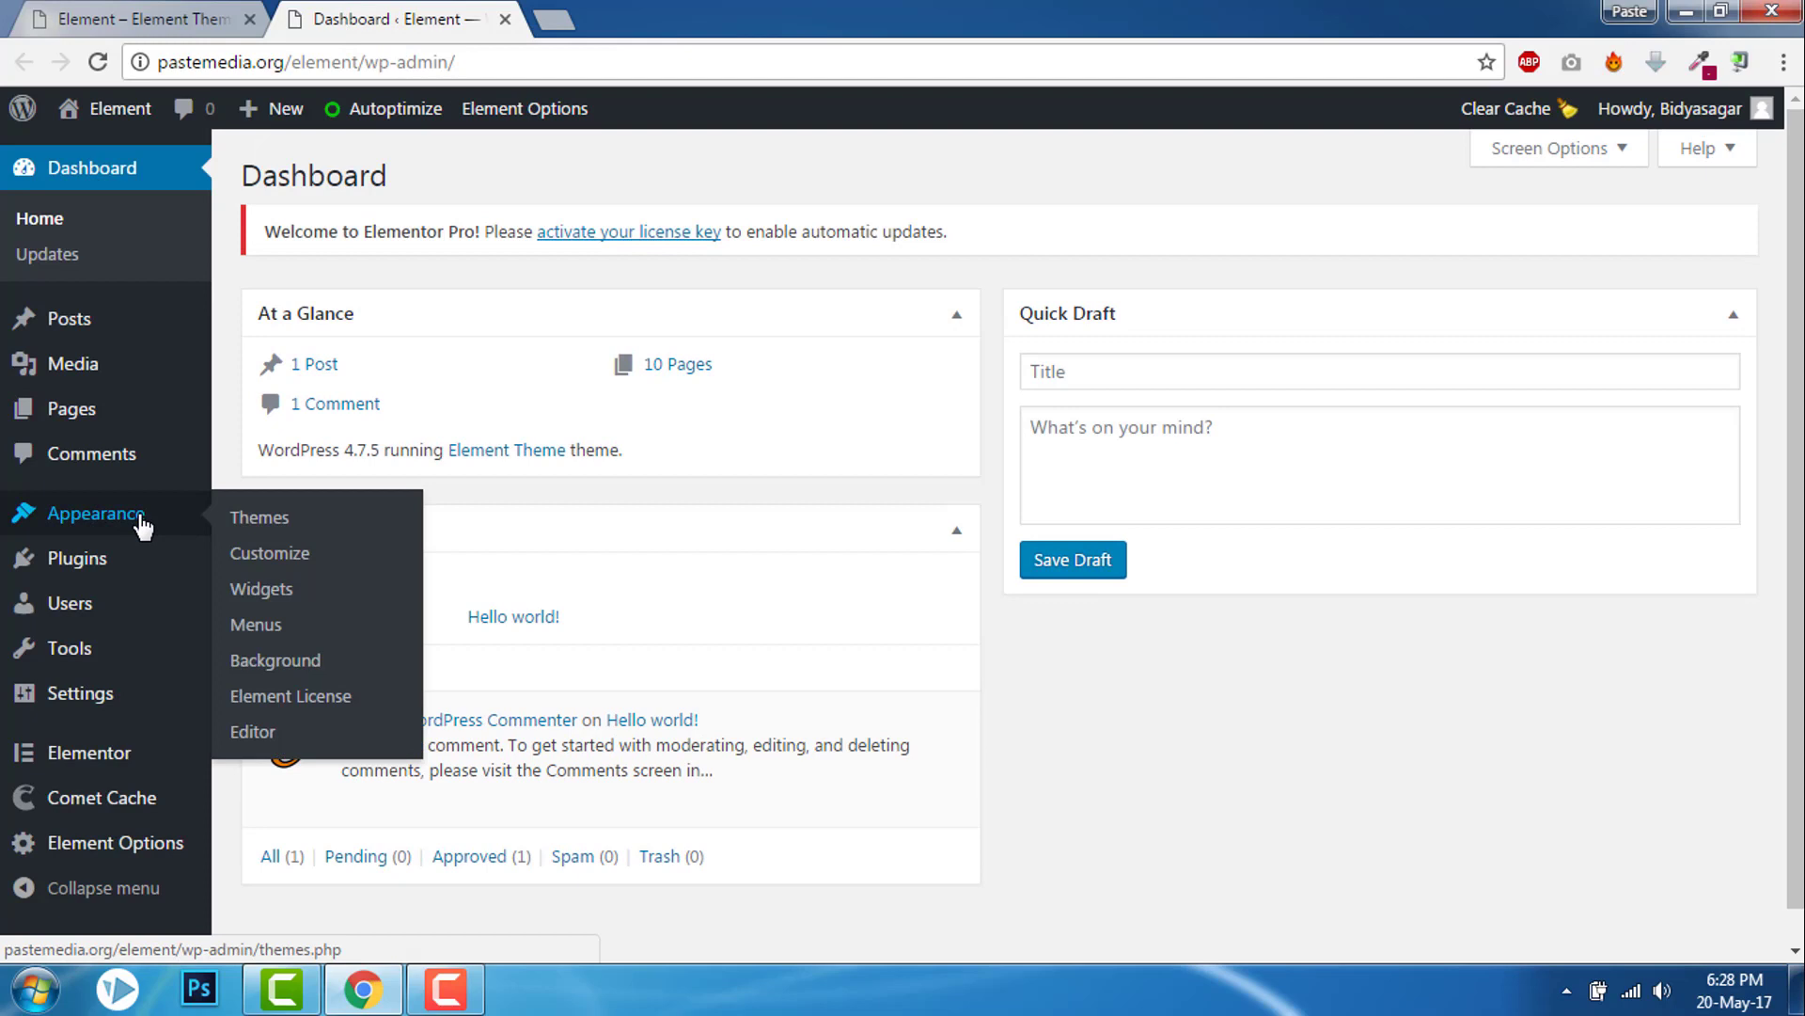
Open the Menu Icon menu and inspect the Buy Now item's 'menu-button' CSS class.
left_click(255, 625)
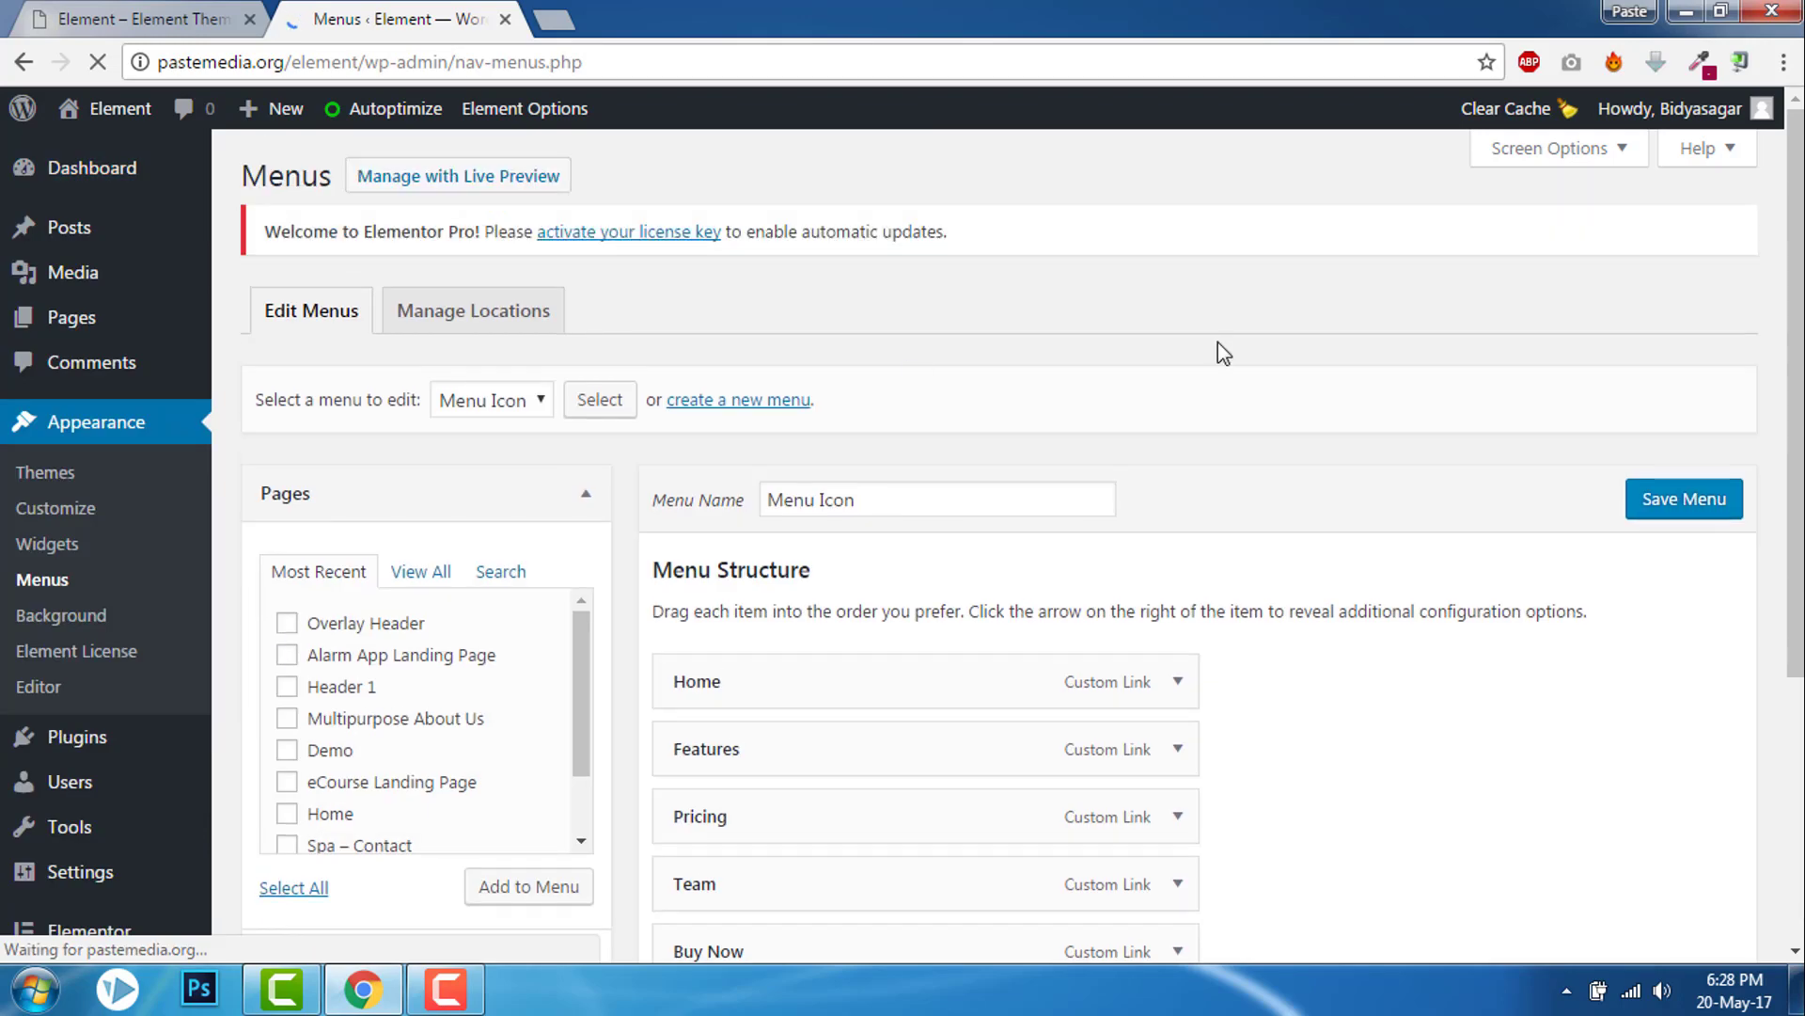
scroll(1294, 384, "down", 5)
scroll(1209, 564, "up", 1)
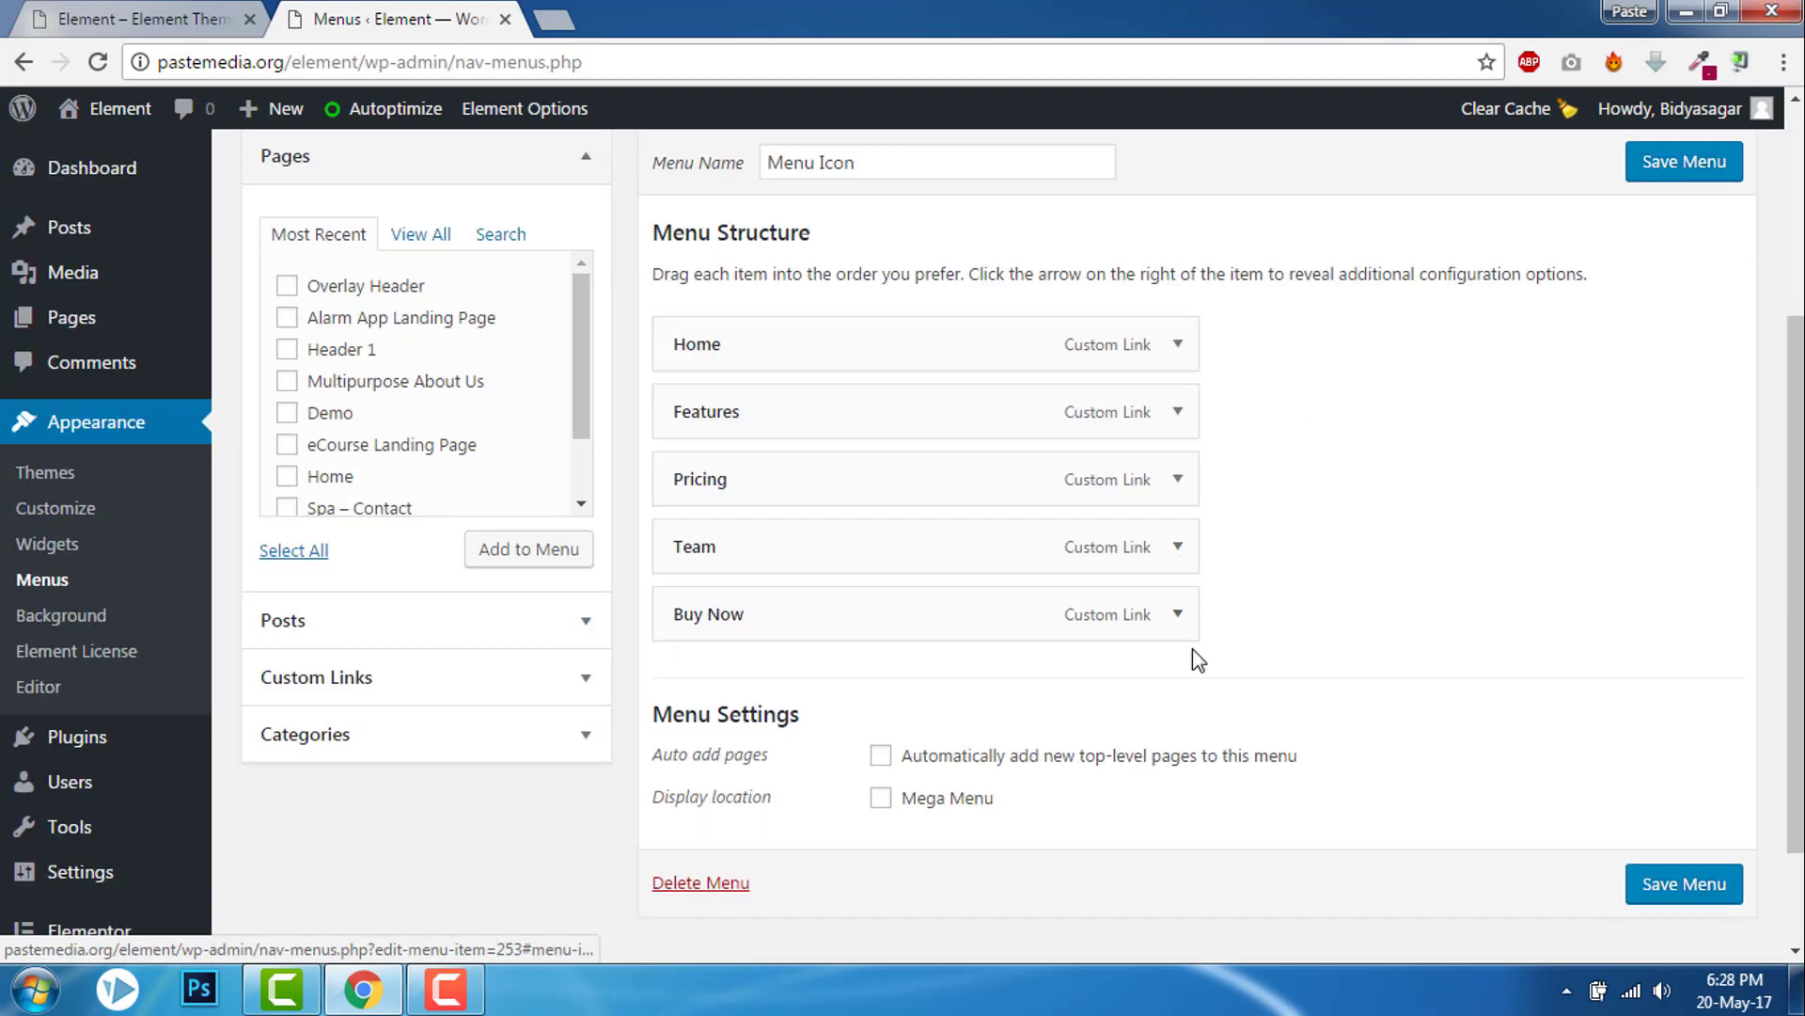
left_click(1178, 615)
scroll(1187, 637, "down", 2)
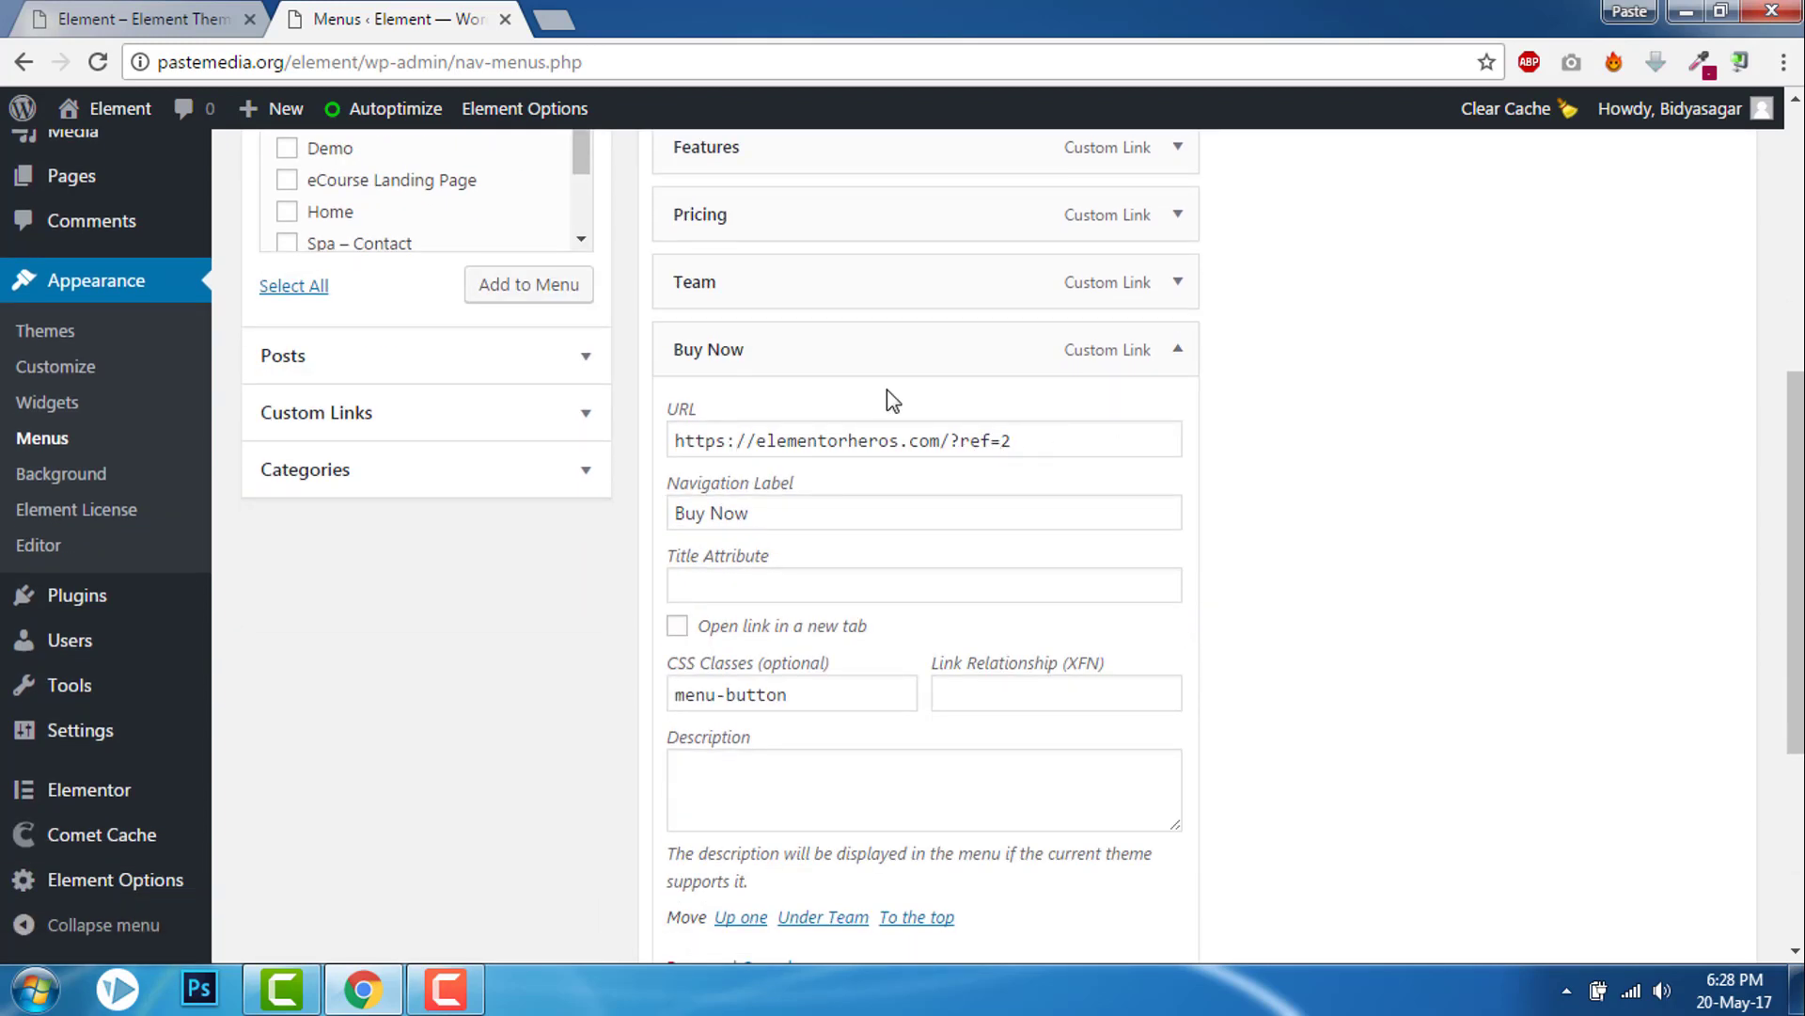
scroll(1408, 518, "down", 1)
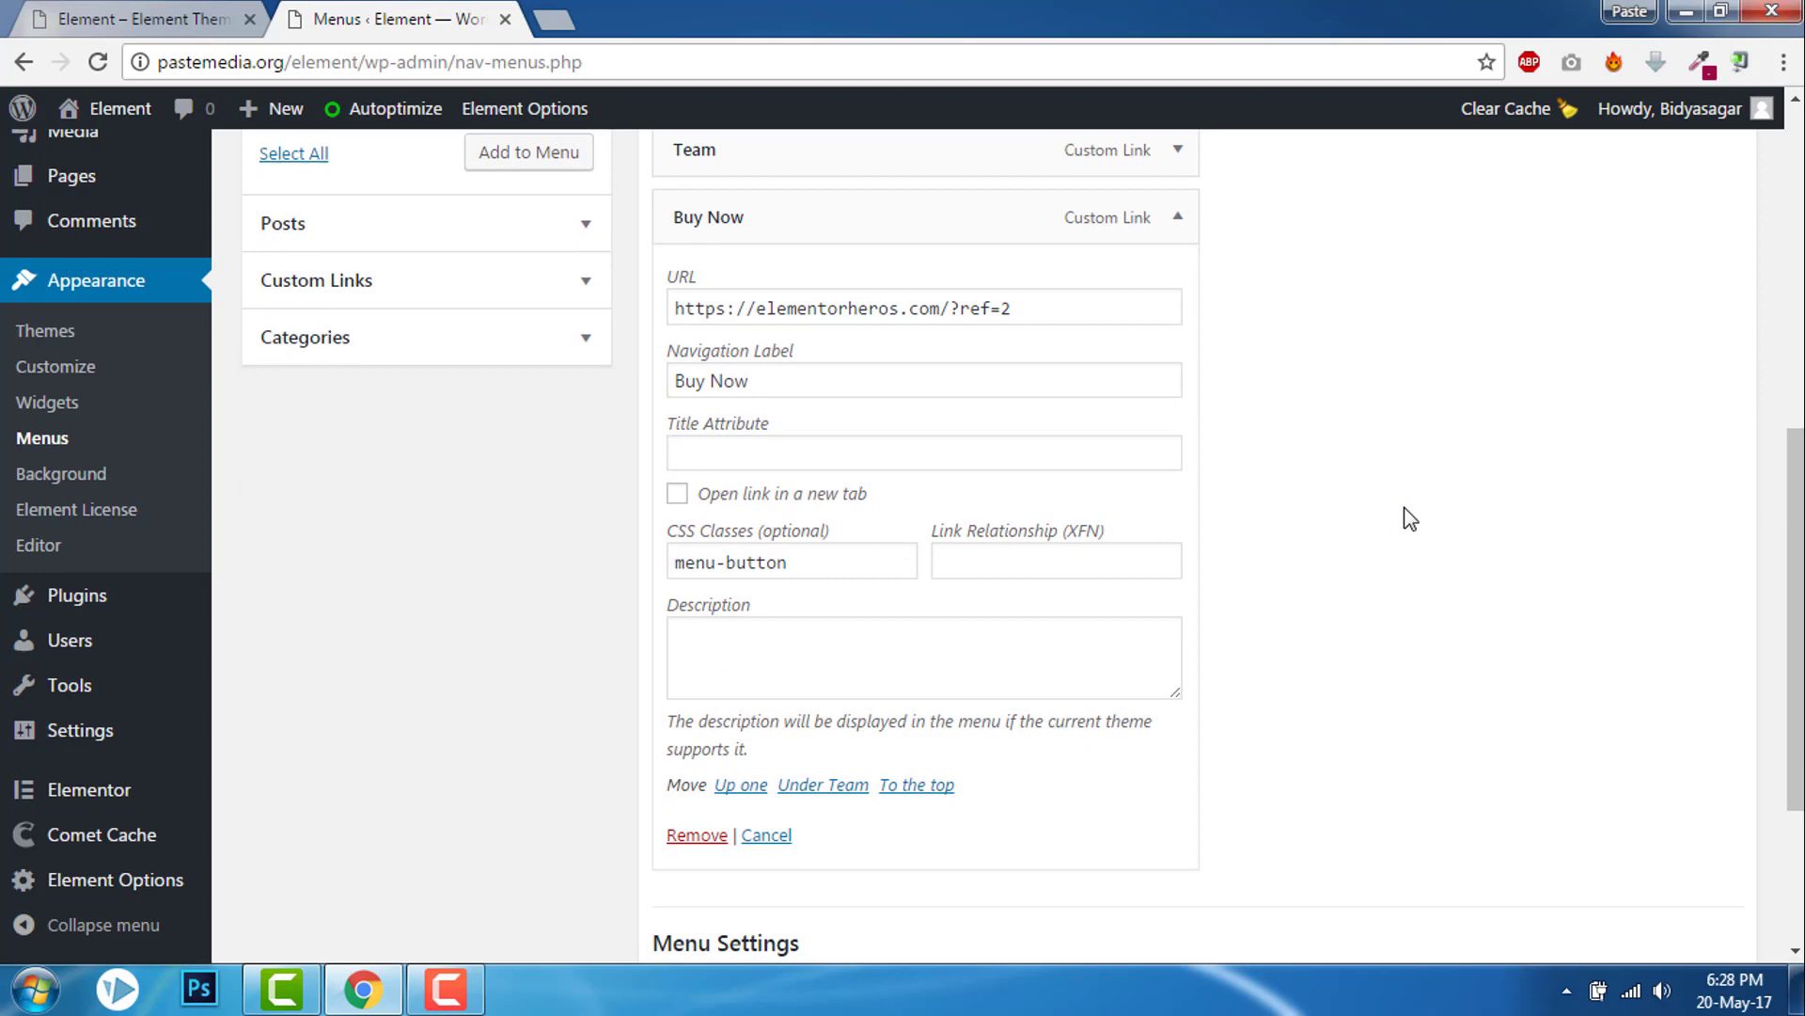
scroll(1403, 518, "up", 1)
scroll(1402, 518, "down", 3)
scroll(1402, 517, "up", 1)
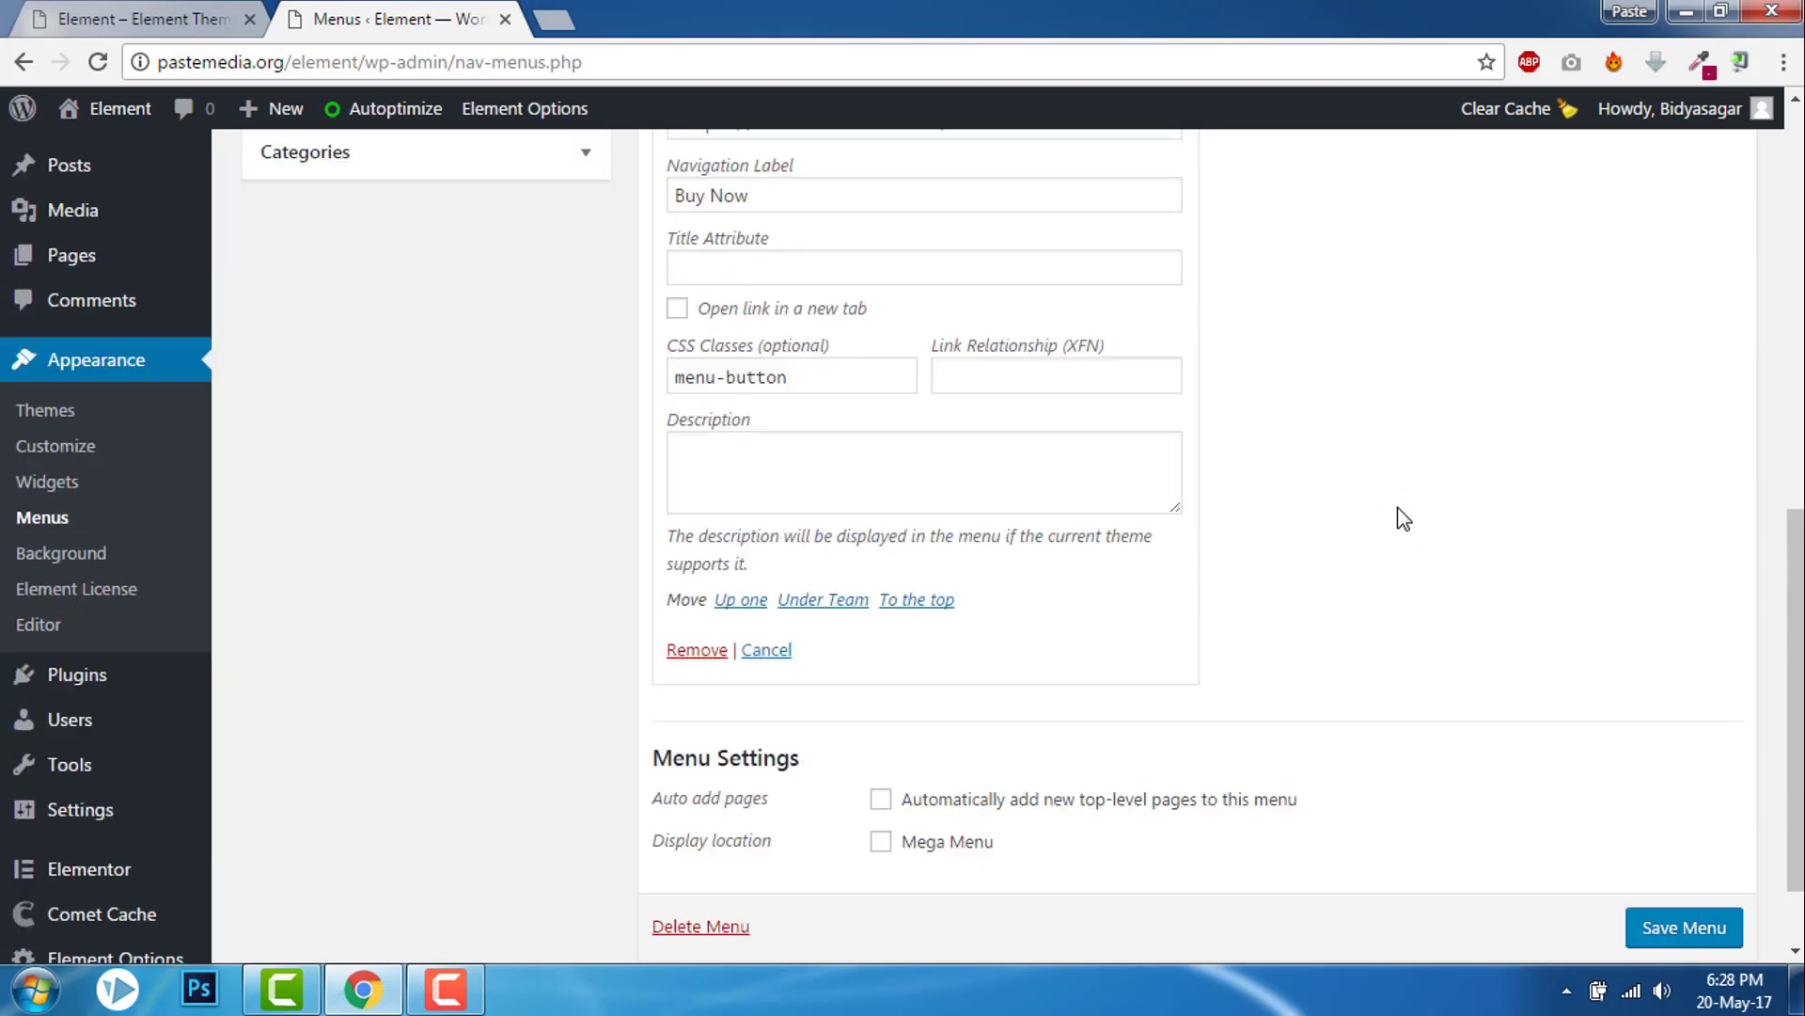
scroll(1403, 518, "up", 2)
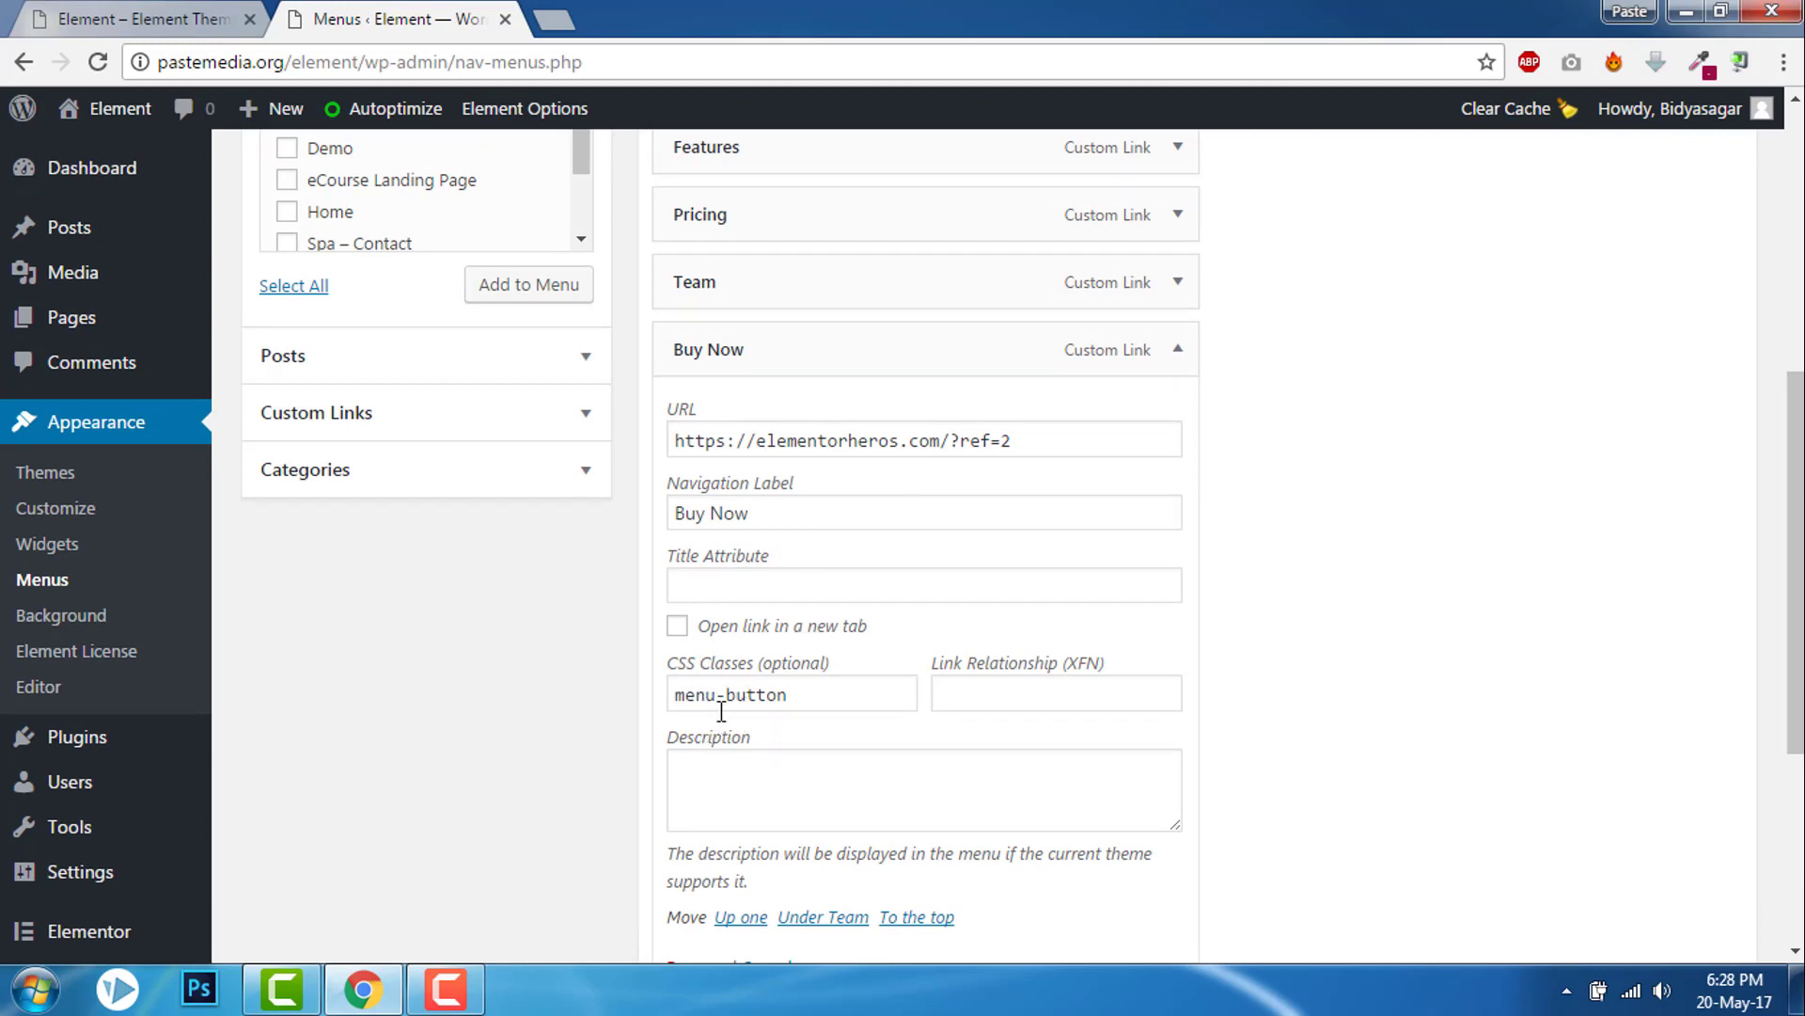
left_click(814, 695)
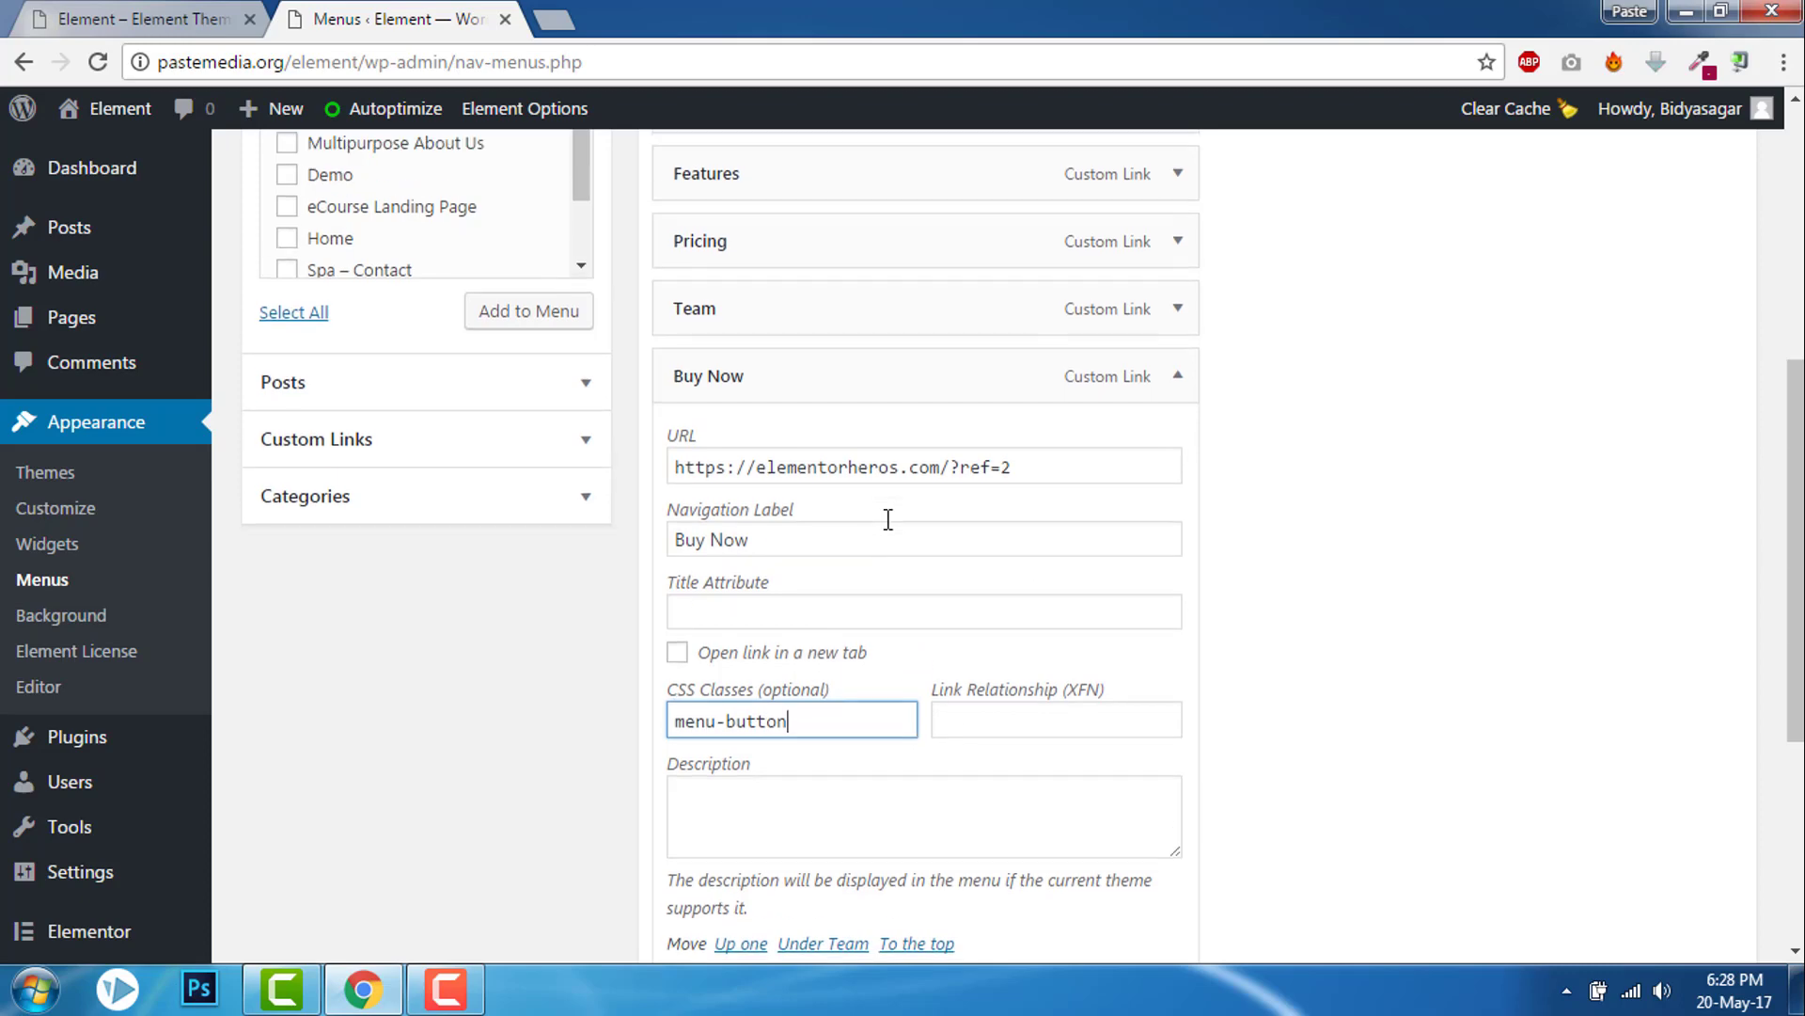
scroll(868, 513, "up", 8)
left_click(1620, 161)
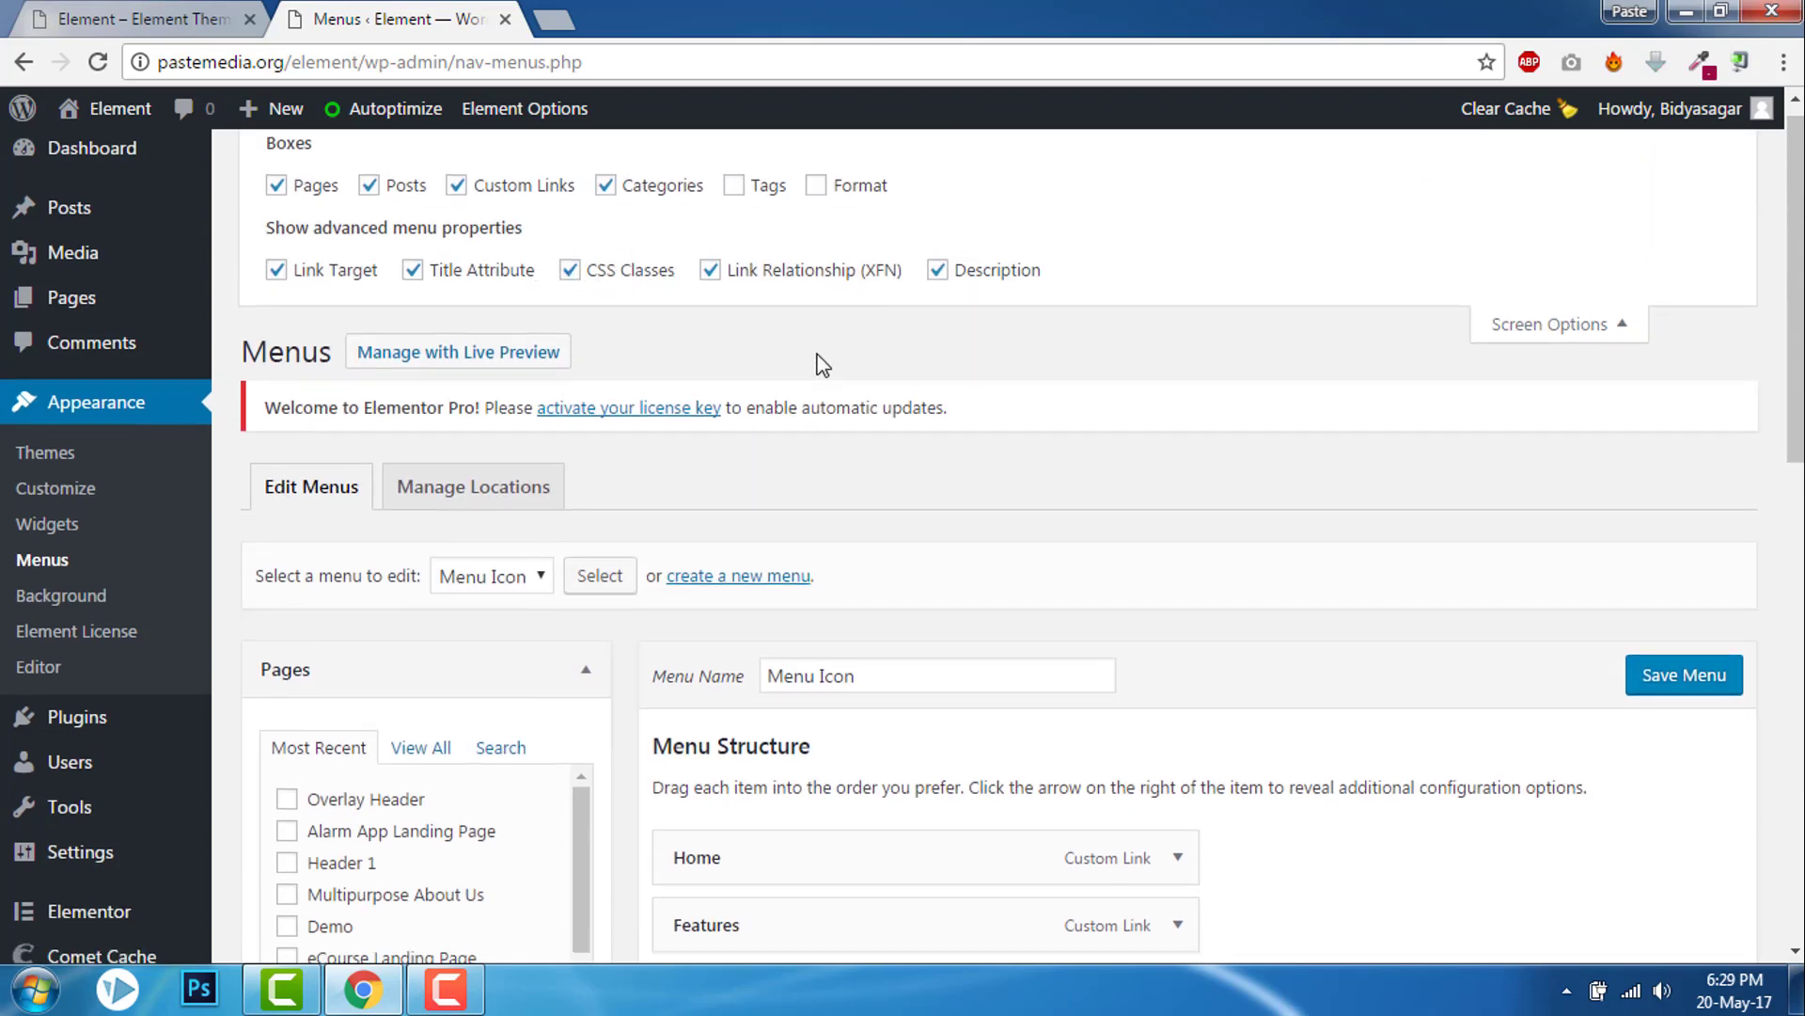
scroll(846, 367, "down", 5)
scroll(868, 371, "down", 8)
scroll(873, 369, "down", 3)
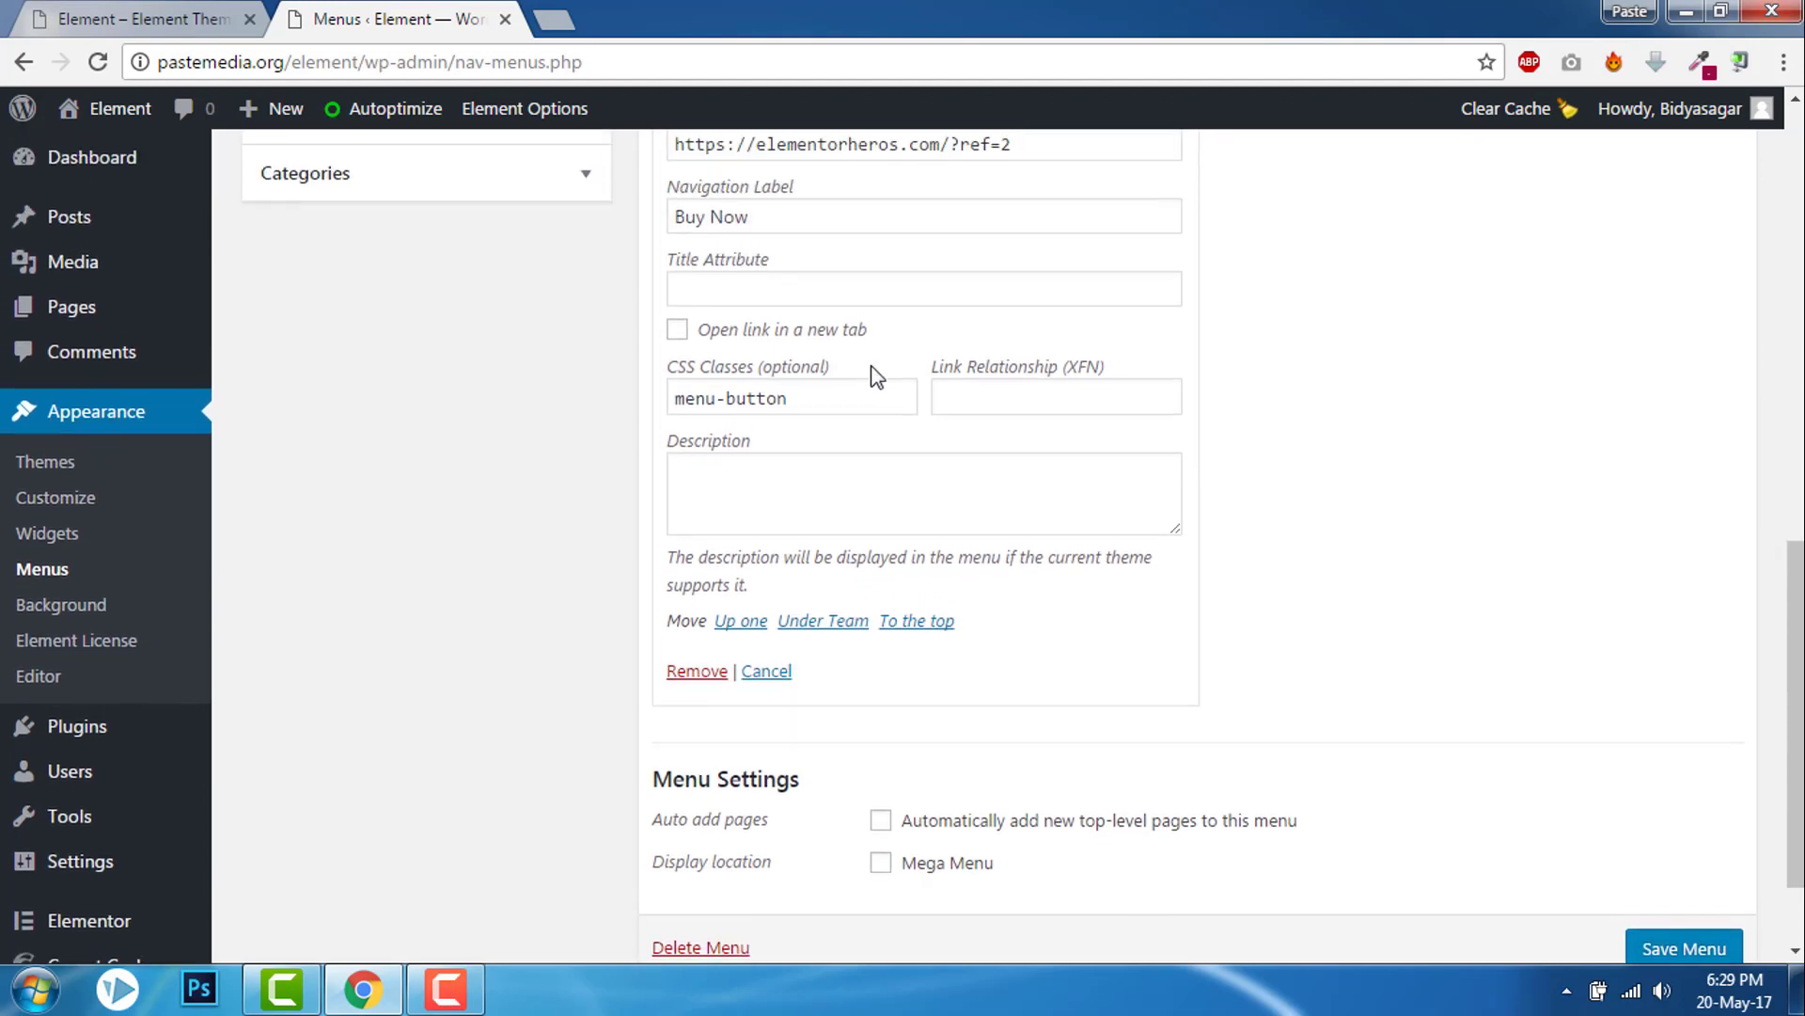
left_click(820, 392)
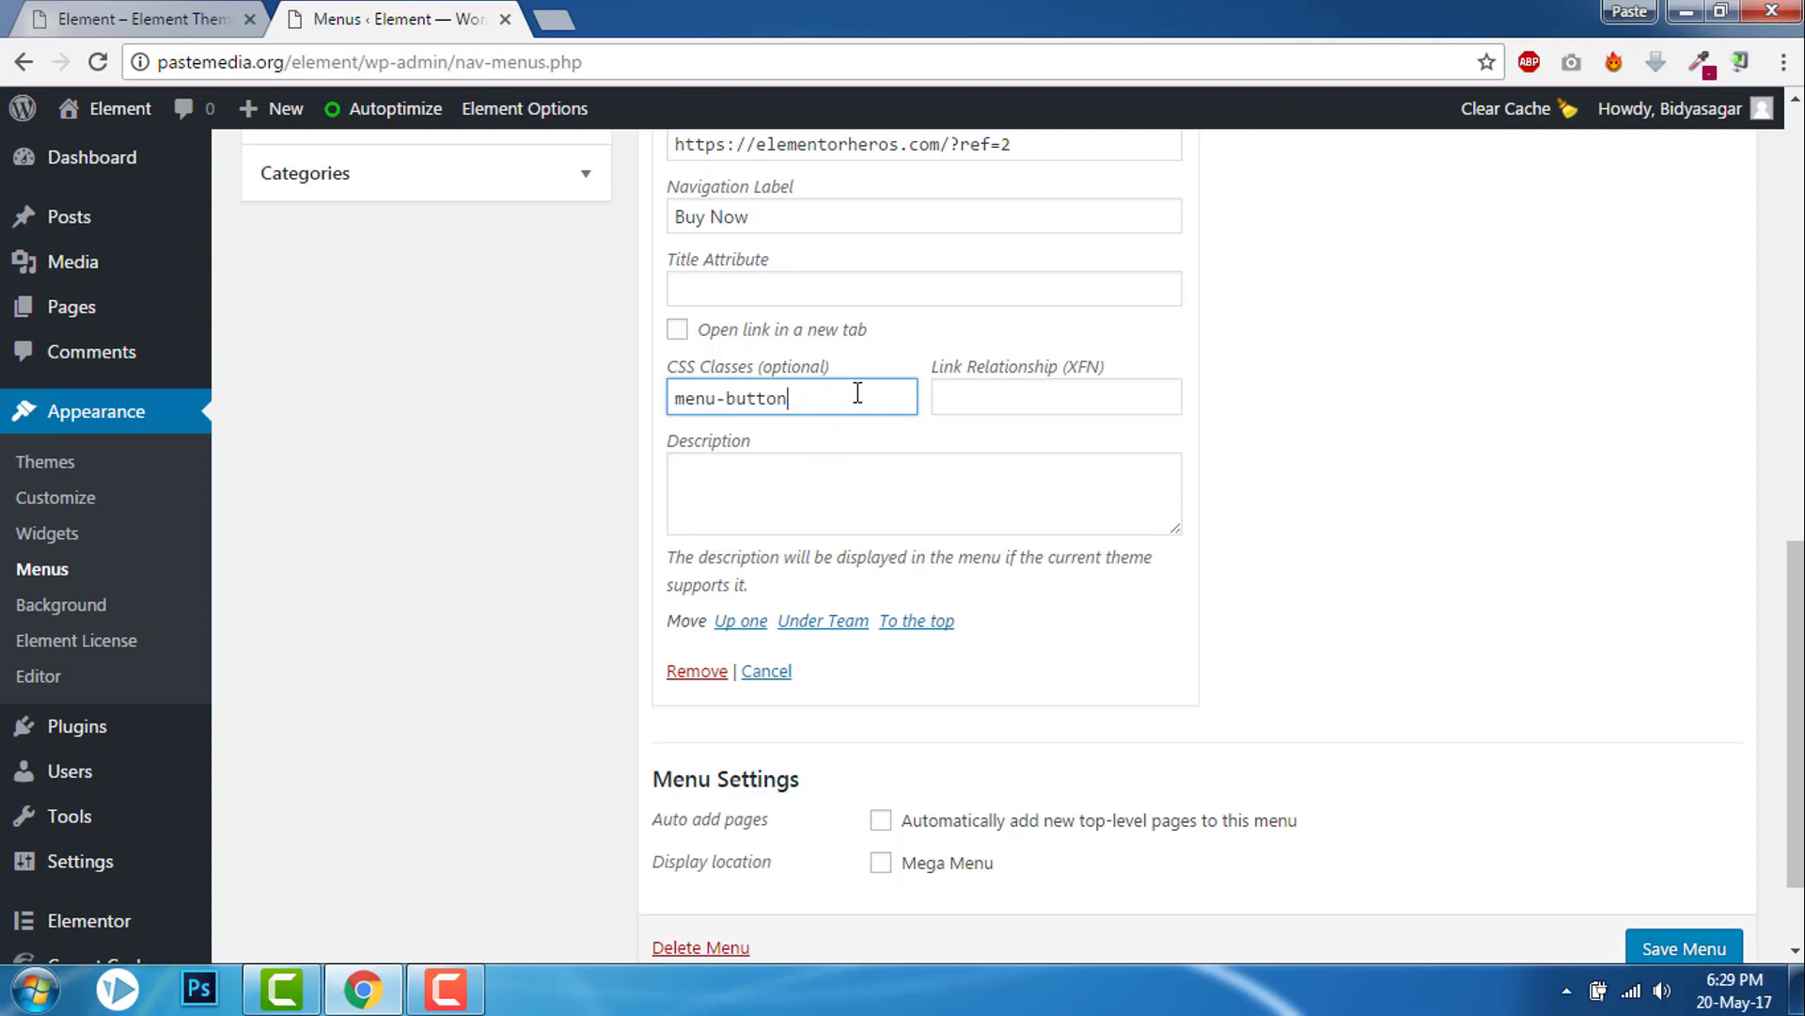
scroll(857, 393, "down", 2)
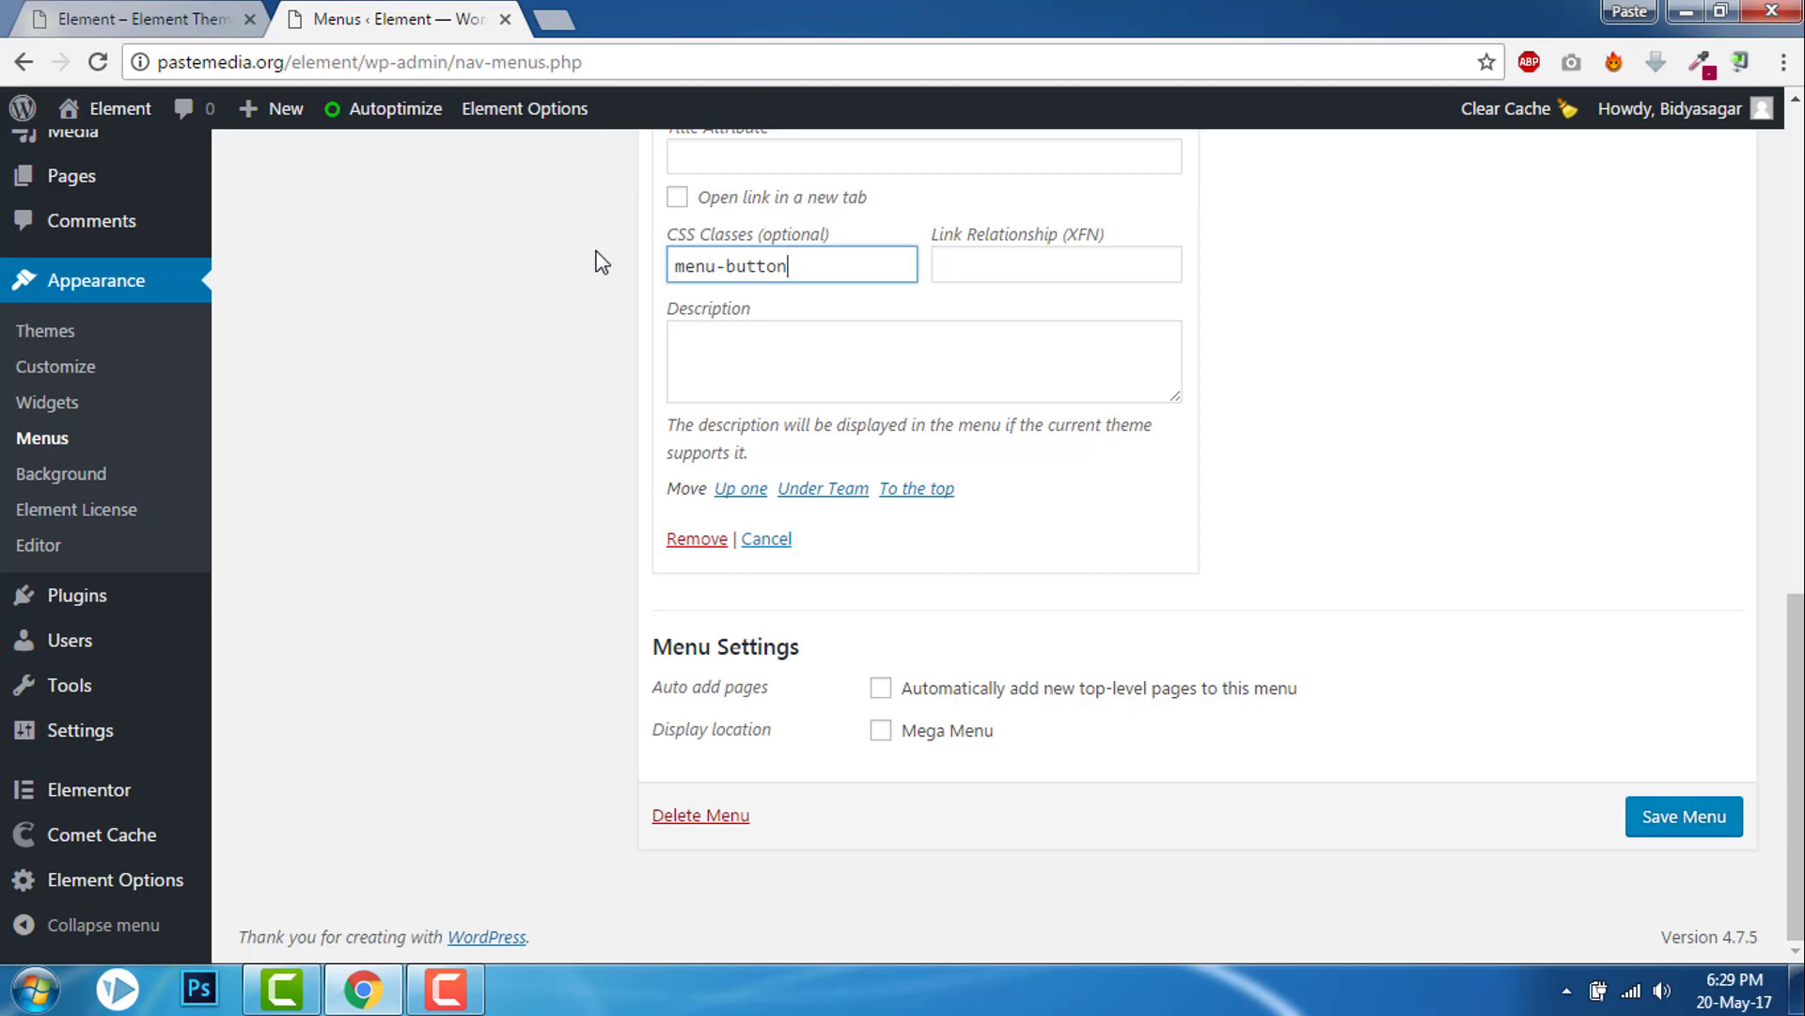
scroll(512, 251, "up", 4)
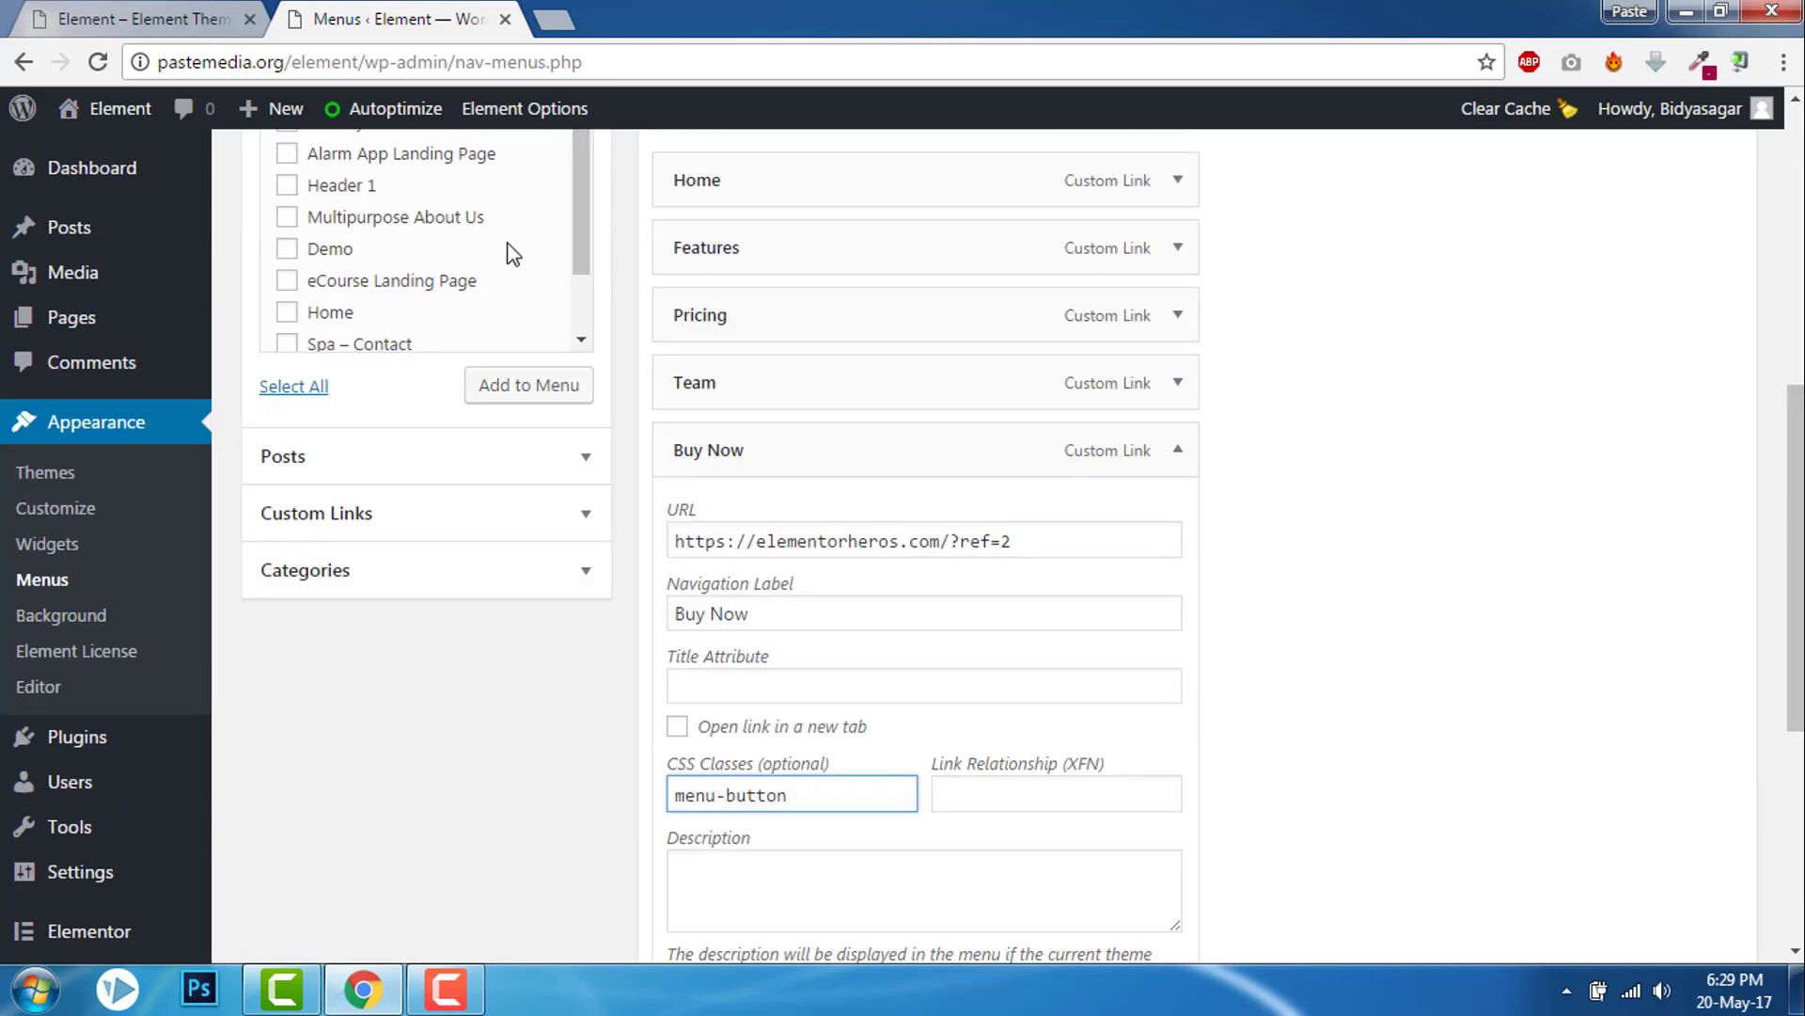
Go to the Pages list, confirming you want to leave the menu editor.
left_click(72, 318)
left_click(1009, 215)
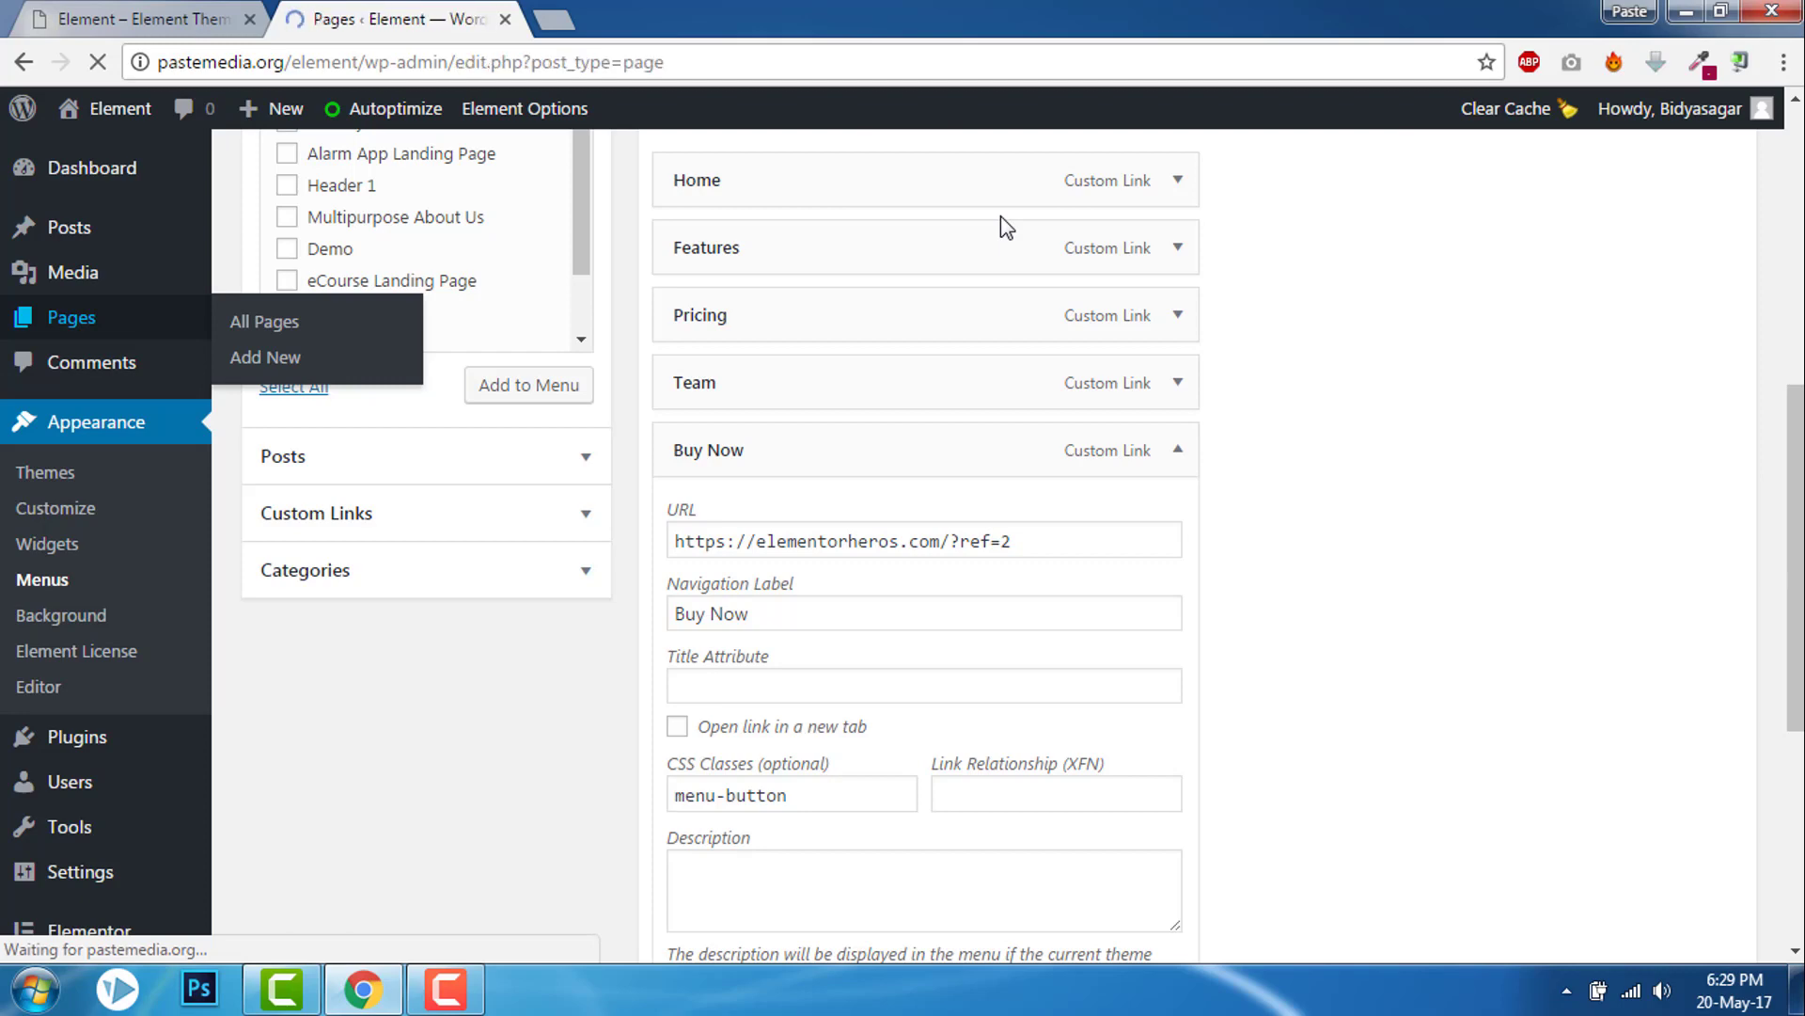
scroll(903, 253, "down", 1)
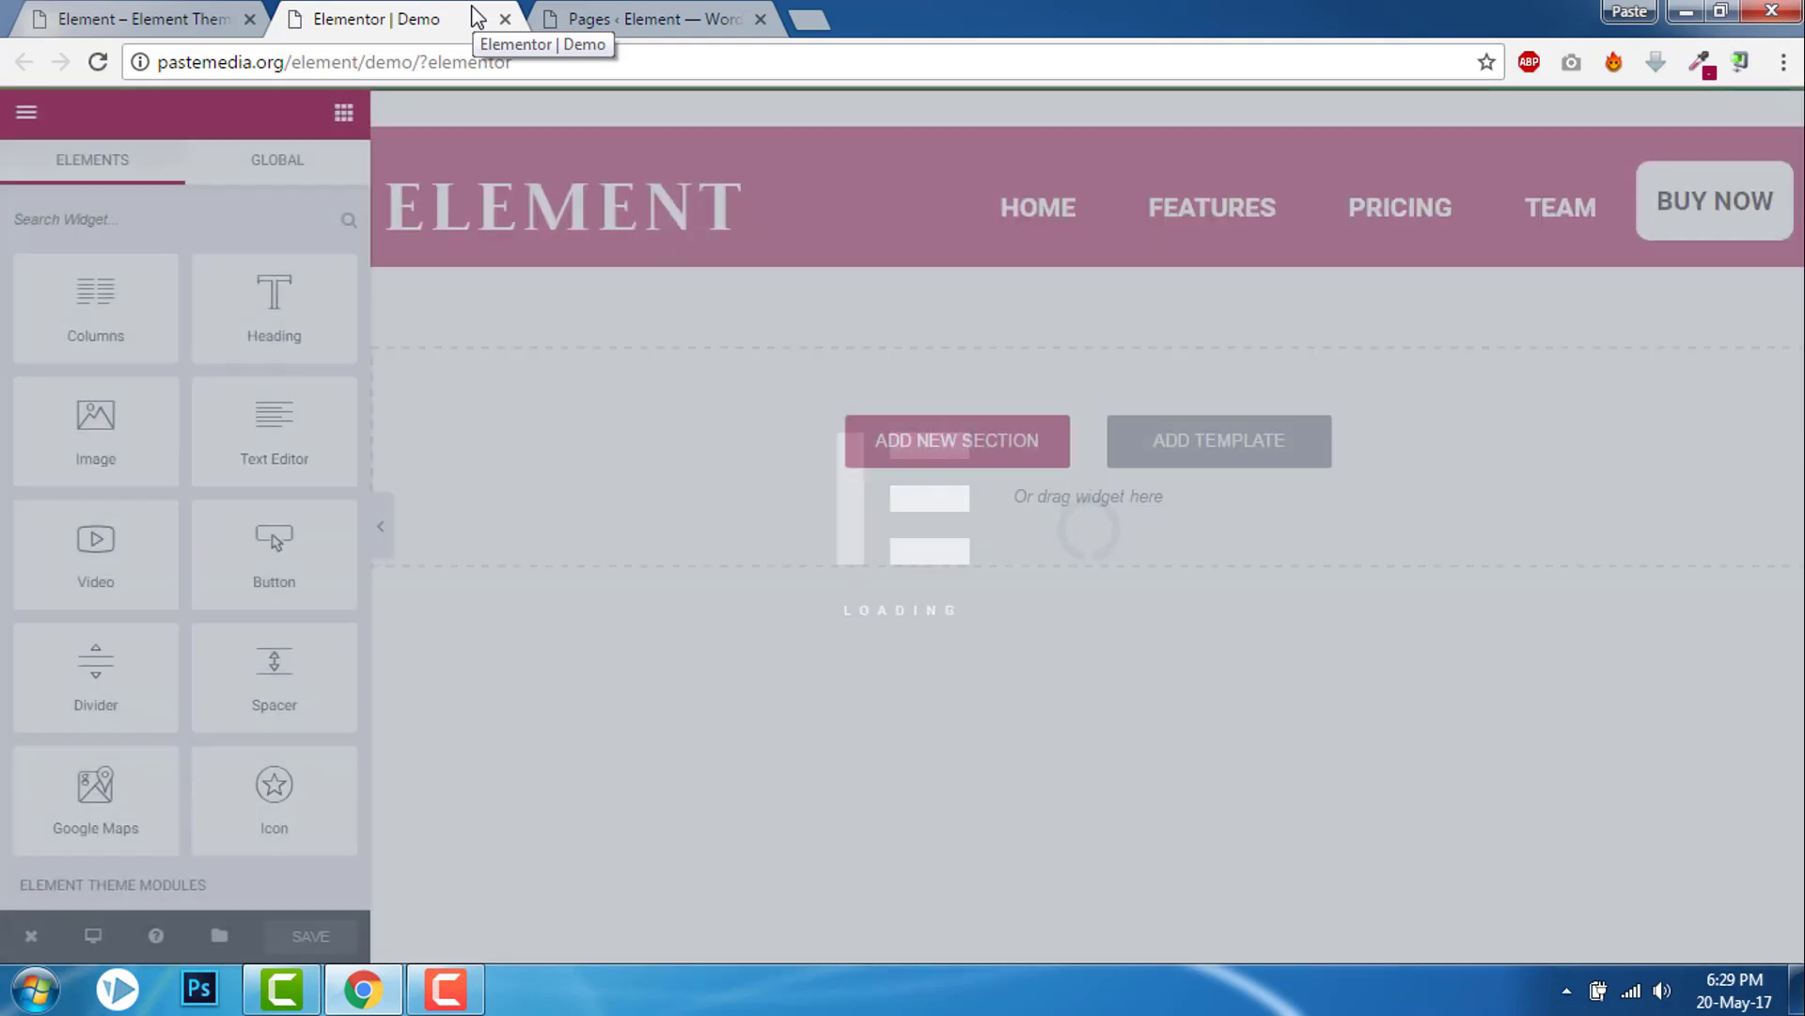
mouse_move(1086, 192)
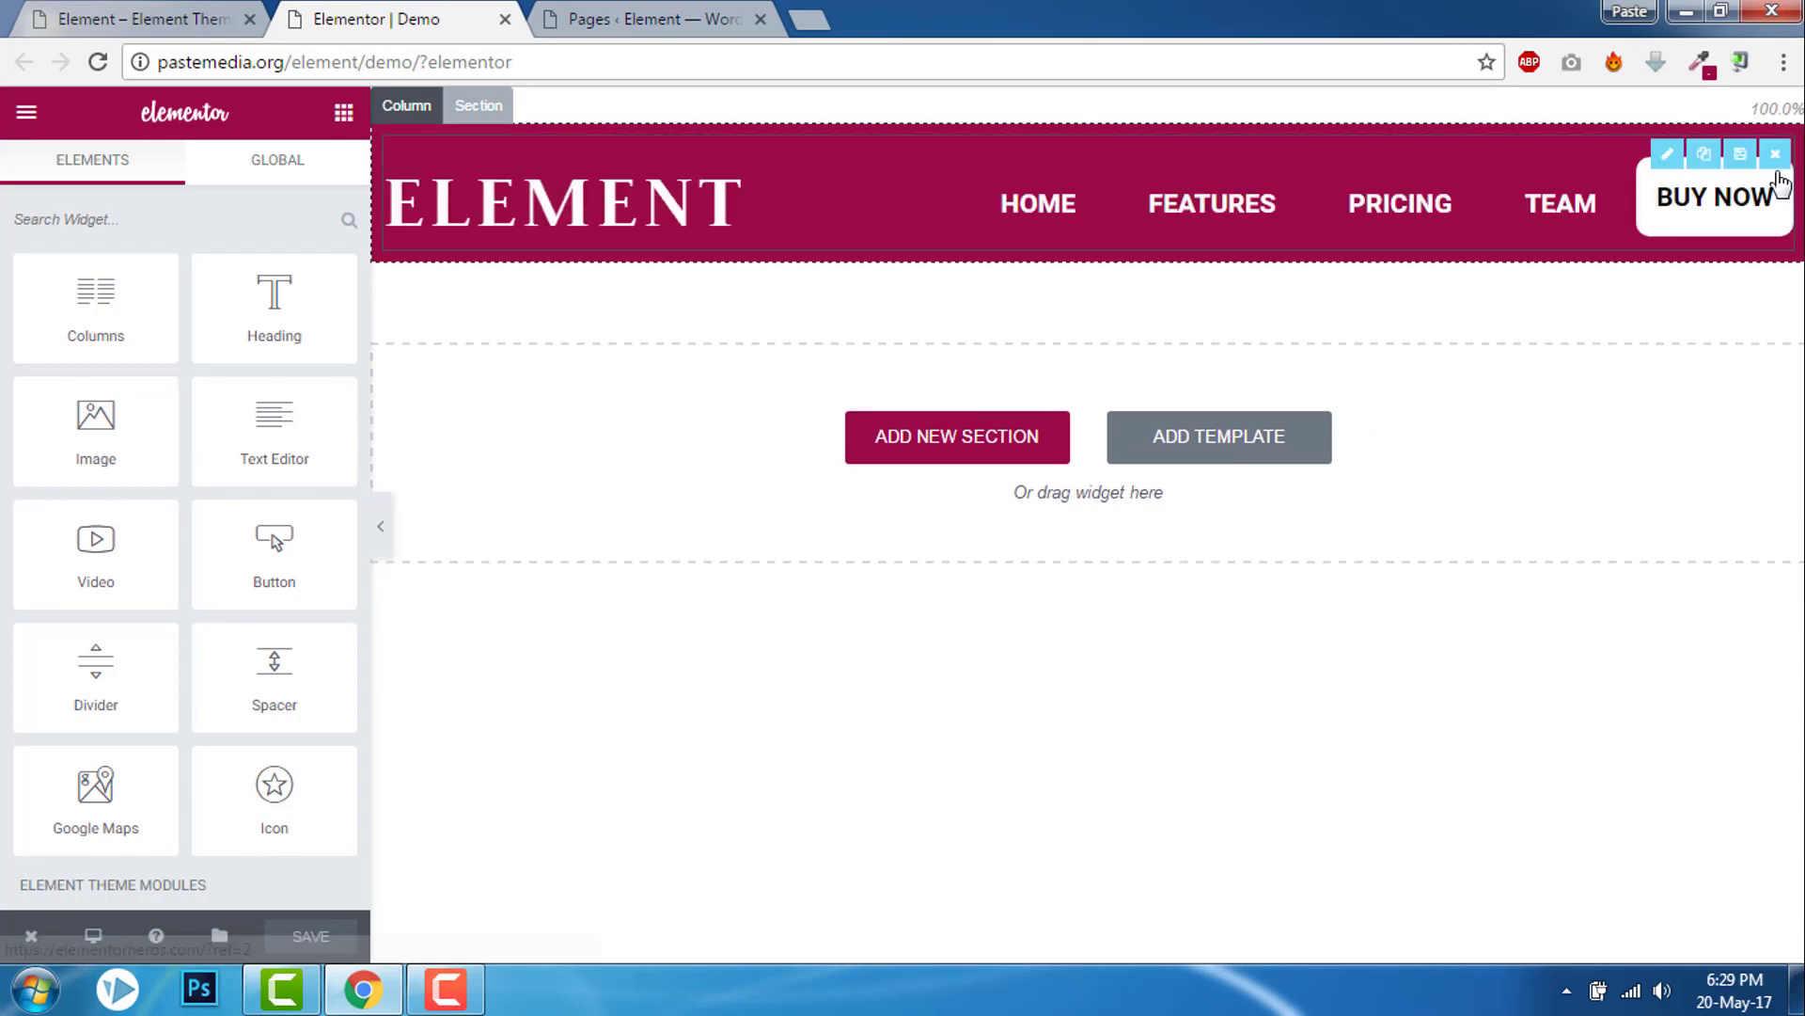
Delete the old header widget and its section, then add a one-column section at the top.
left_click(1783, 136)
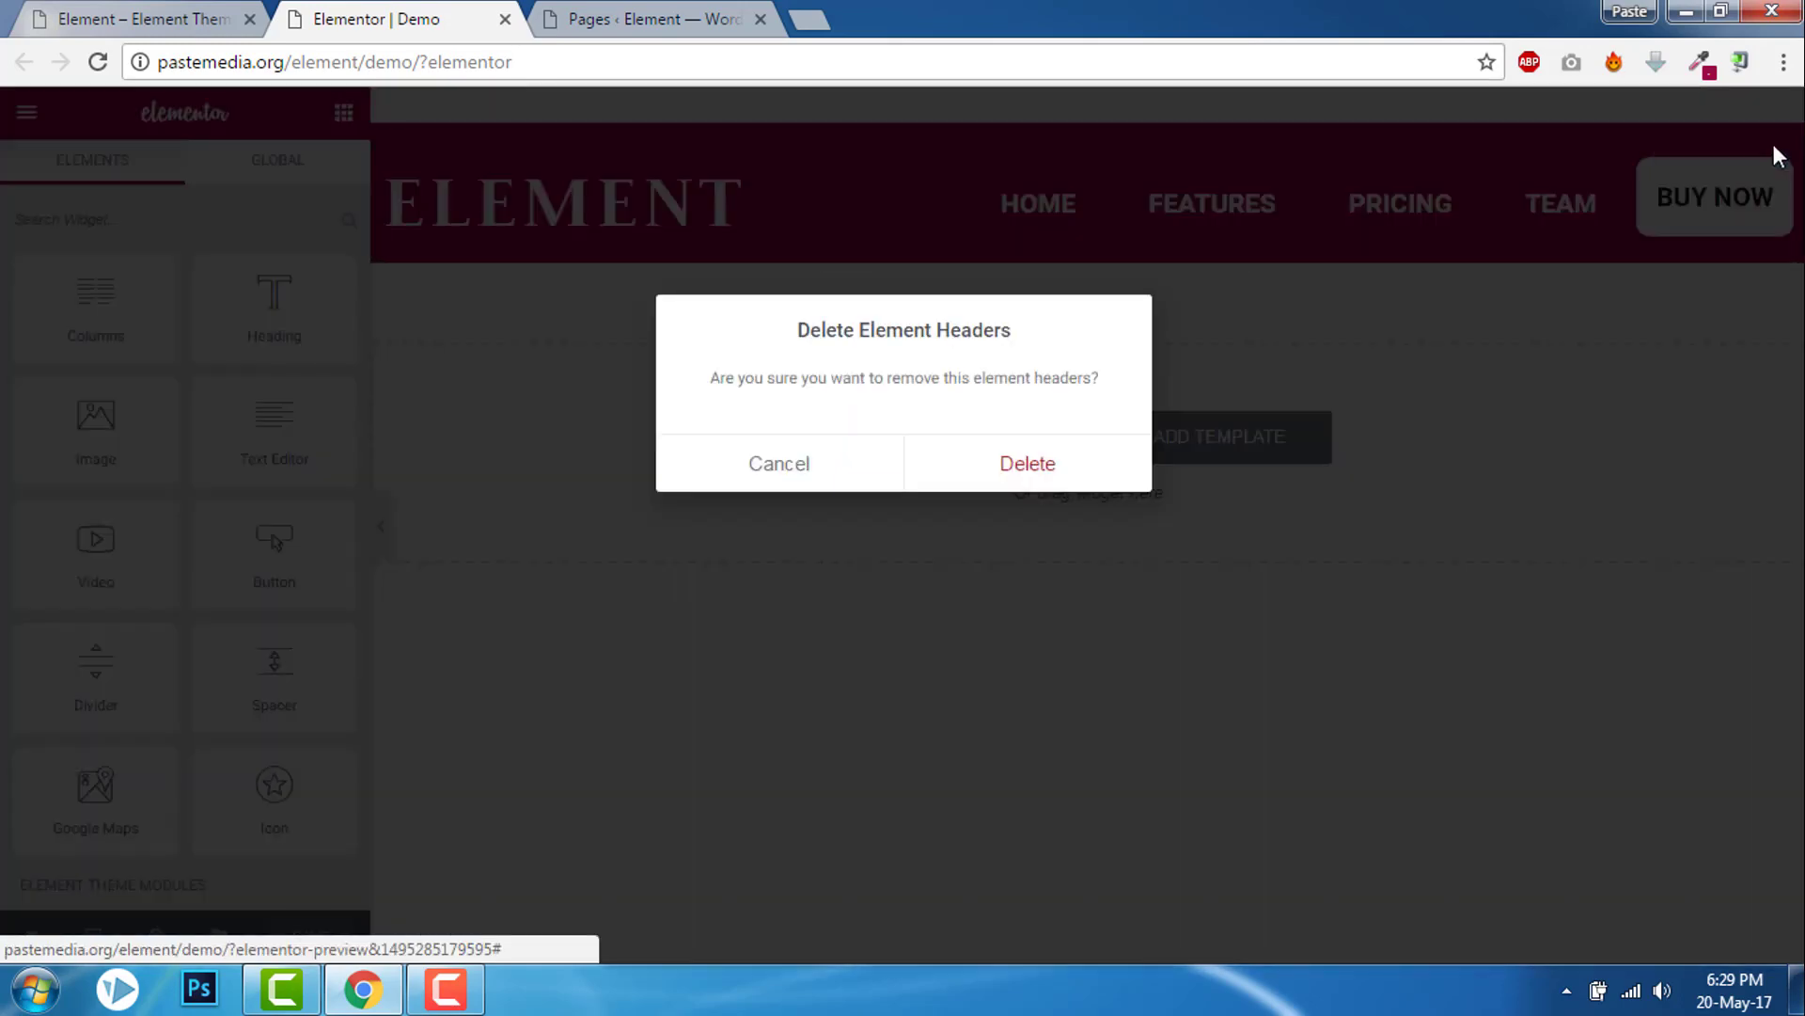
left_click(1056, 465)
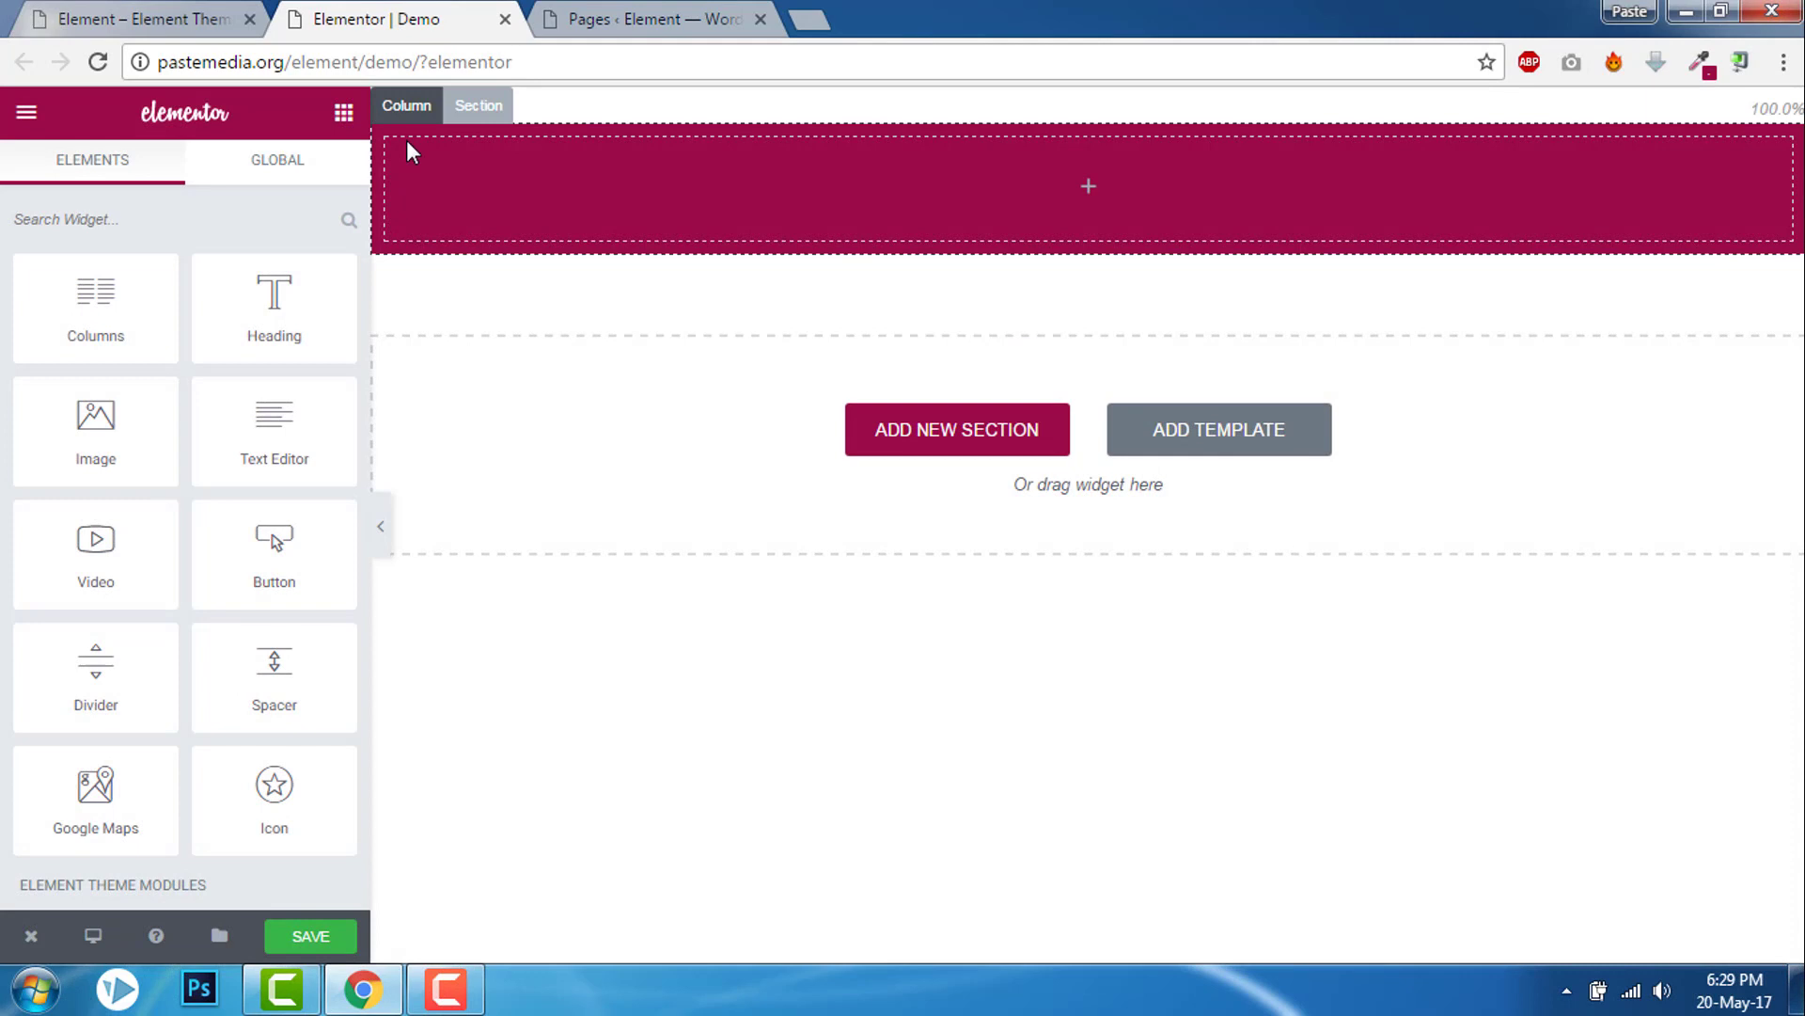
left_click(475, 104)
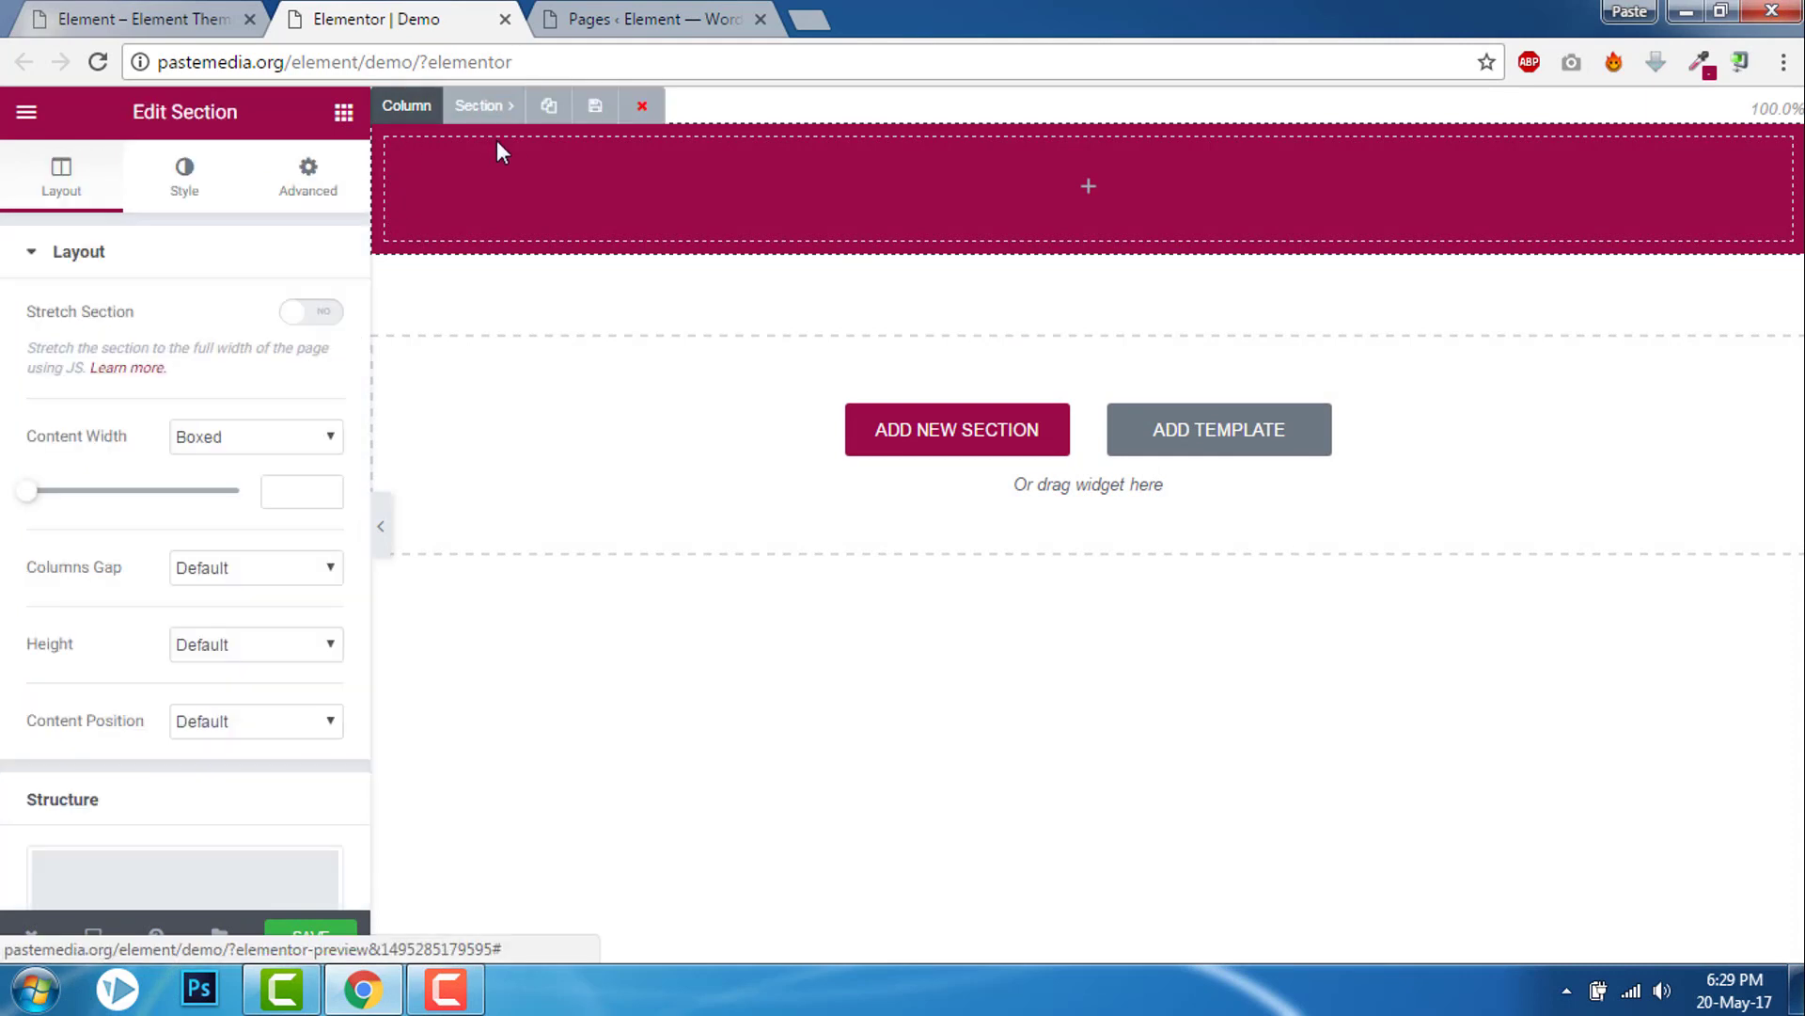
left_click(647, 112)
left_click(1045, 466)
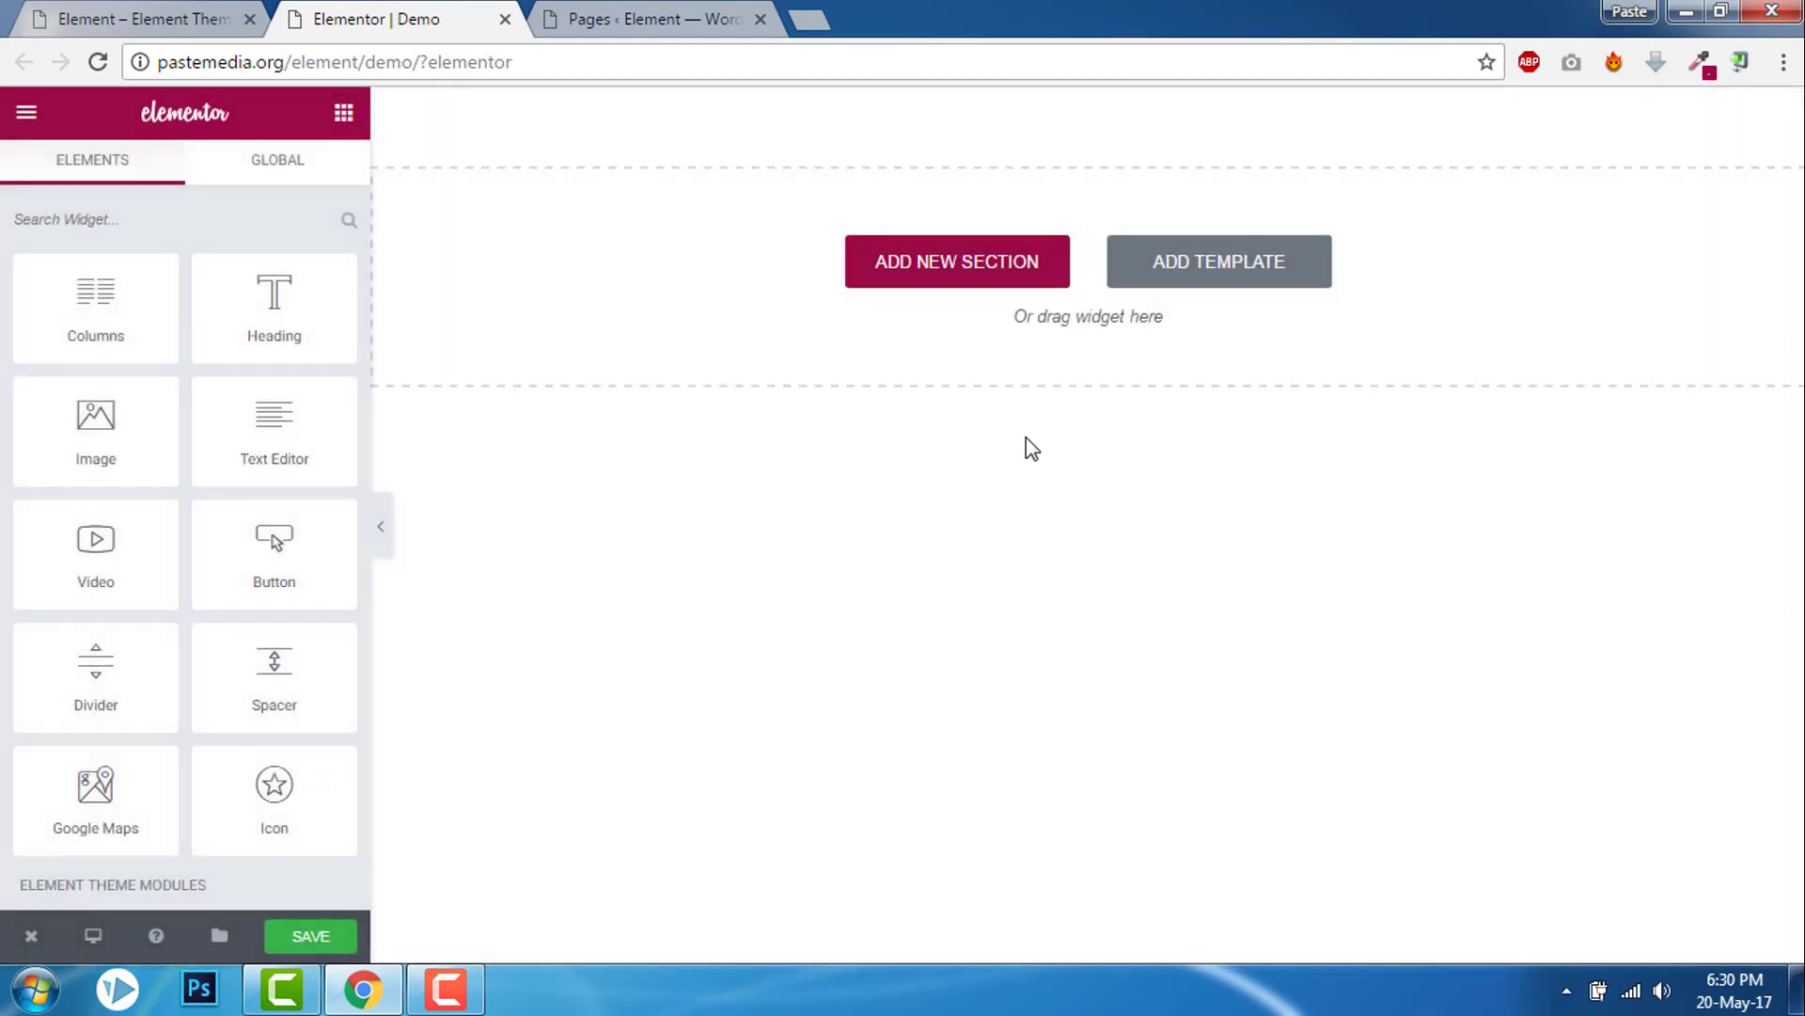
left_click(947, 261)
left_click(729, 334)
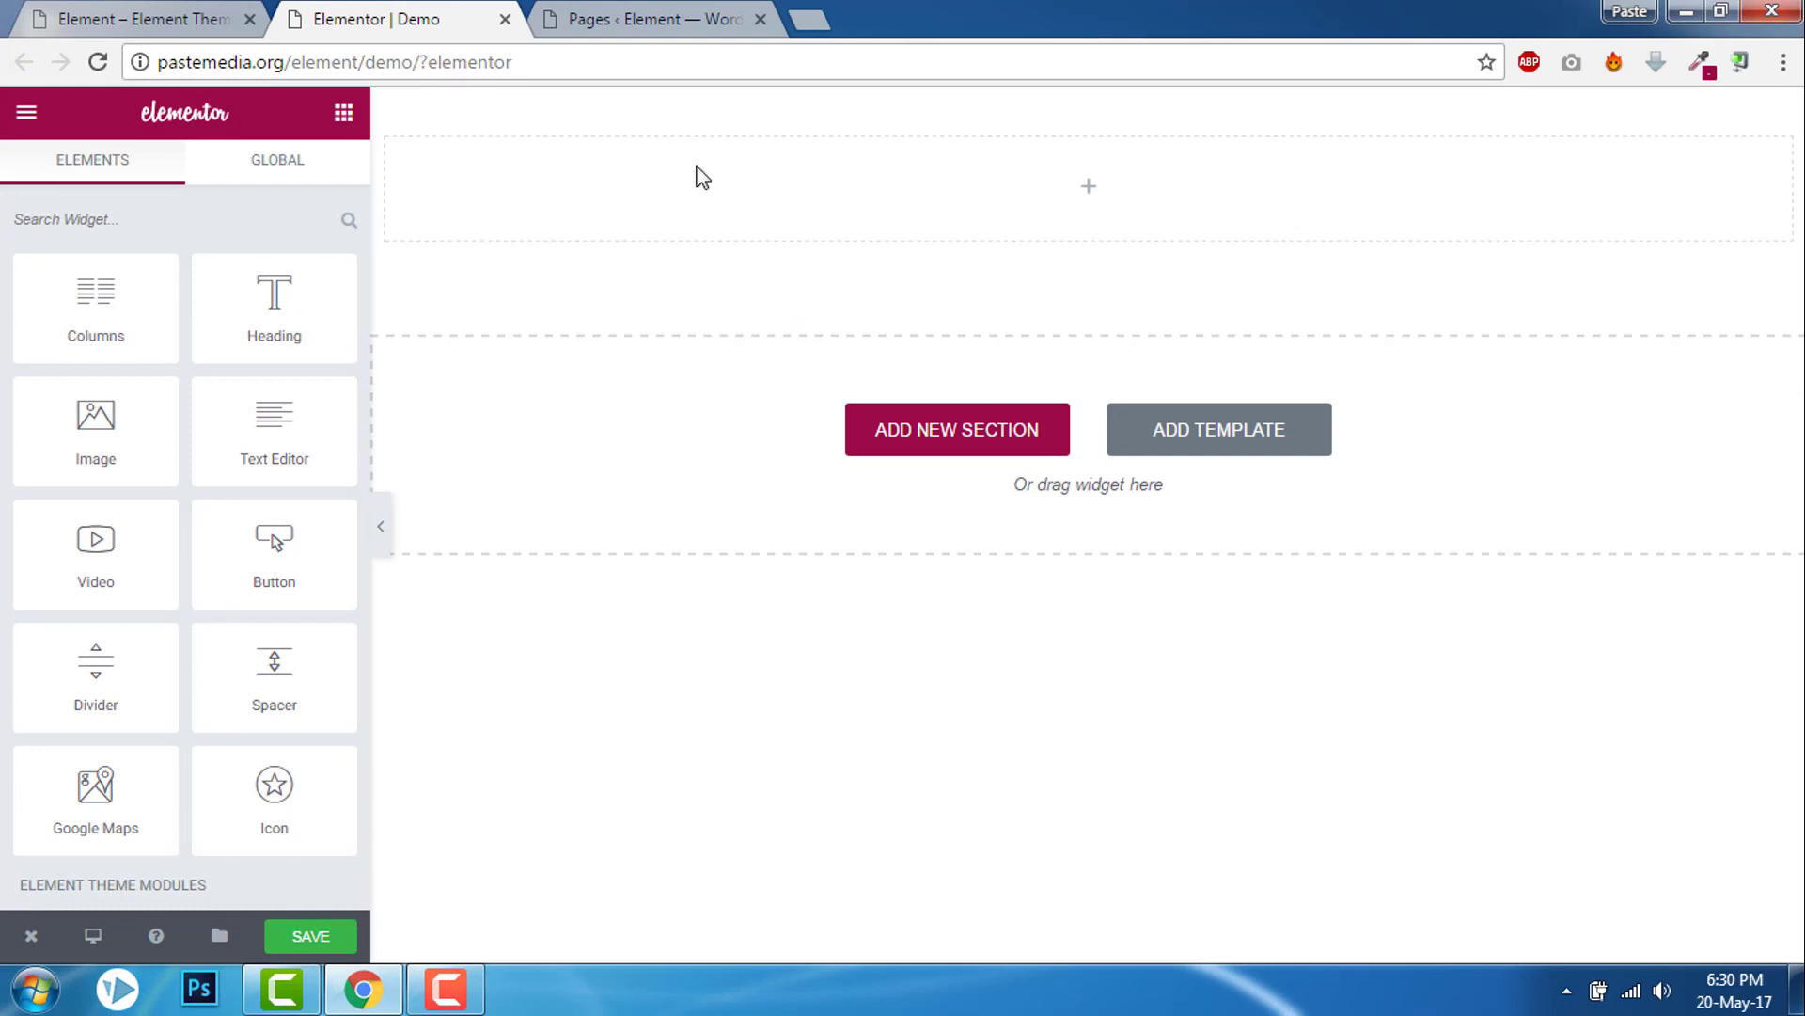
scroll(128, 325, "down", 3)
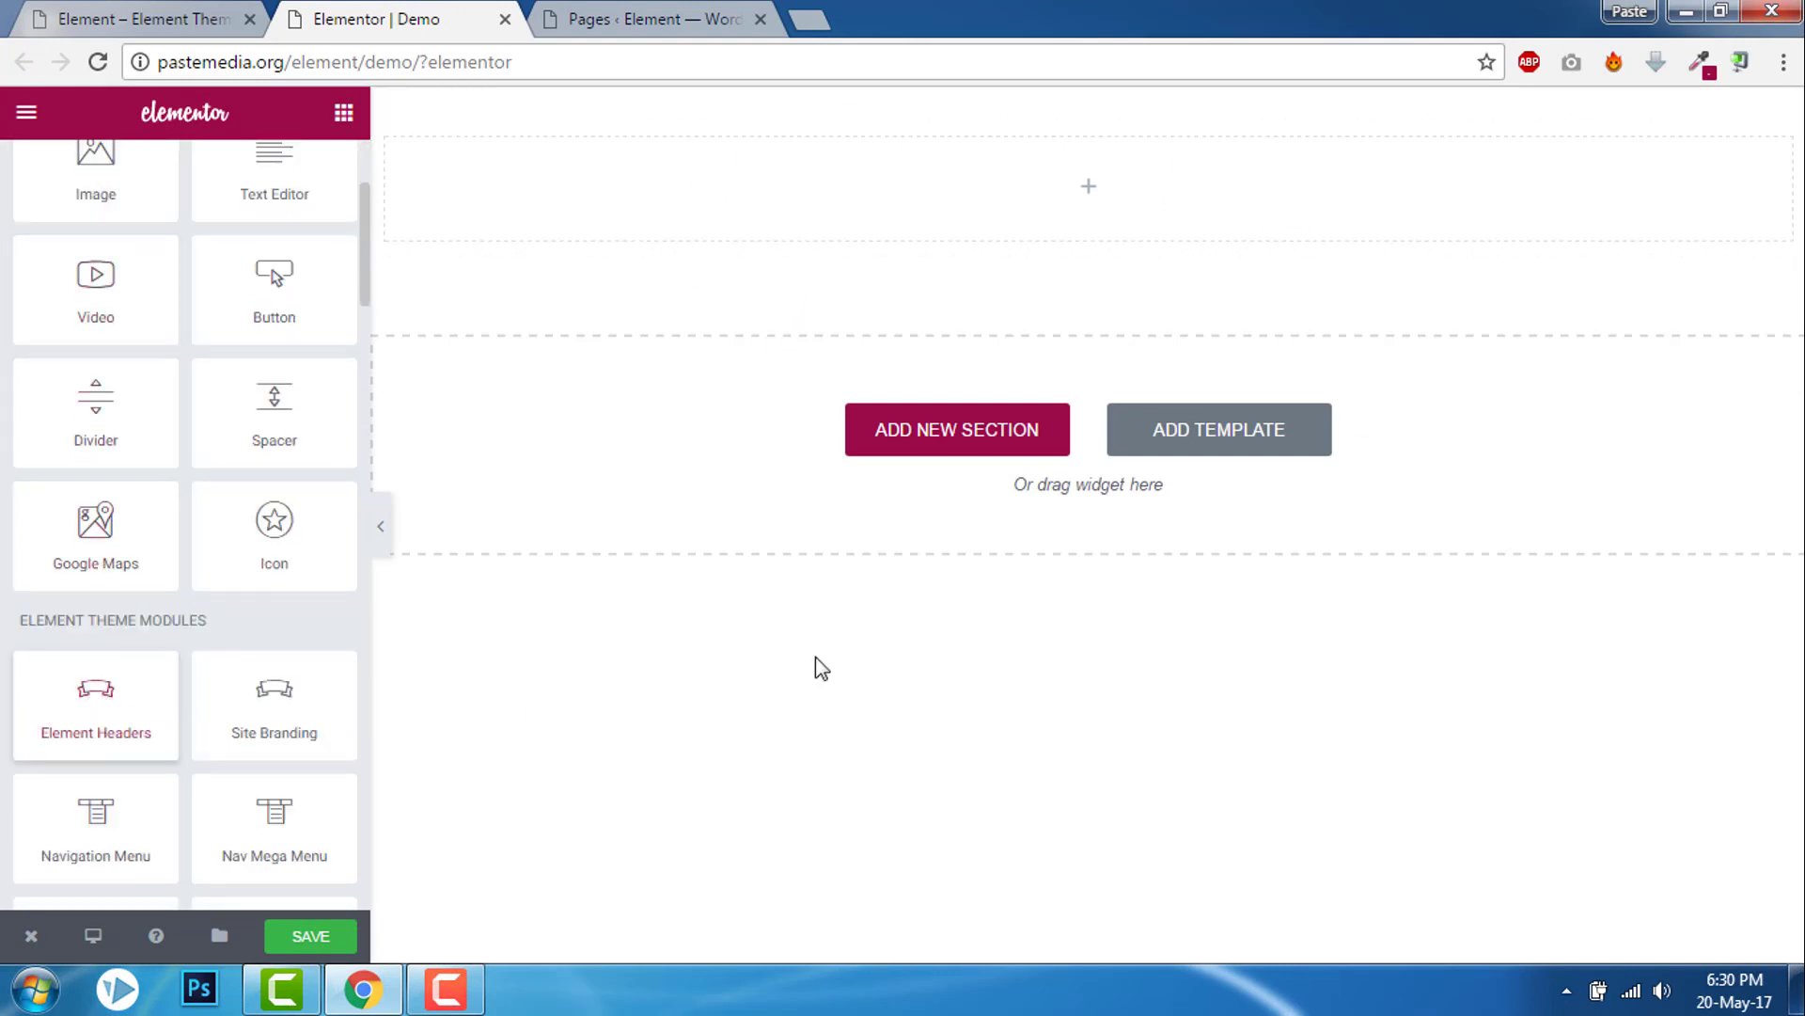
Drop in an Element Headers widget using the Menu Icon menu, and make it sticky on scroll.
left_click_drag(137, 715, 991, 219)
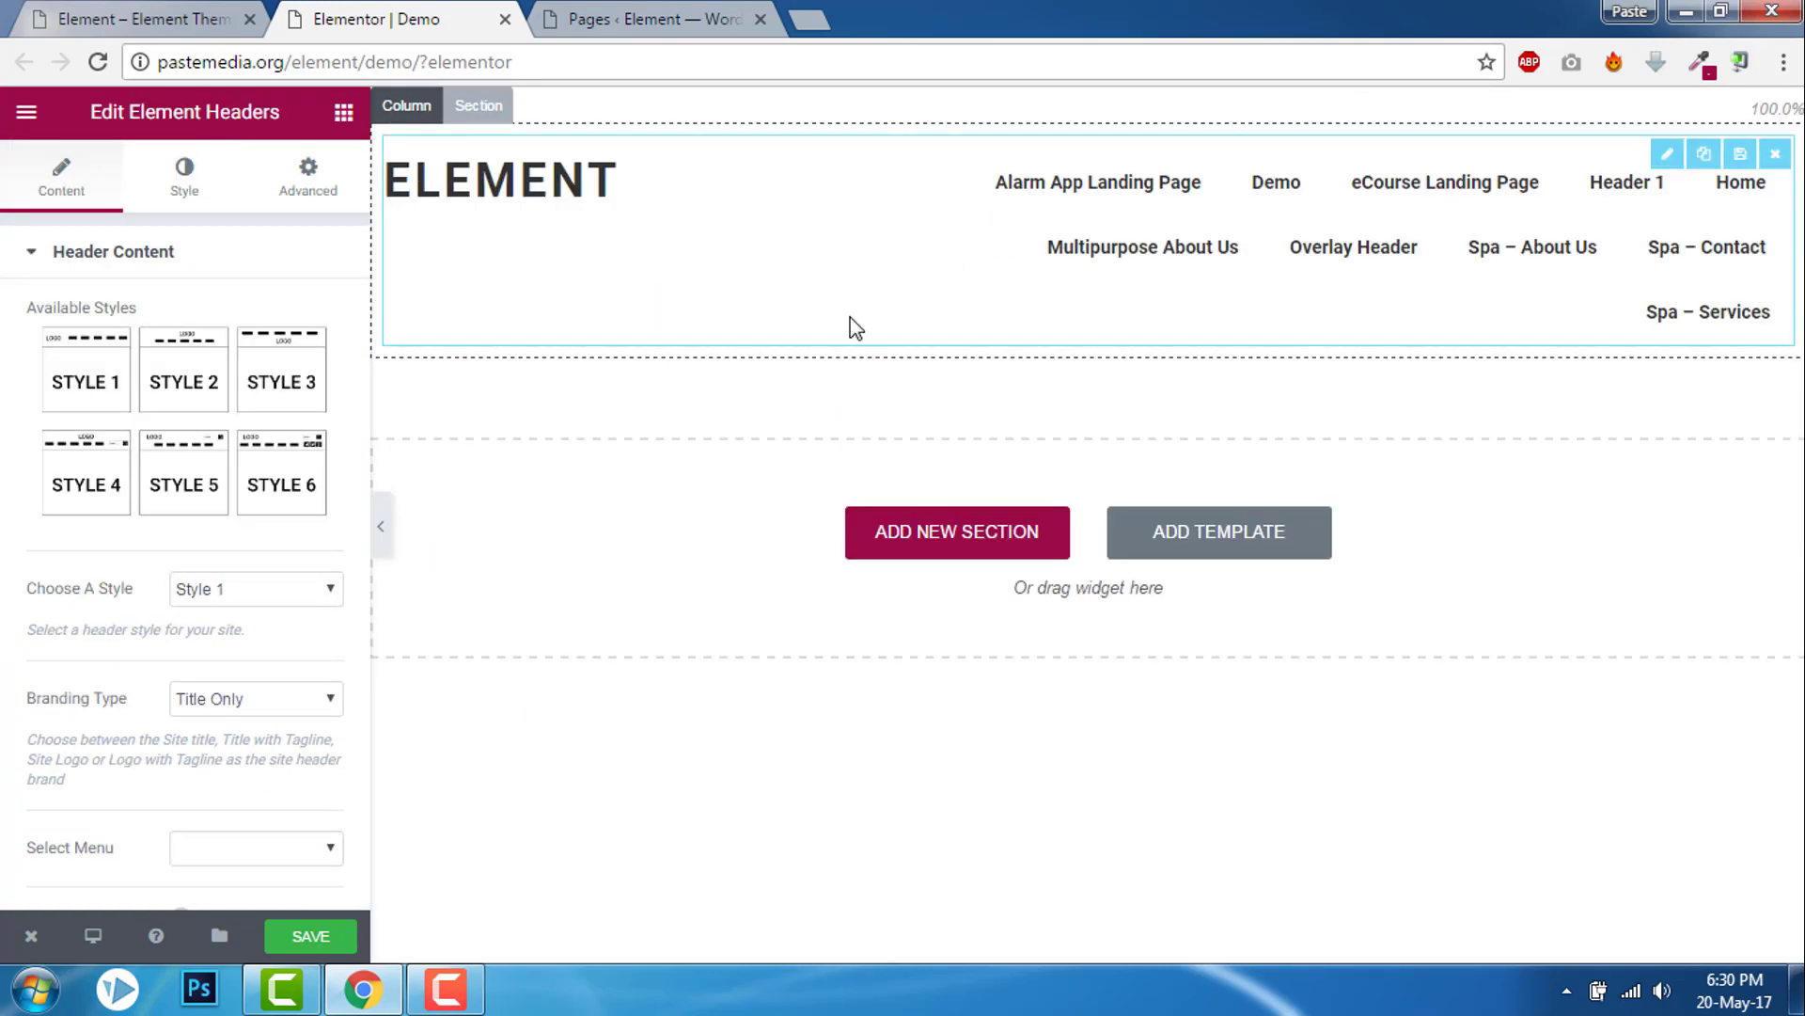
scroll(227, 592, "down", 3)
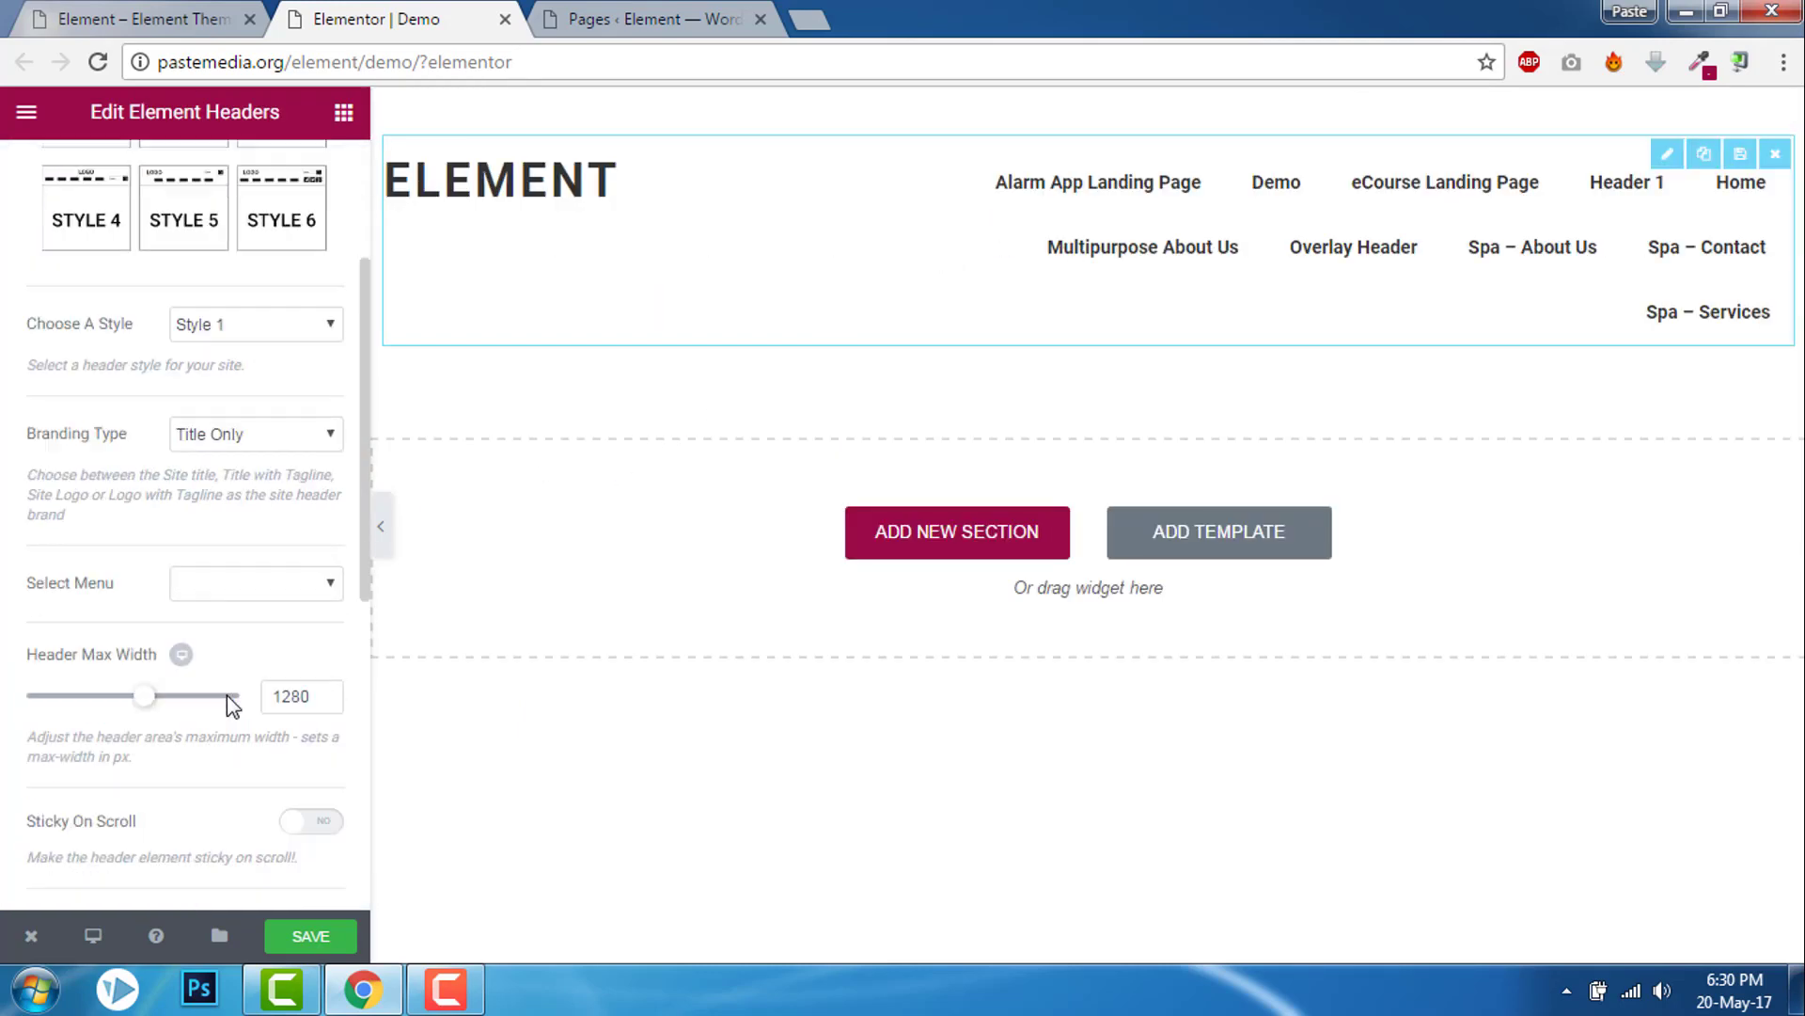
left_click(251, 581)
left_click(228, 631)
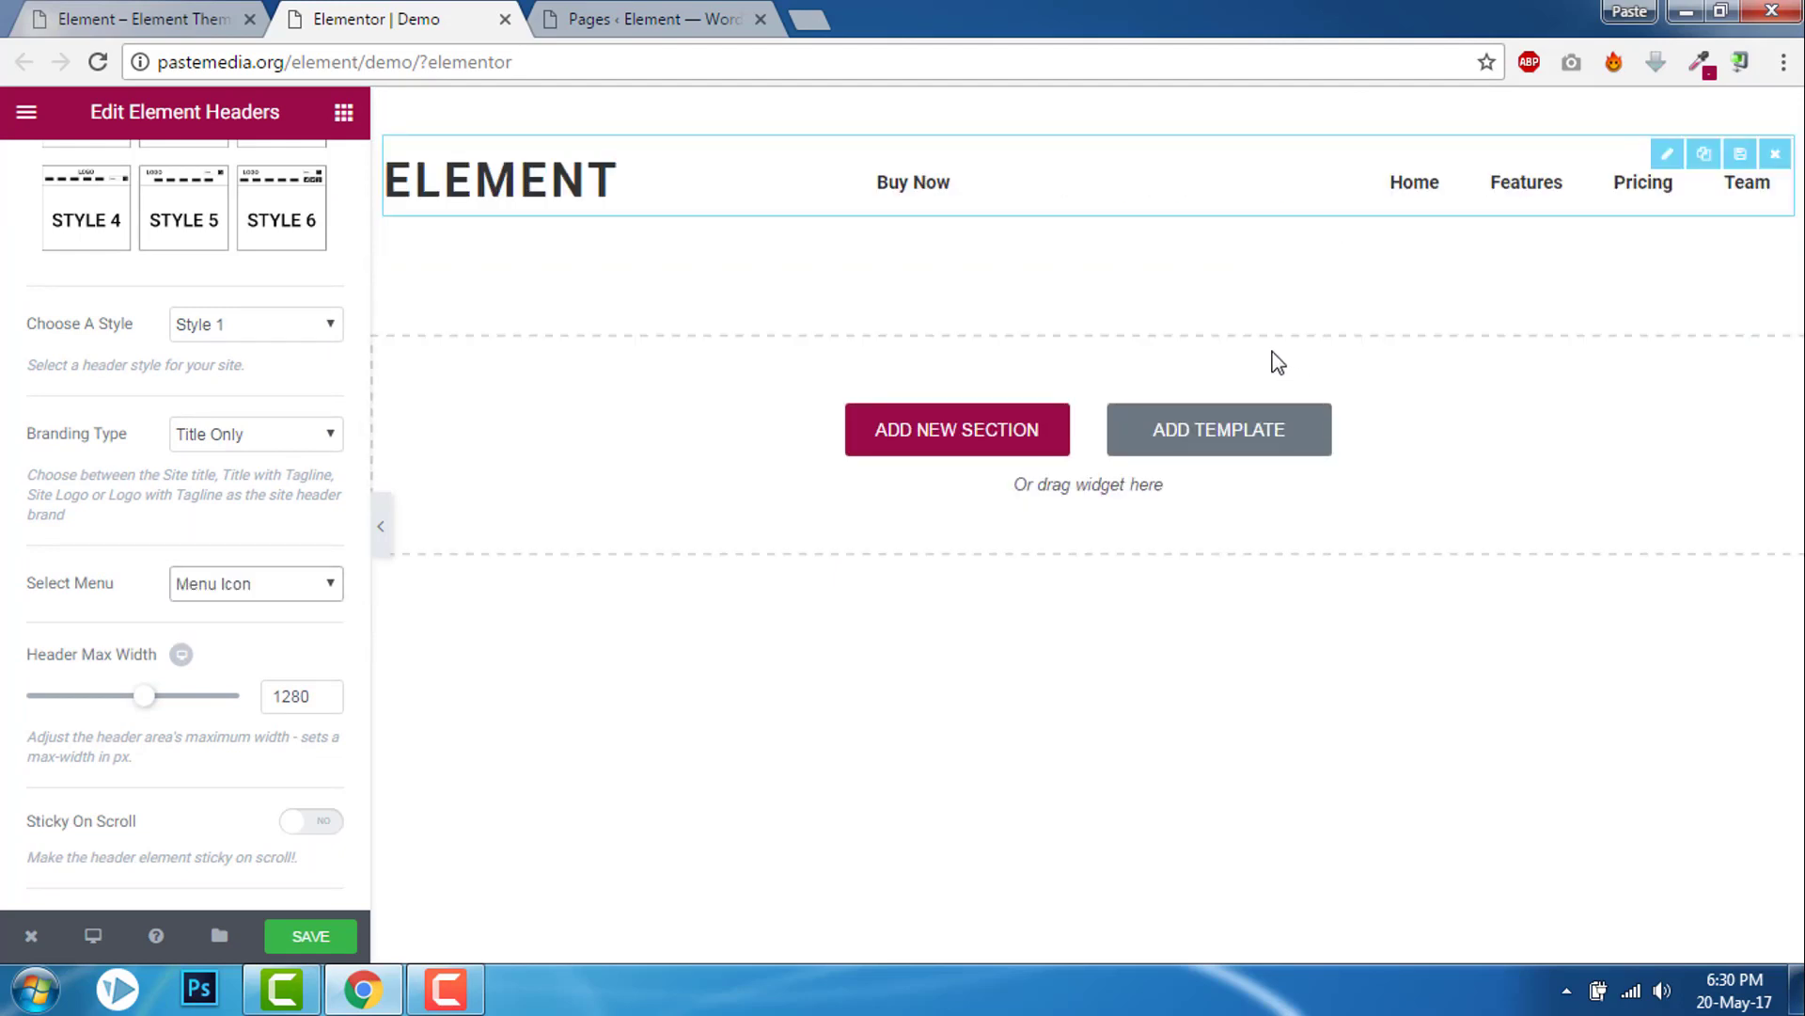
scroll(355, 433, "down", 2)
scroll(354, 433, "down", 2)
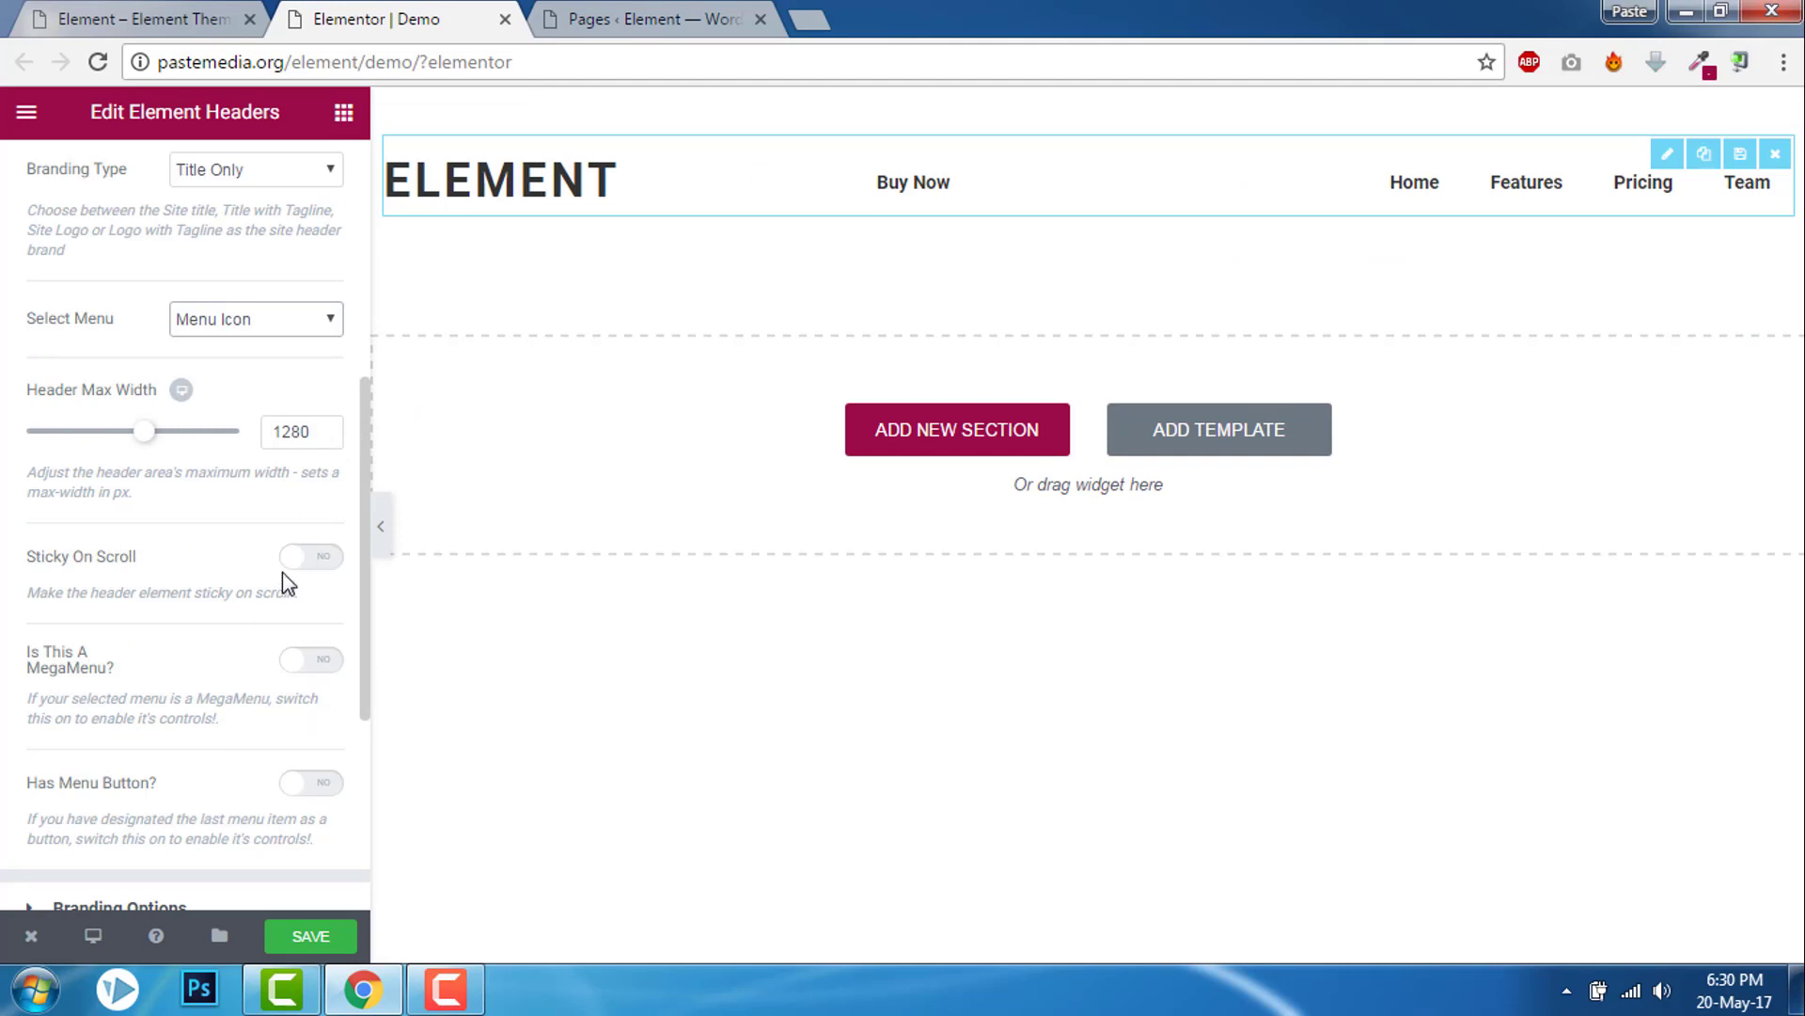
left_click(313, 561)
scroll(307, 544, "down", 2)
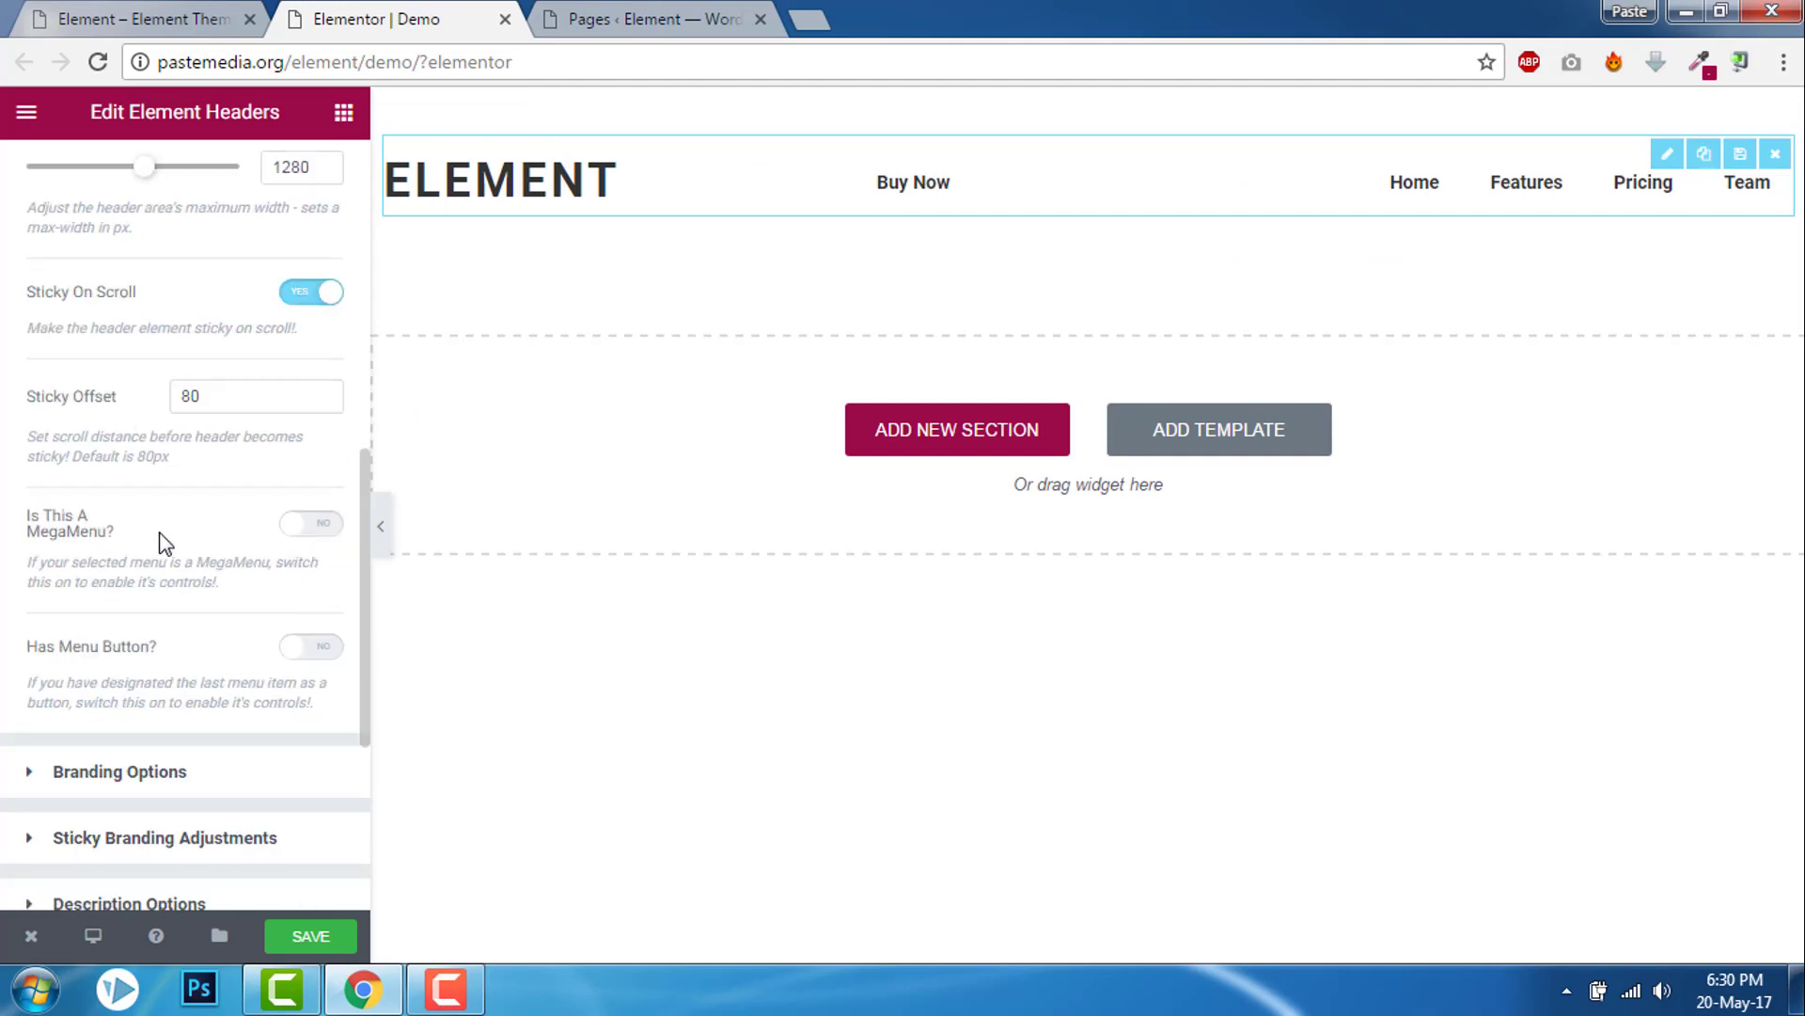
Enable the header's menu button and set the Menu Item Button float to left.
left_click(332, 649)
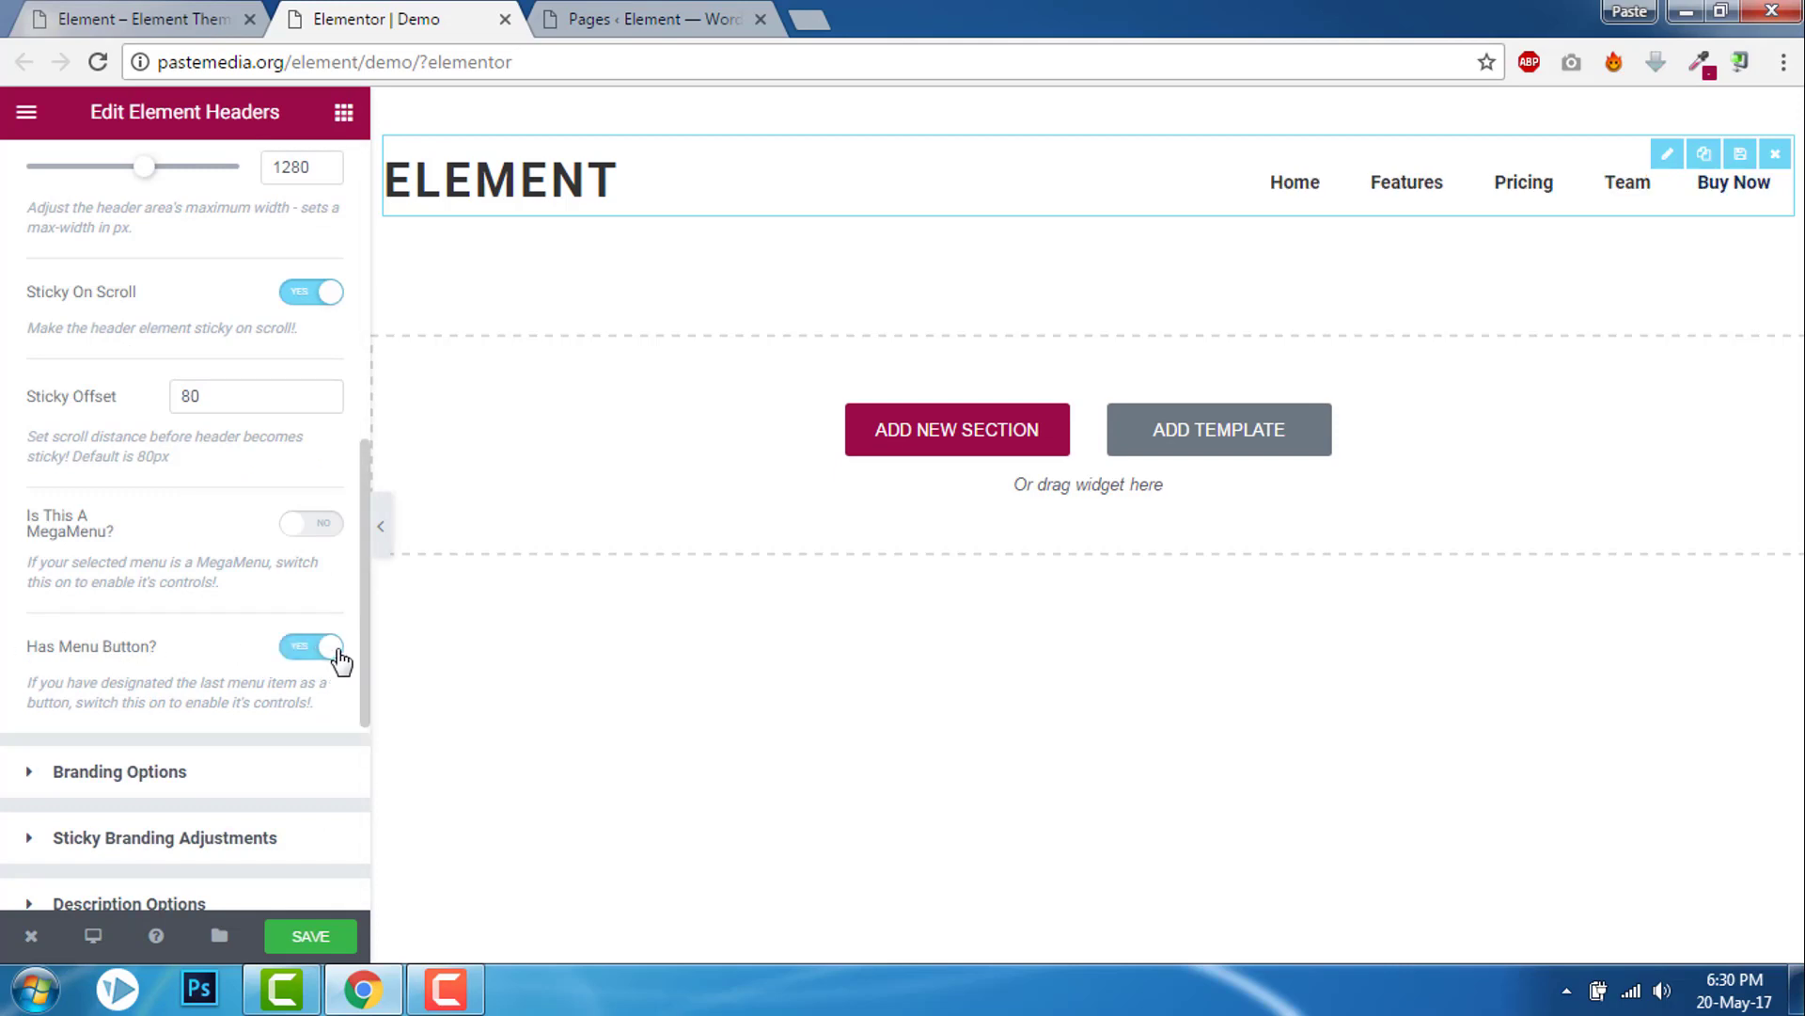
scroll(84, 480, "down", 3)
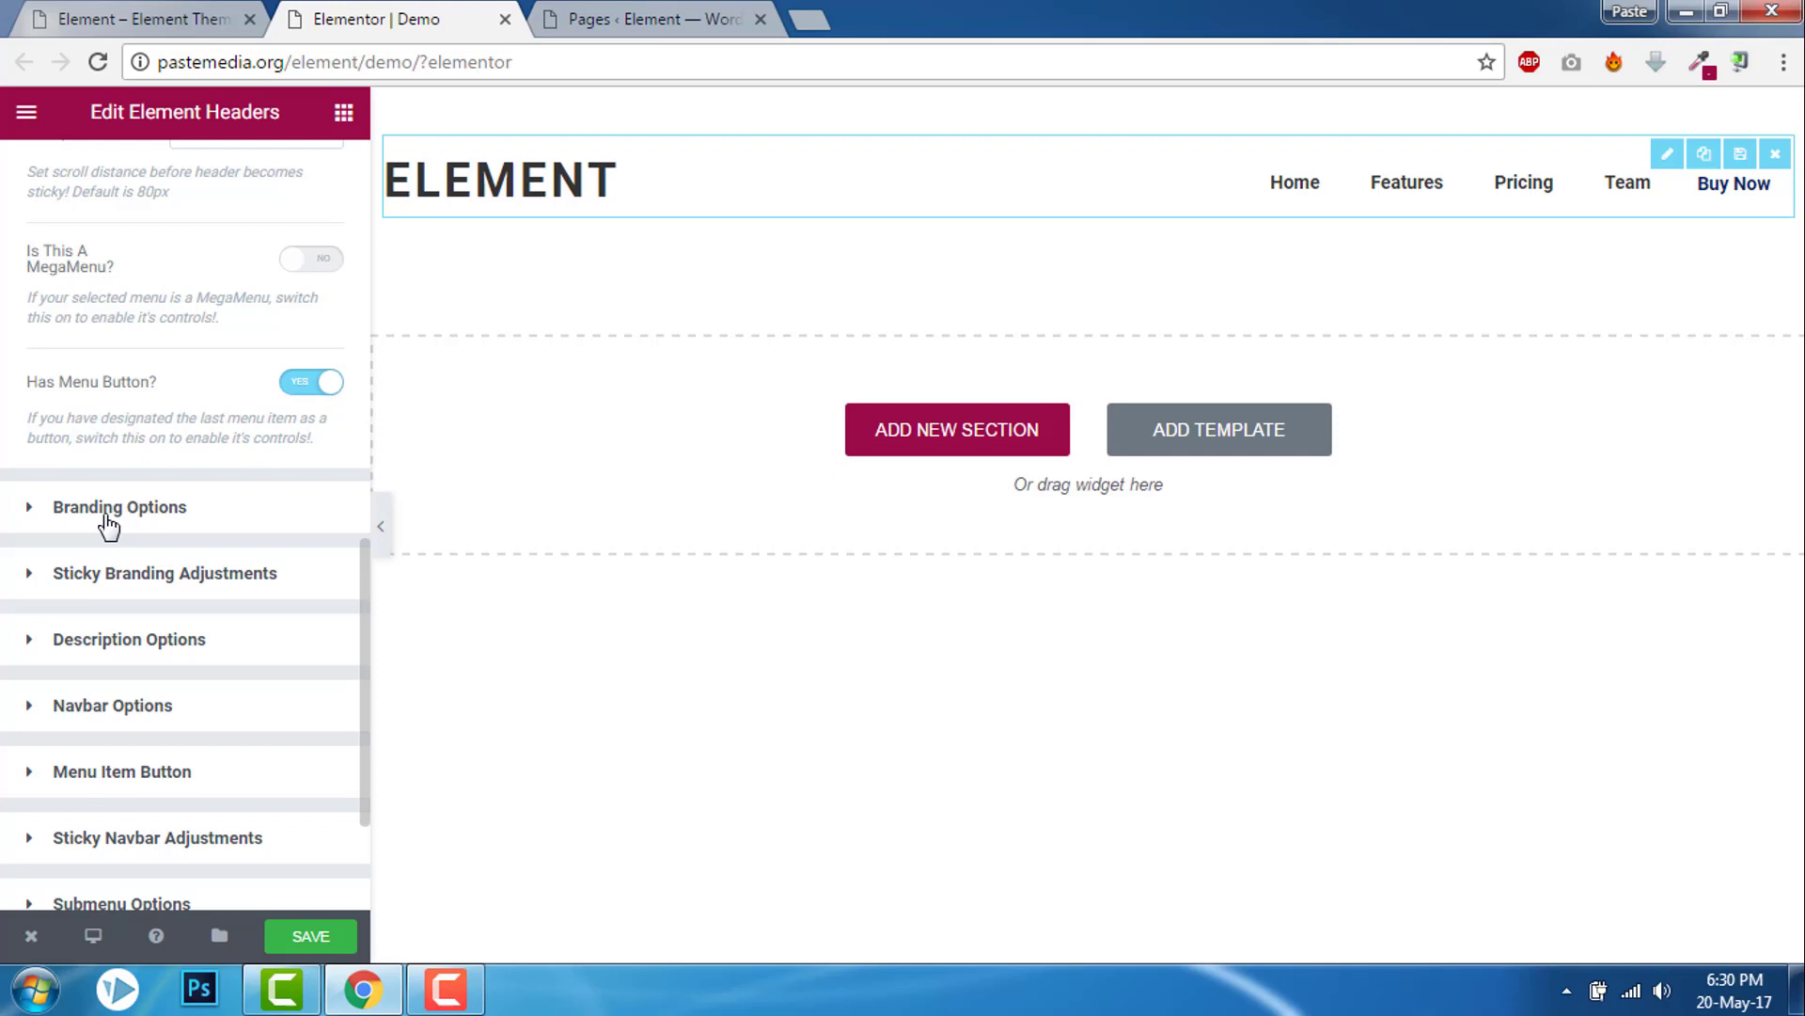
scroll(109, 519, "down", 2)
scroll(109, 520, "down", 1)
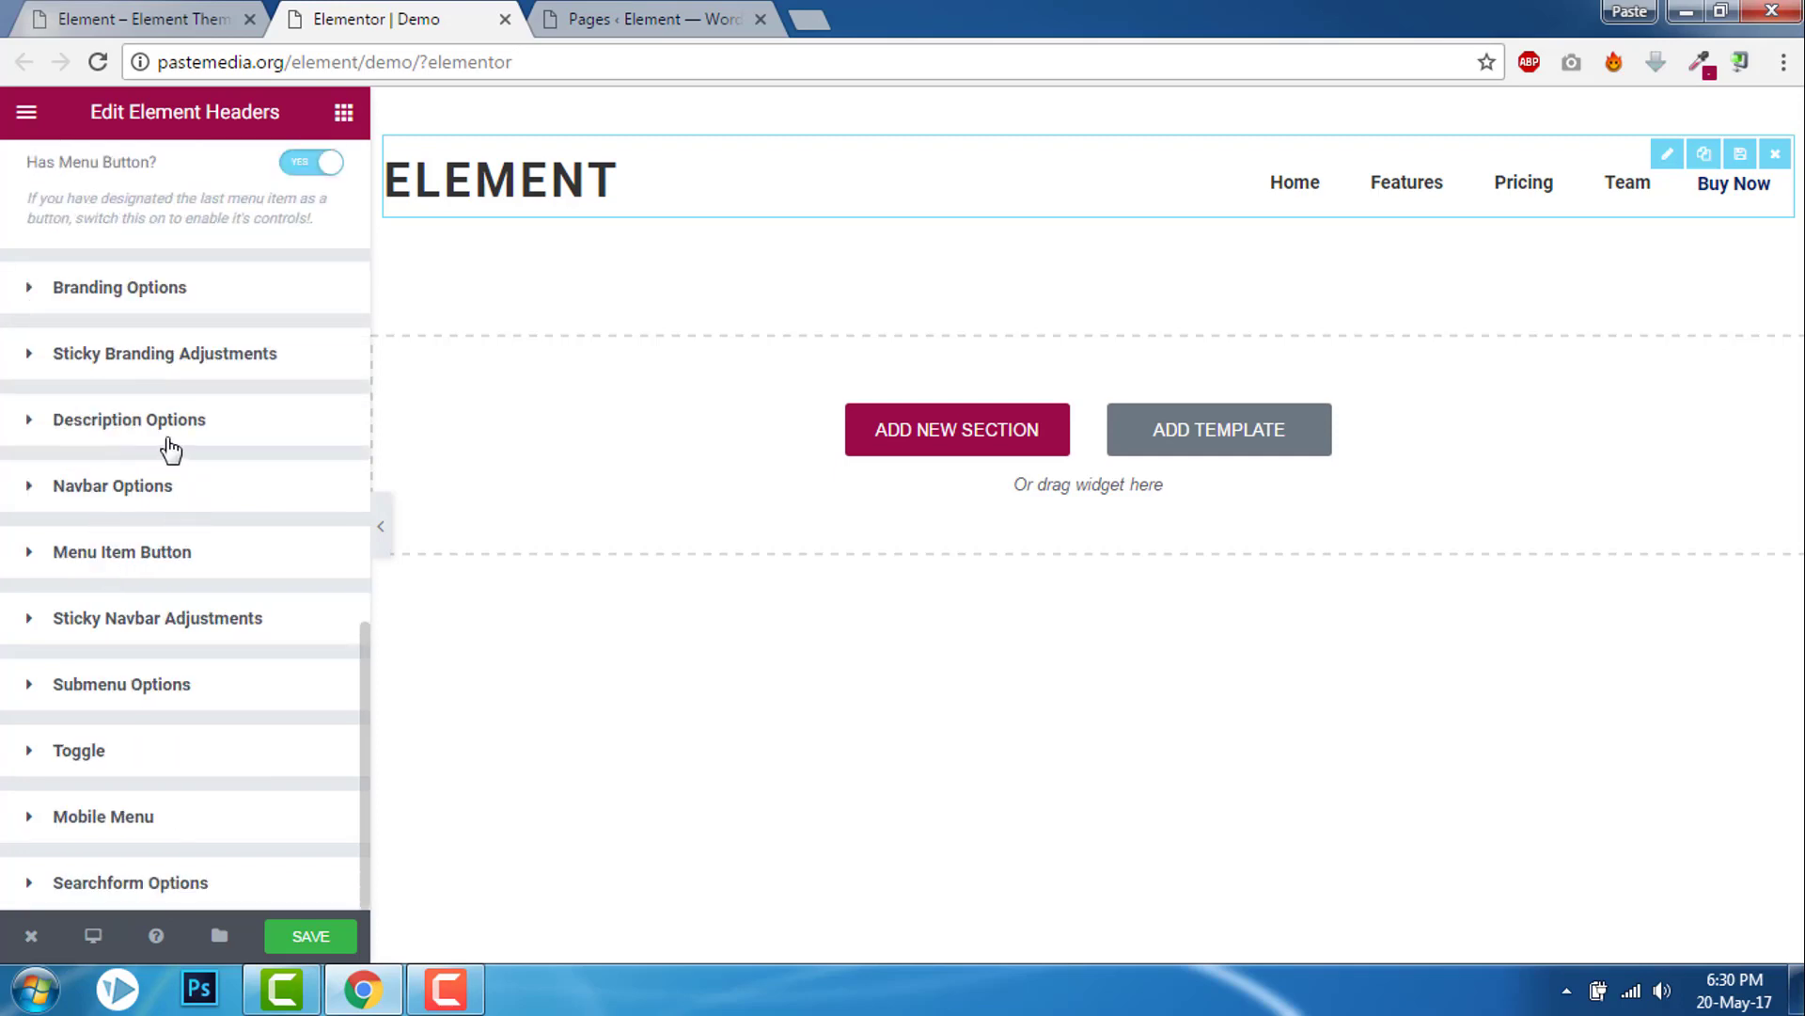
left_click(122, 551)
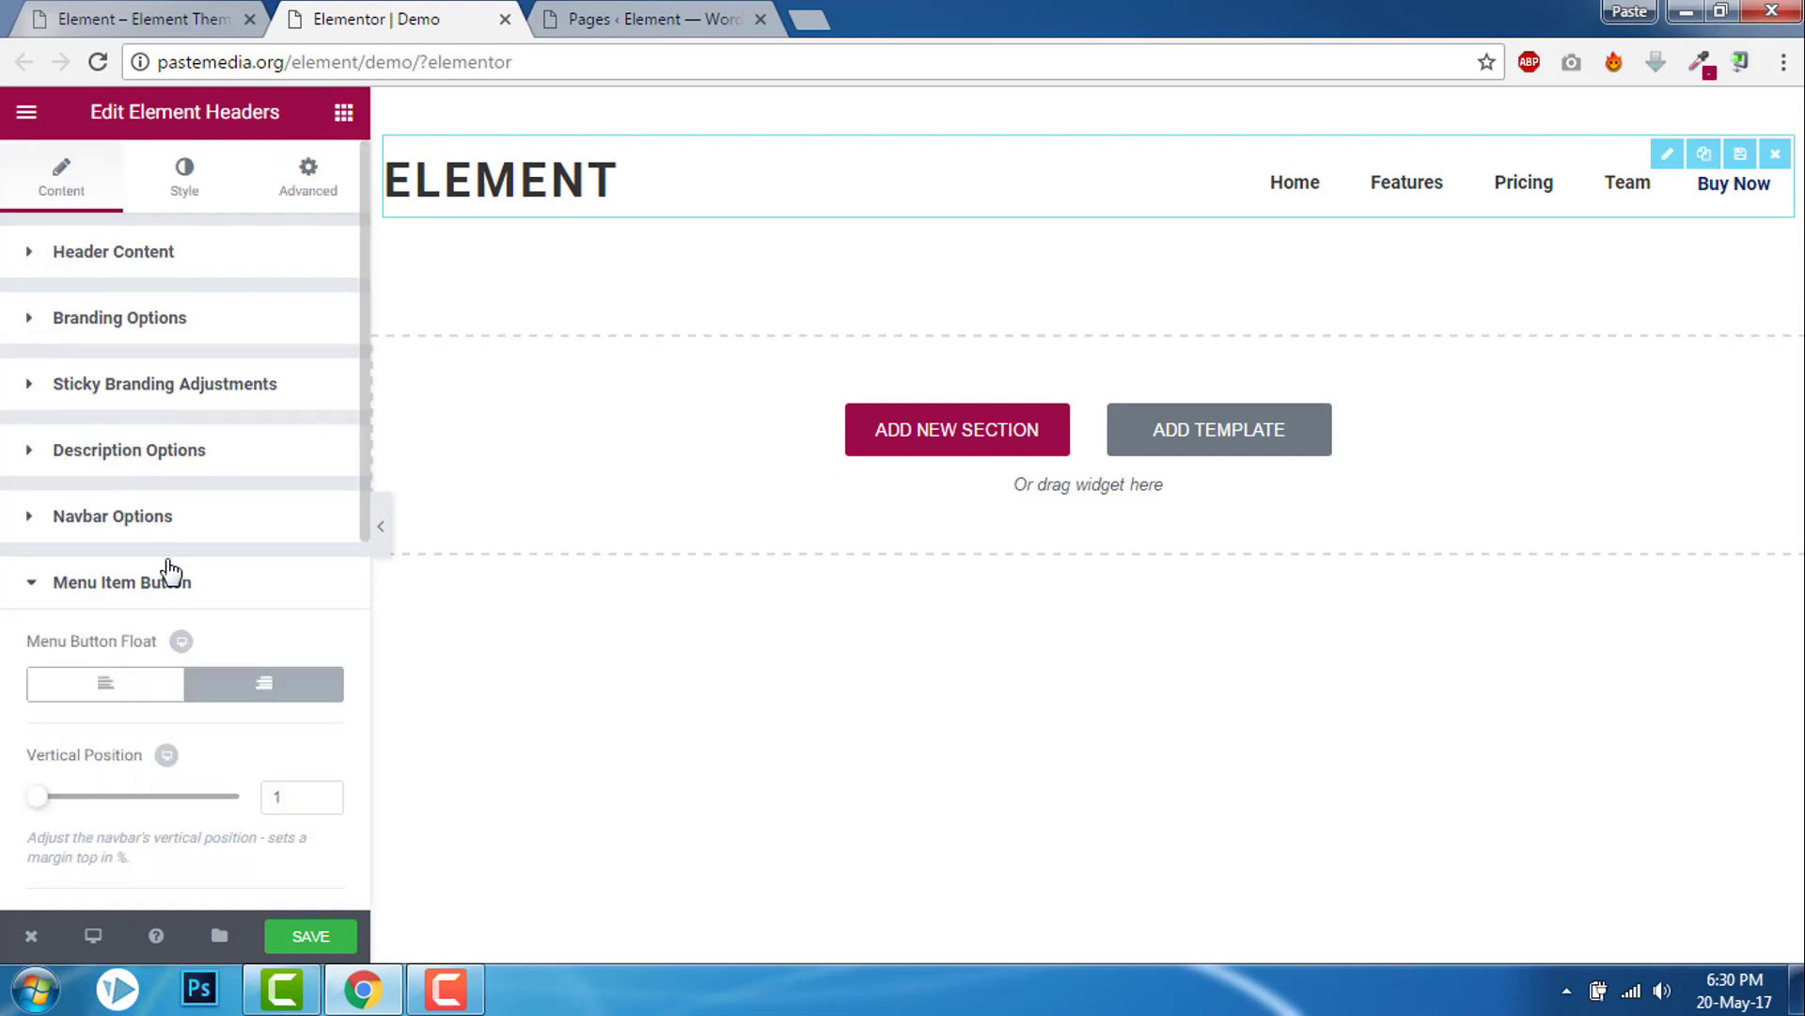
scroll(171, 565, "down", 2)
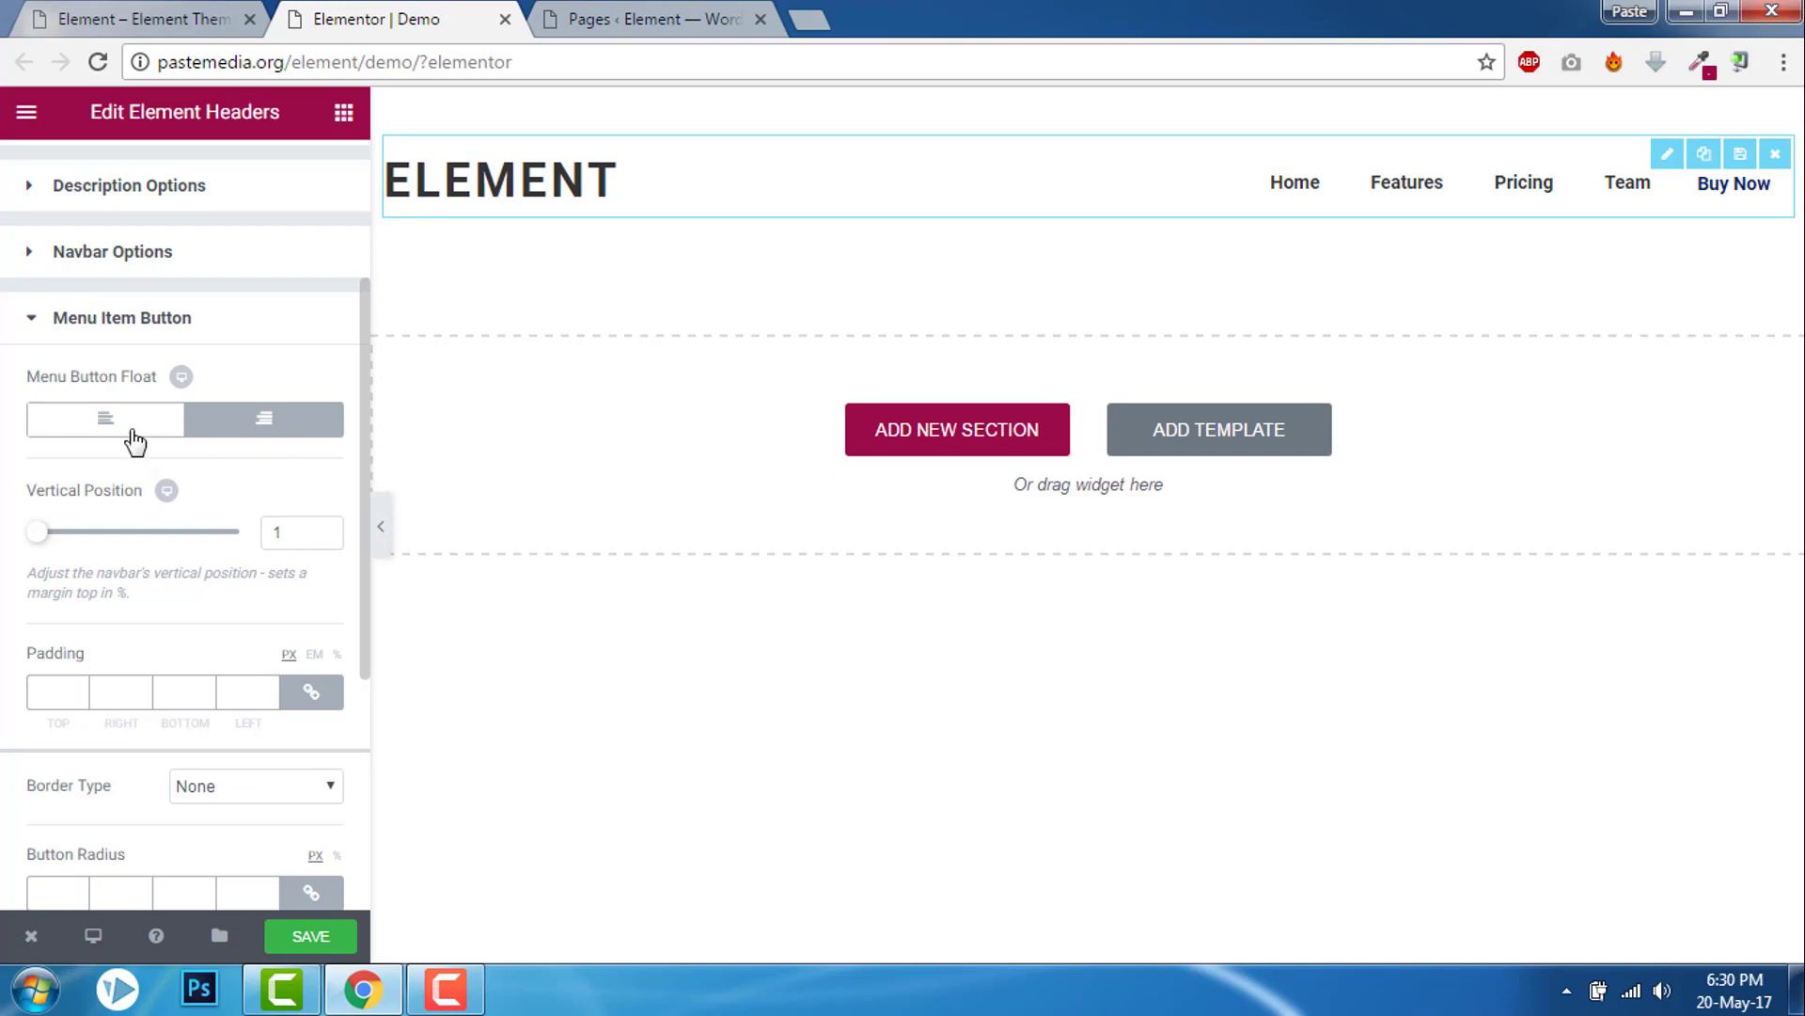
left_click(106, 420)
left_click(287, 426)
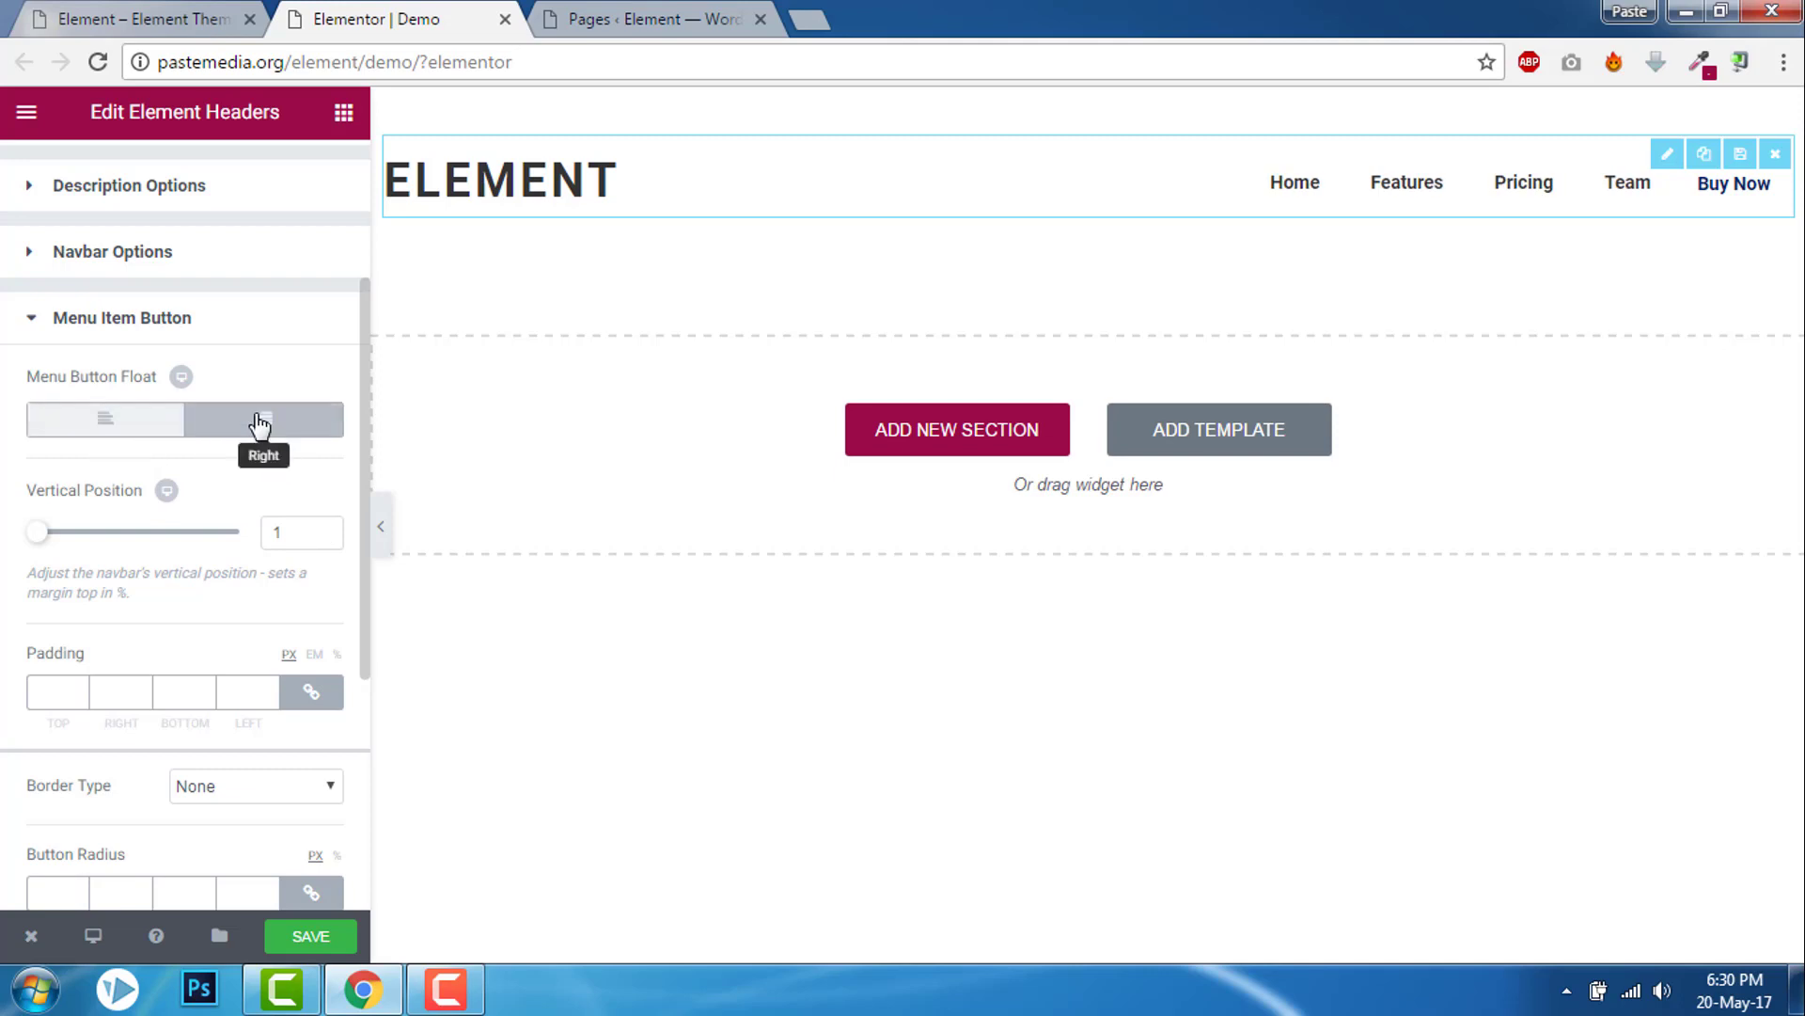
left_click(113, 423)
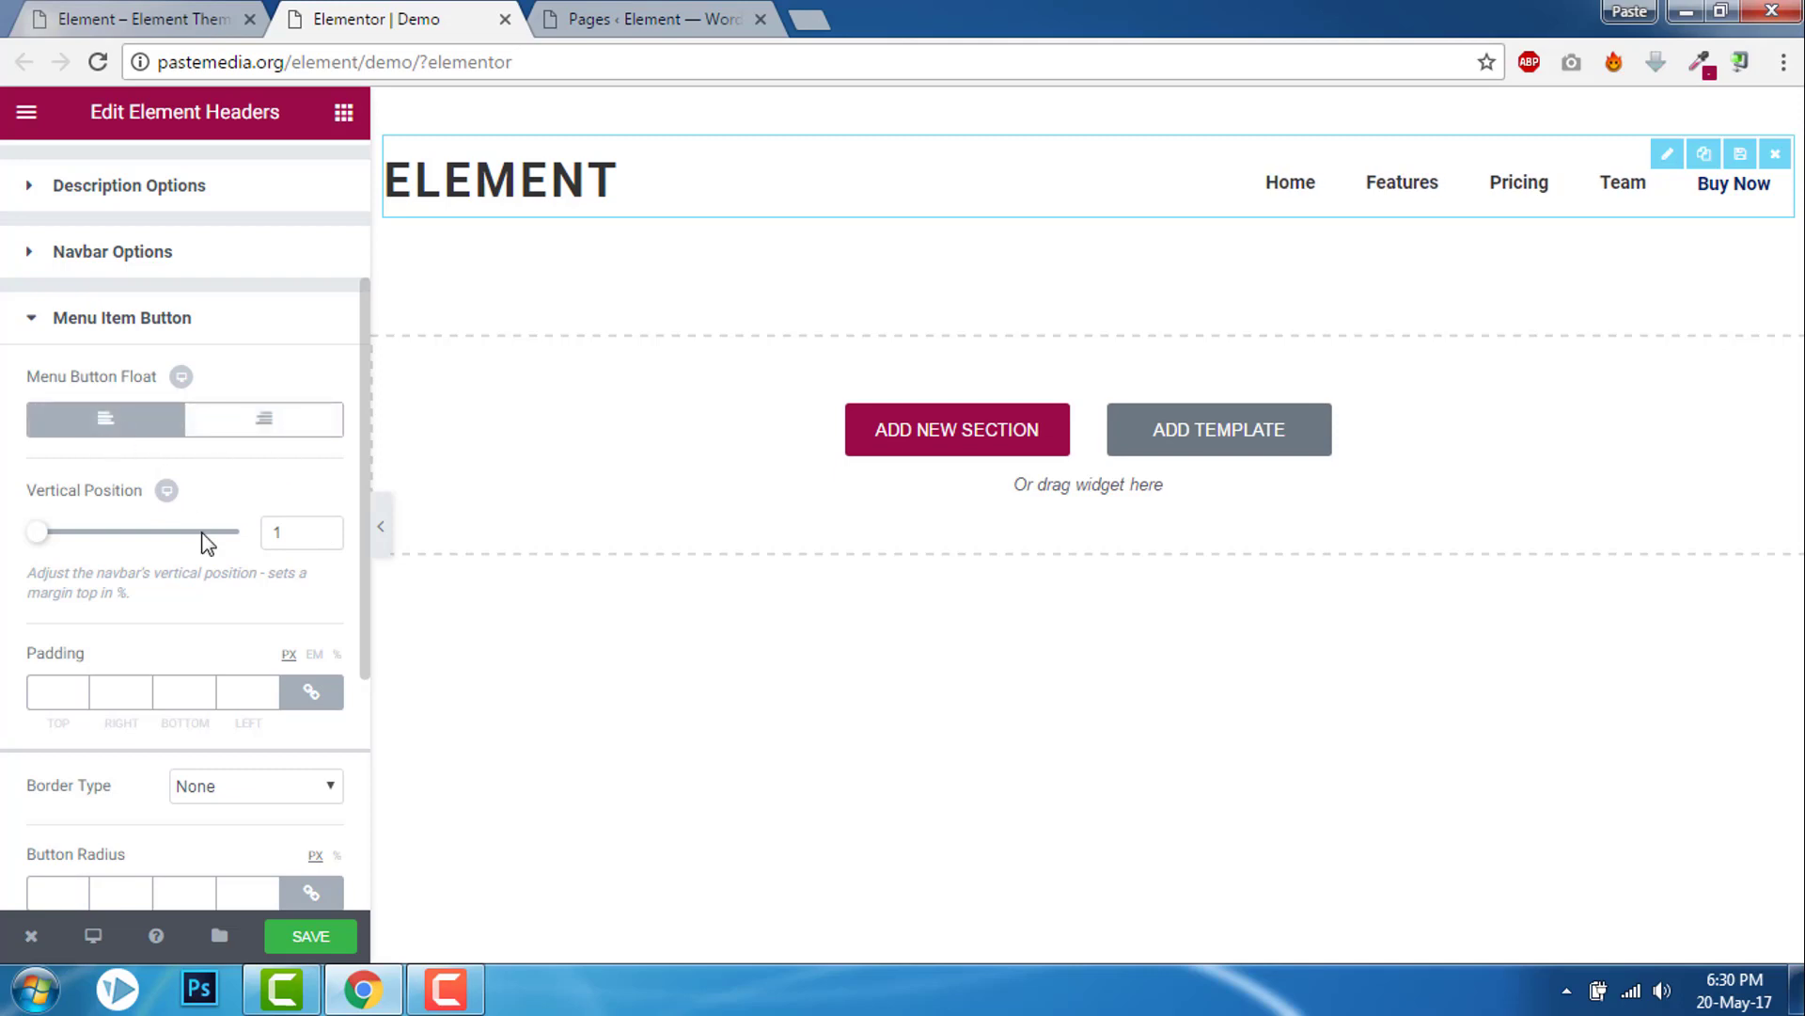
scroll(339, 543, "down", 1)
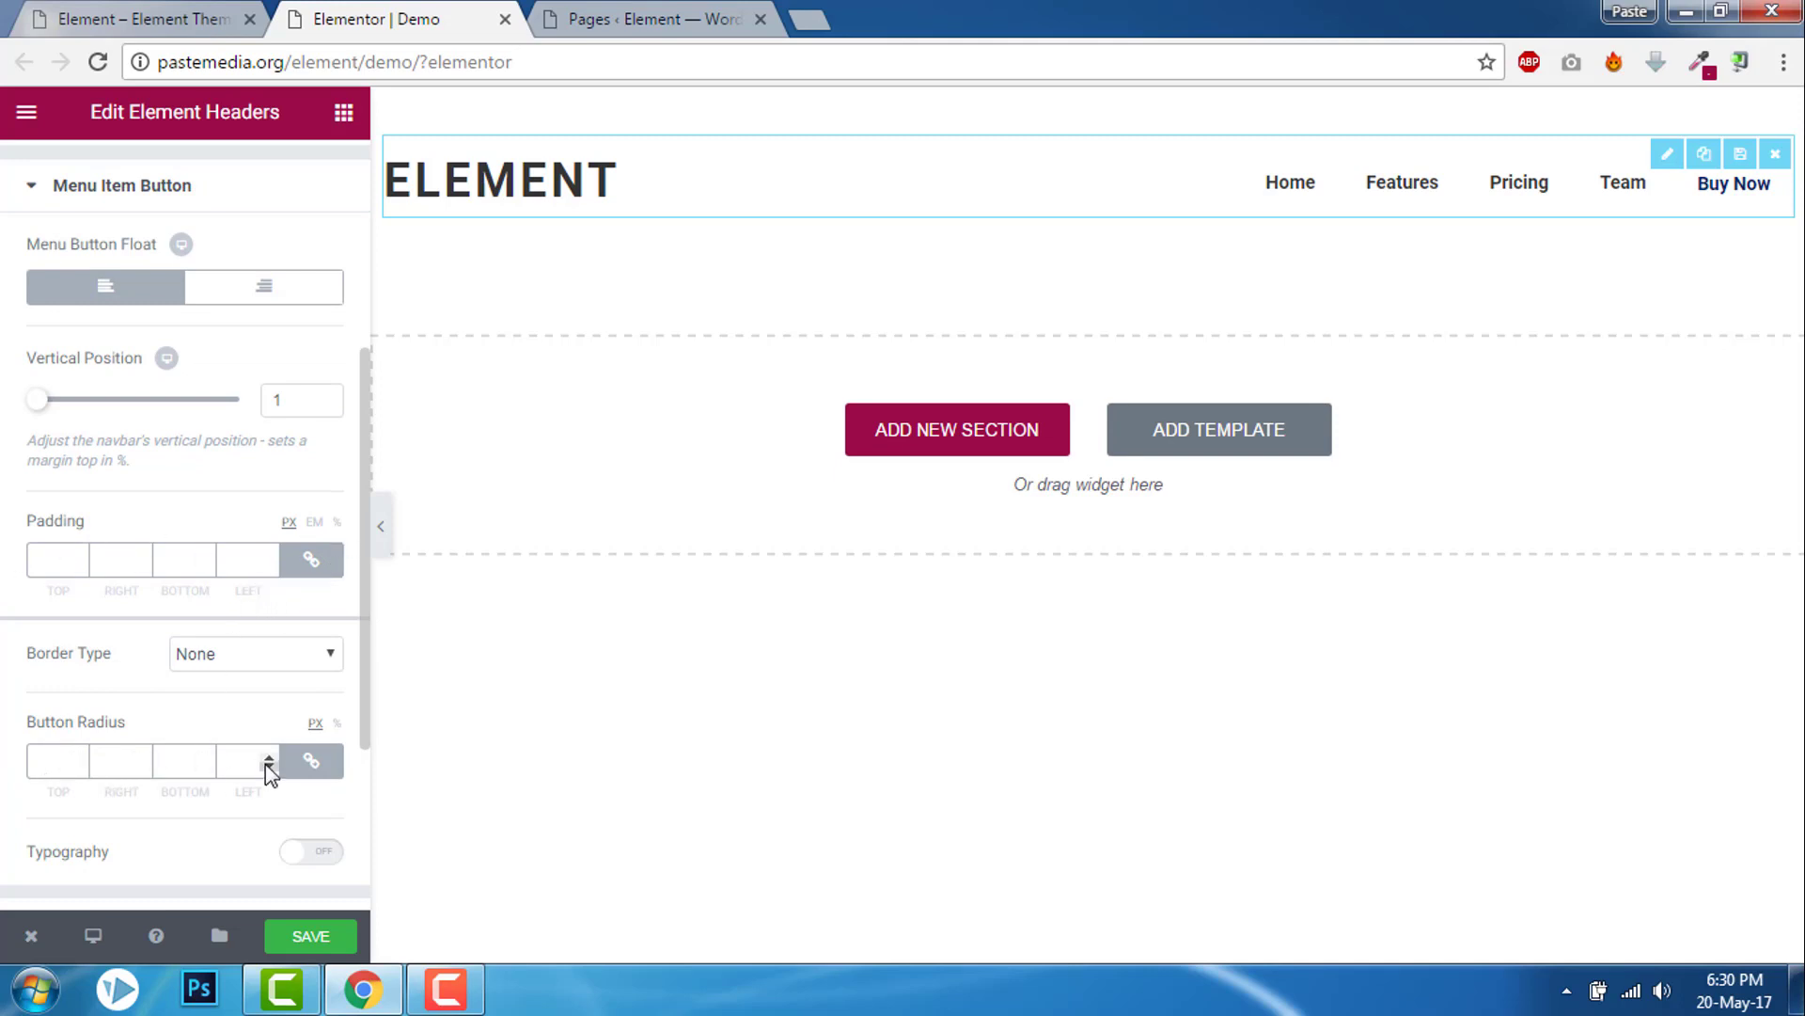
scroll(265, 764, "down", 1)
scroll(268, 769, "up", 5)
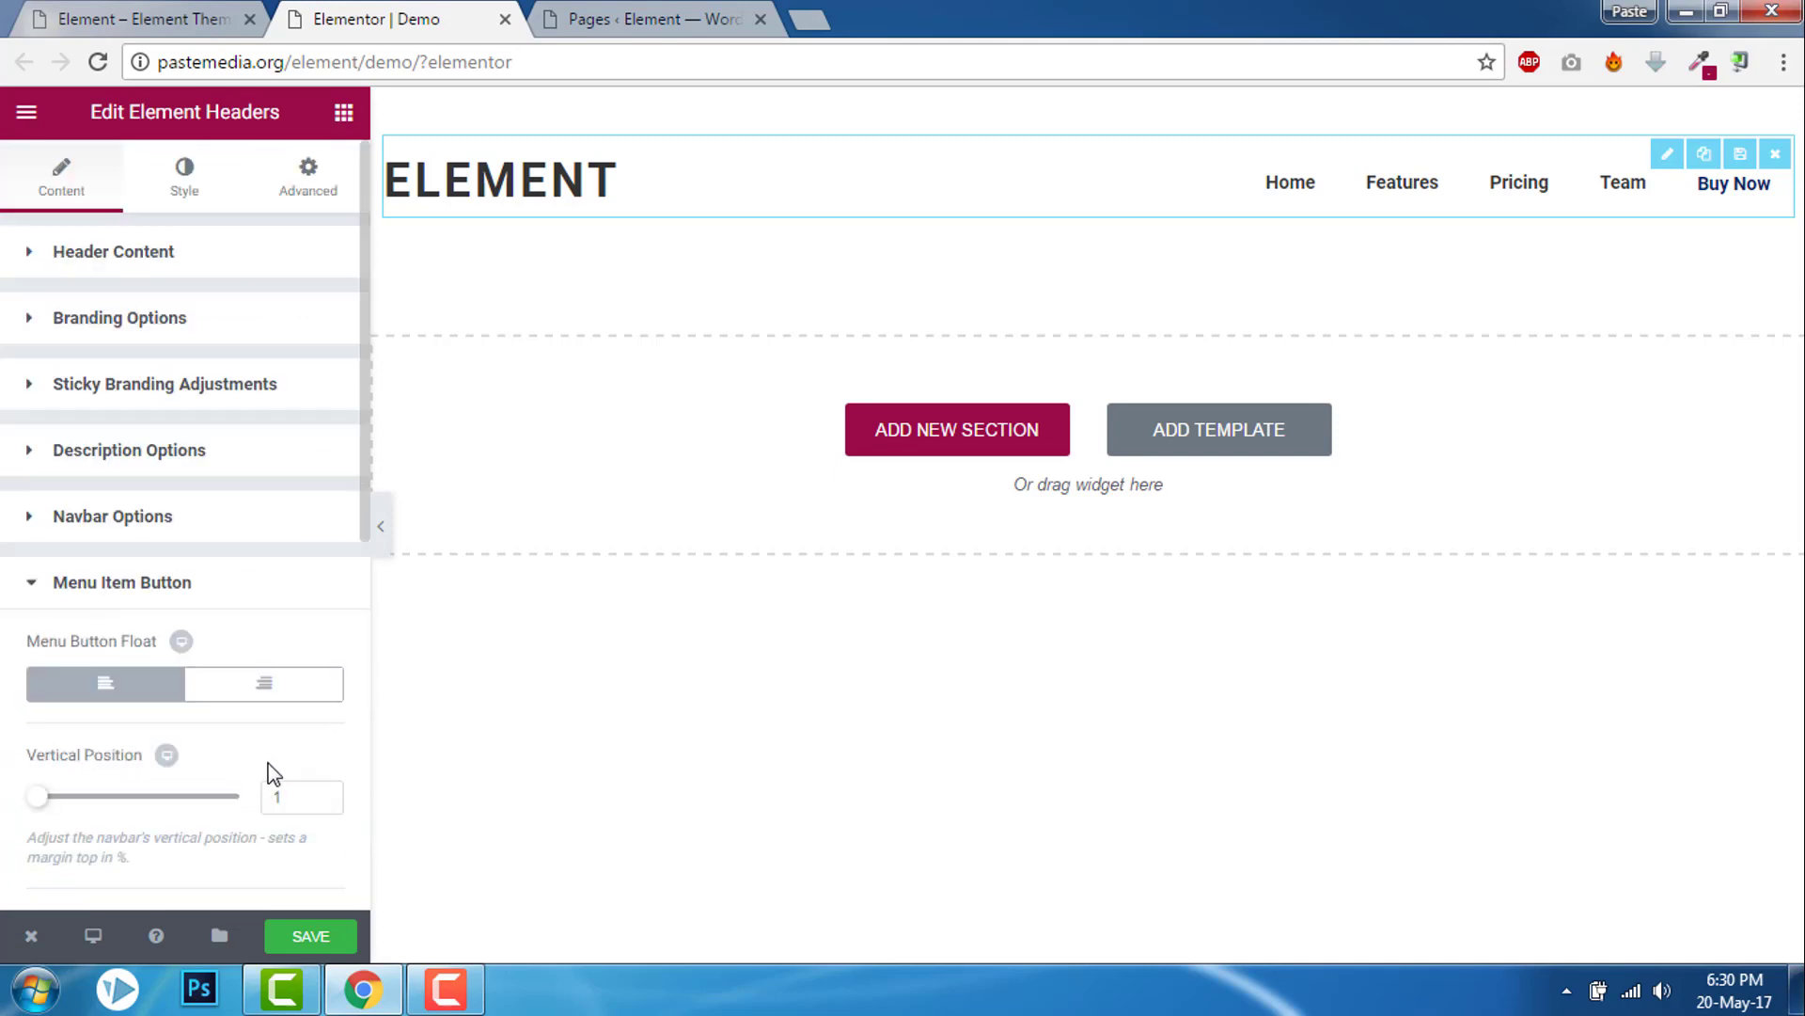
Style Buy Now with a green #23a455 background and white text, then preview it.
left_click(184, 179)
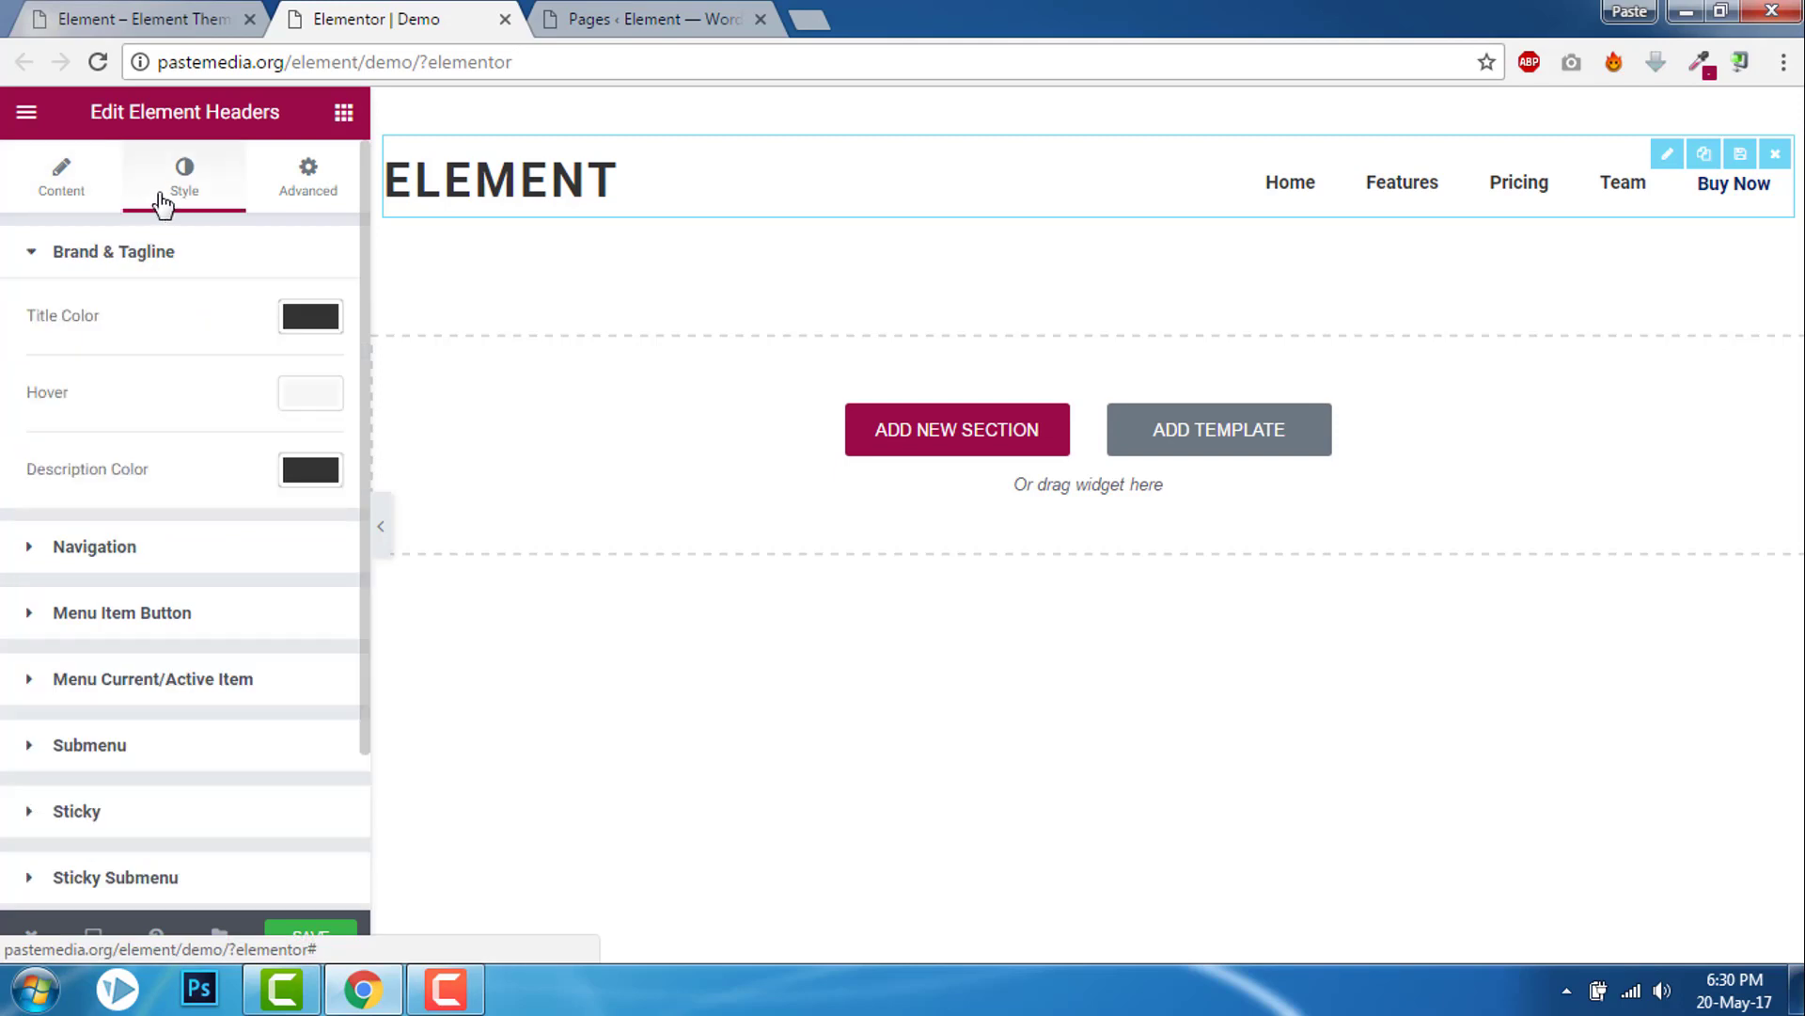
left_click(184, 615)
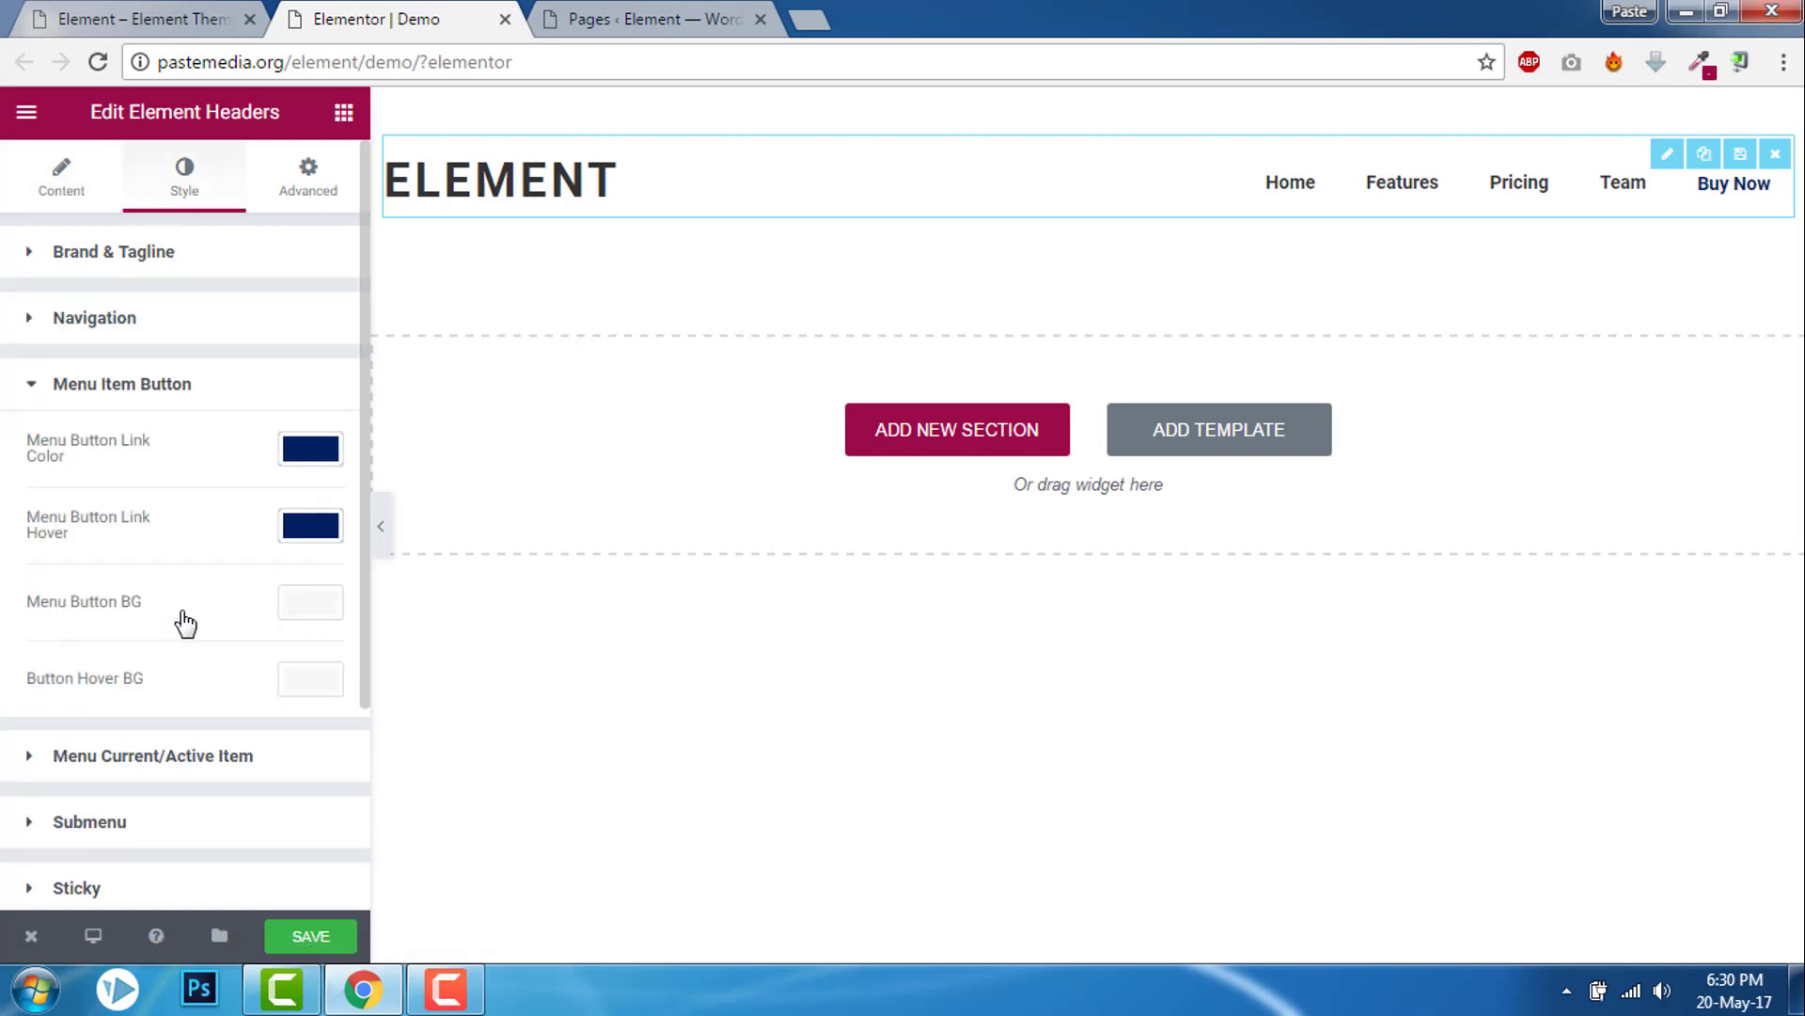
left_click(309, 611)
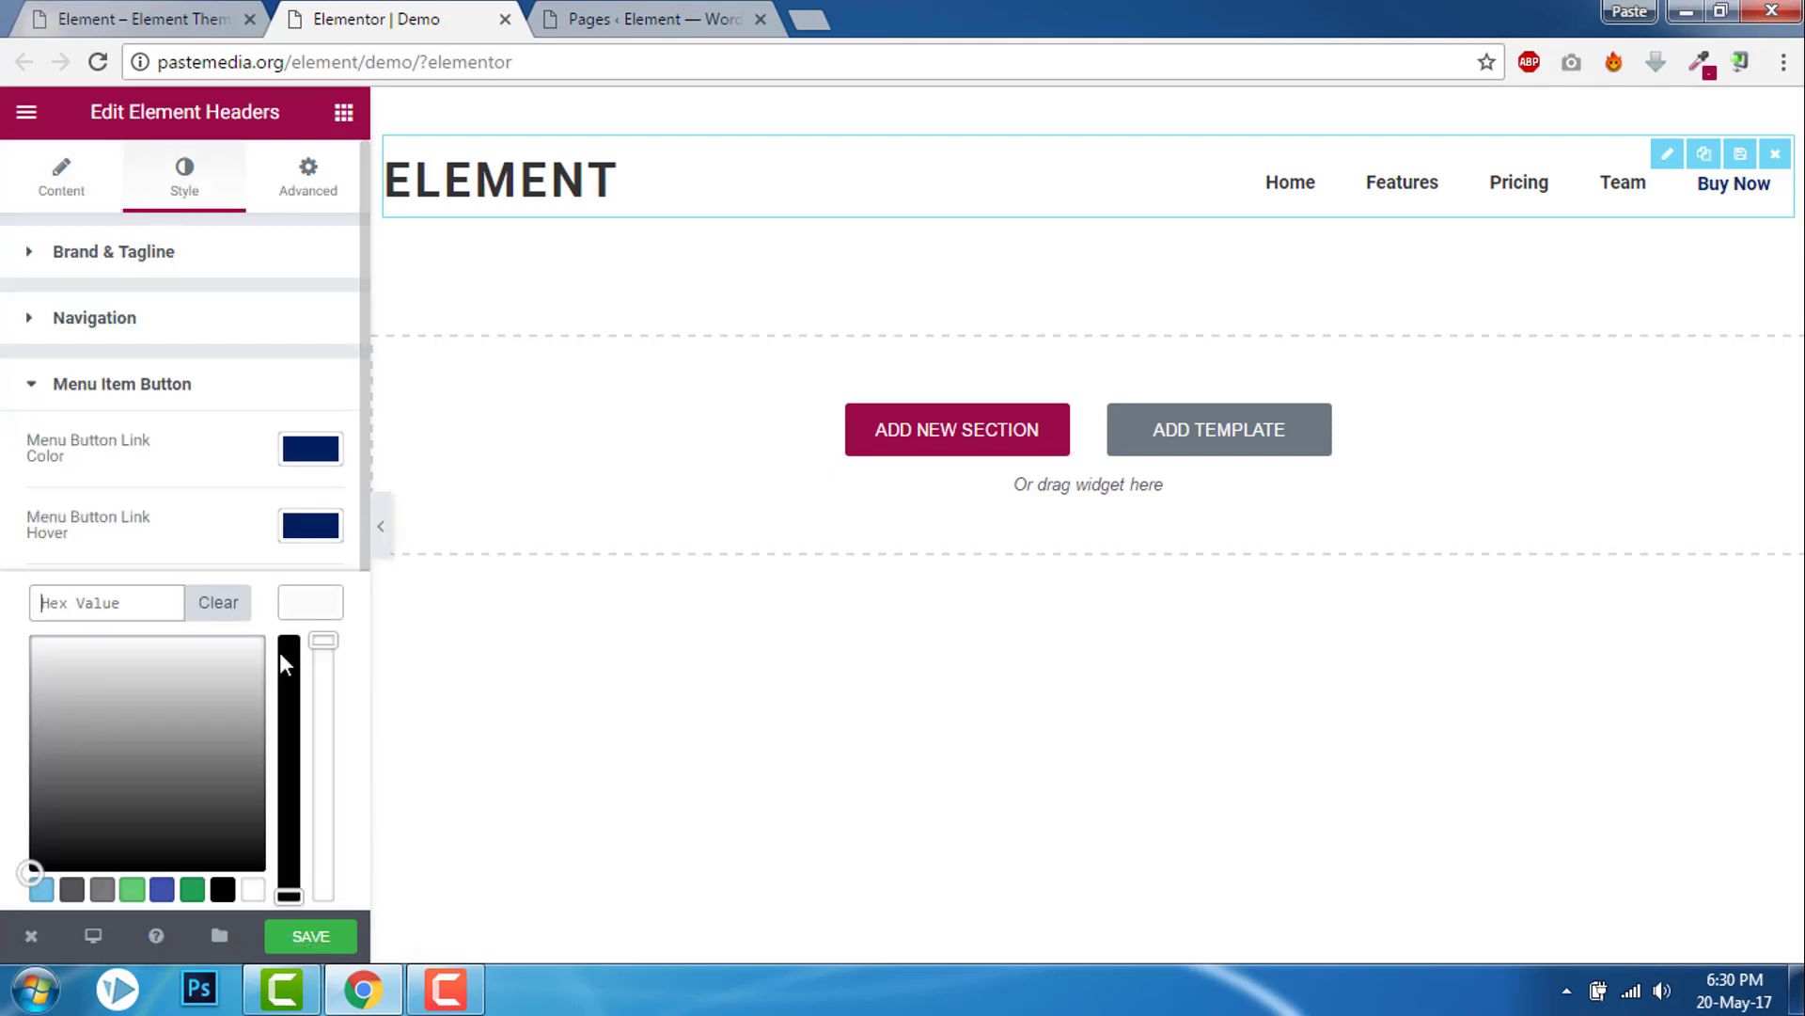
left_click(193, 889)
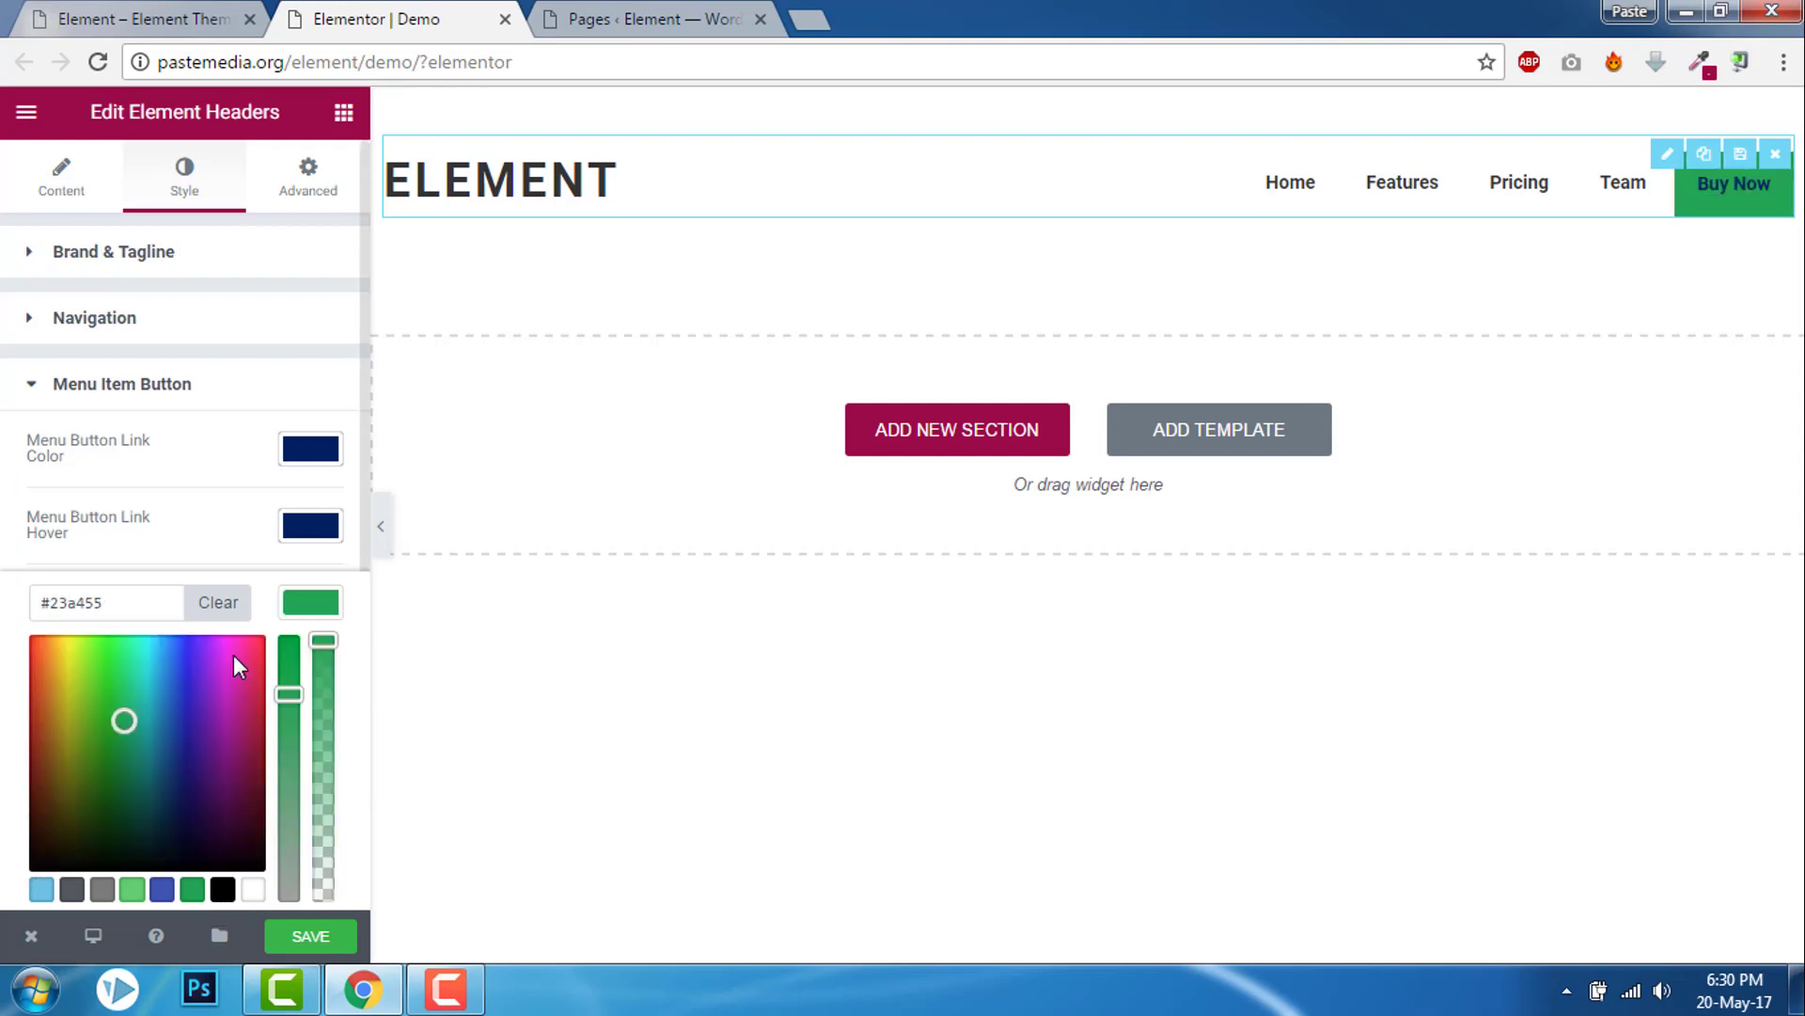
left_click(310, 449)
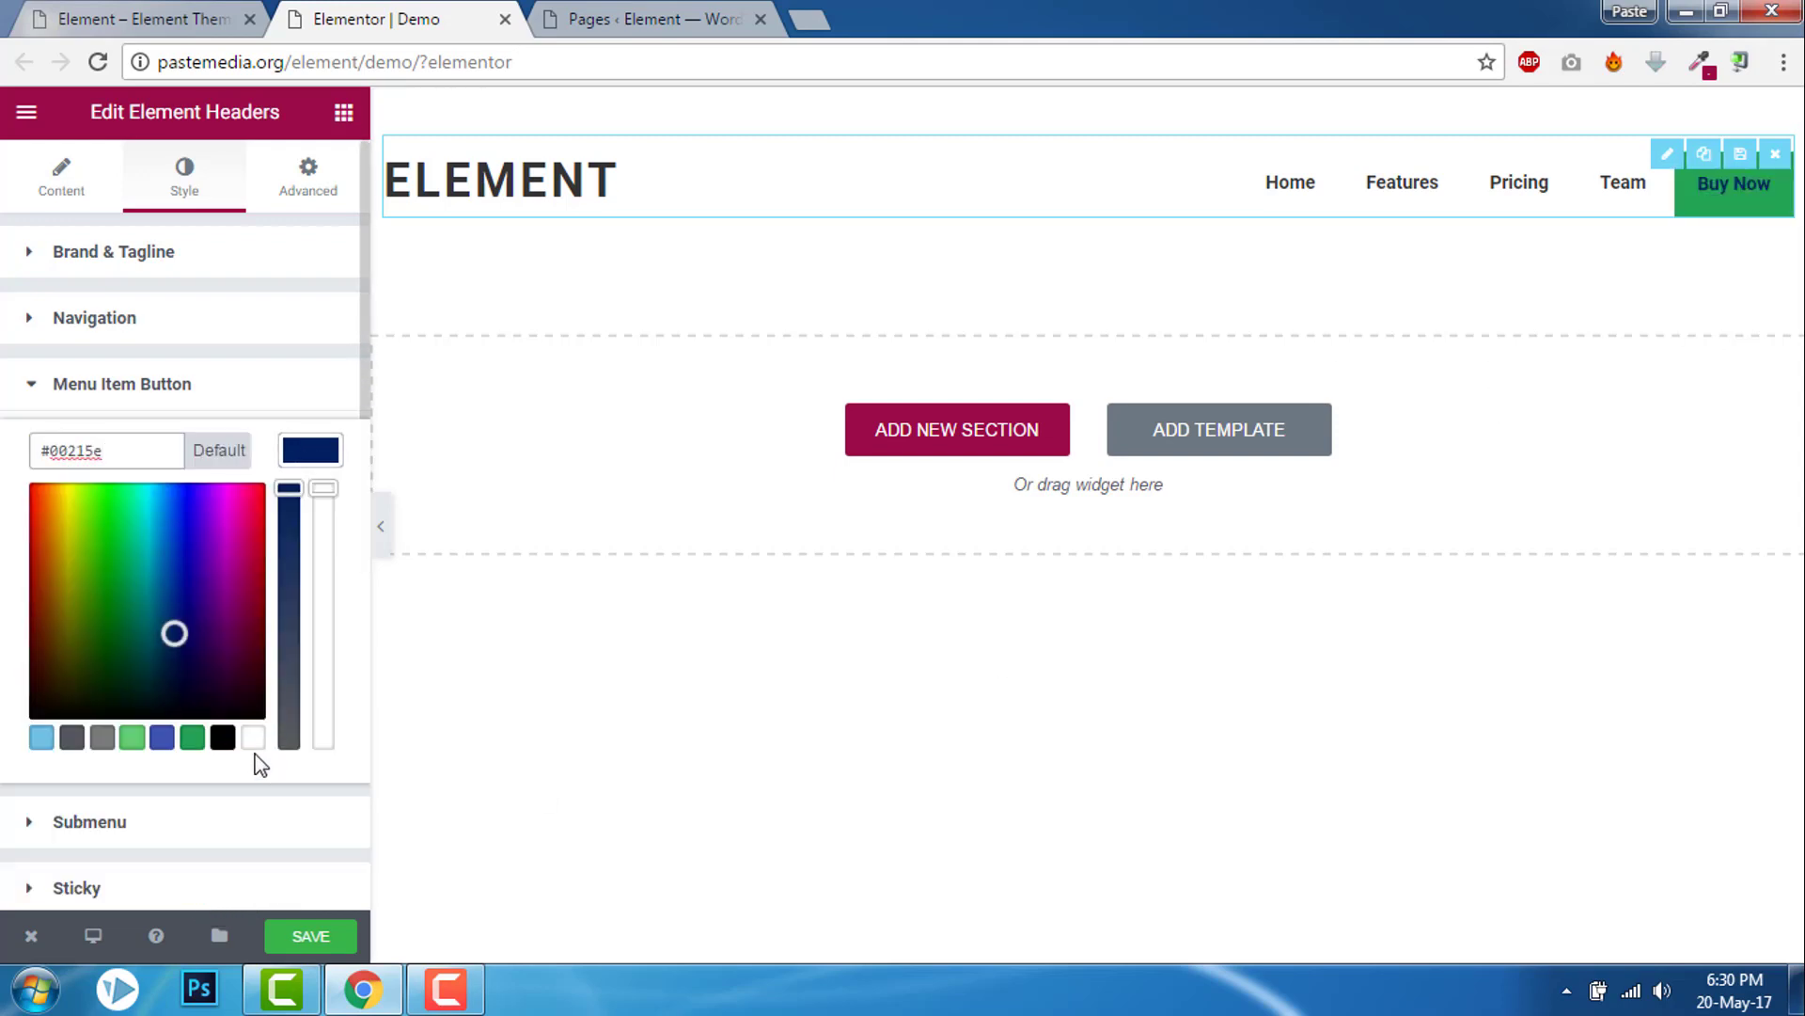
left_click(253, 737)
left_click(310, 449)
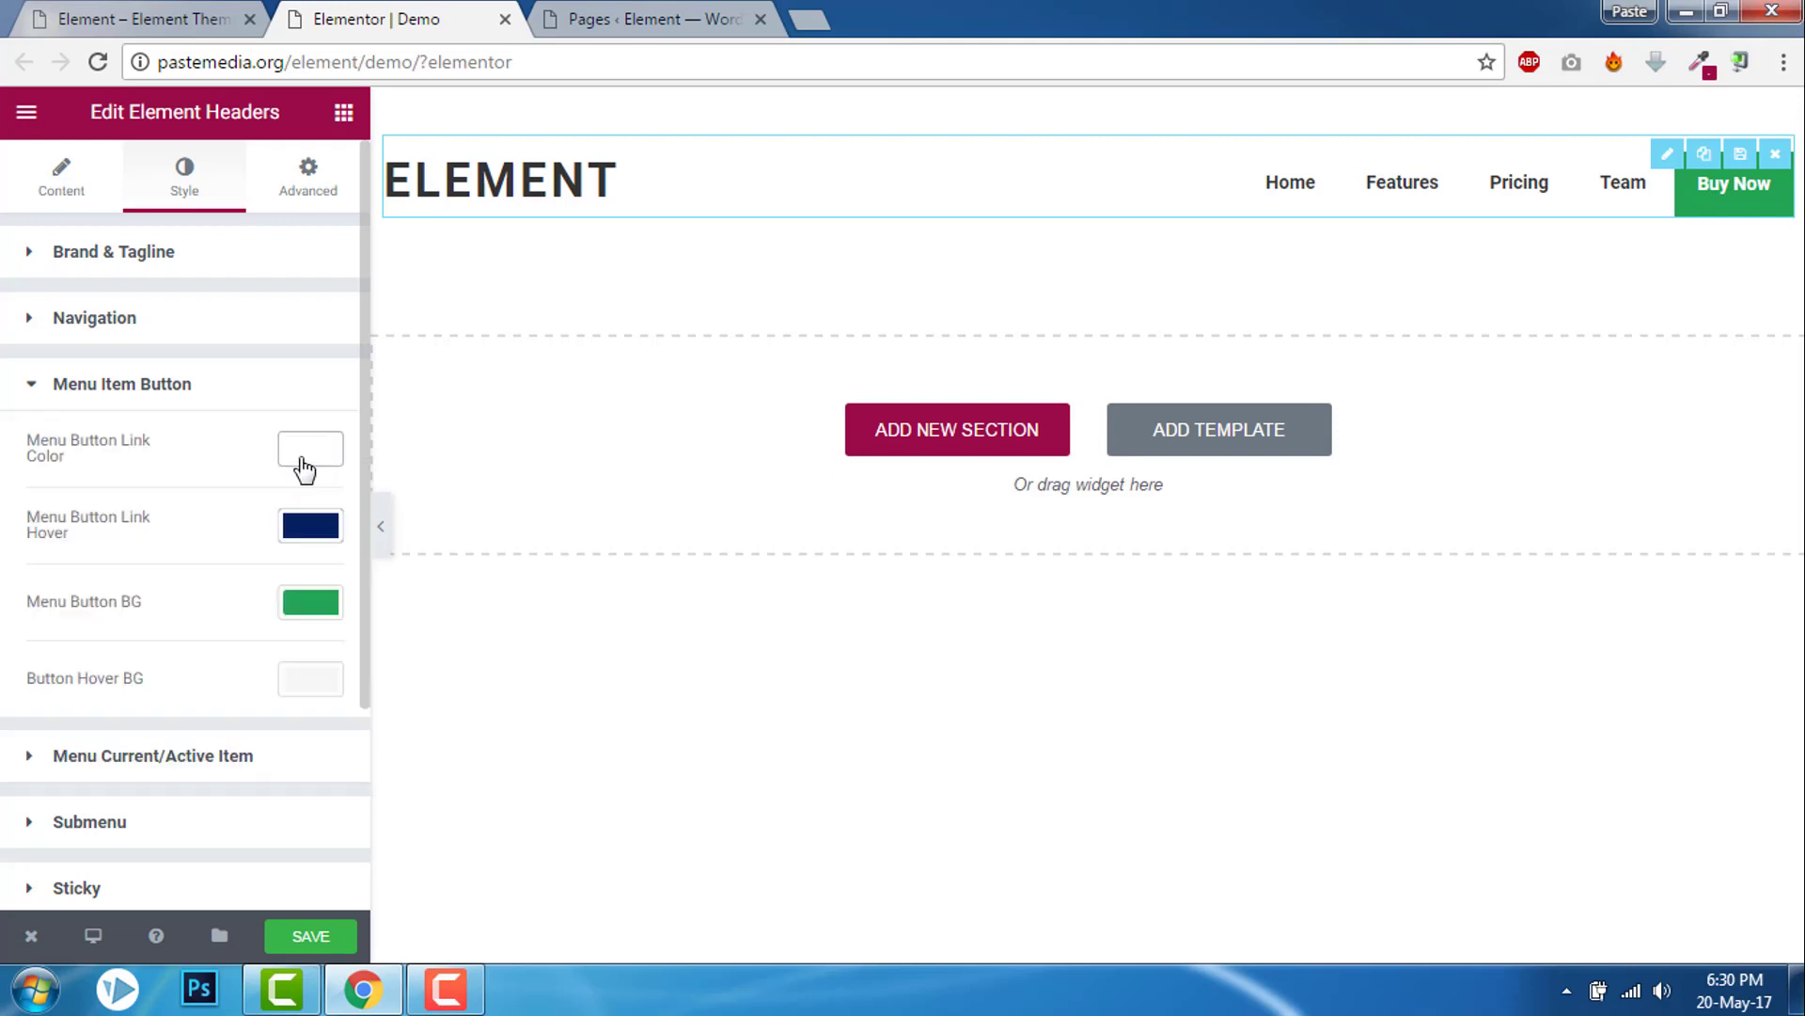
left_click(381, 524)
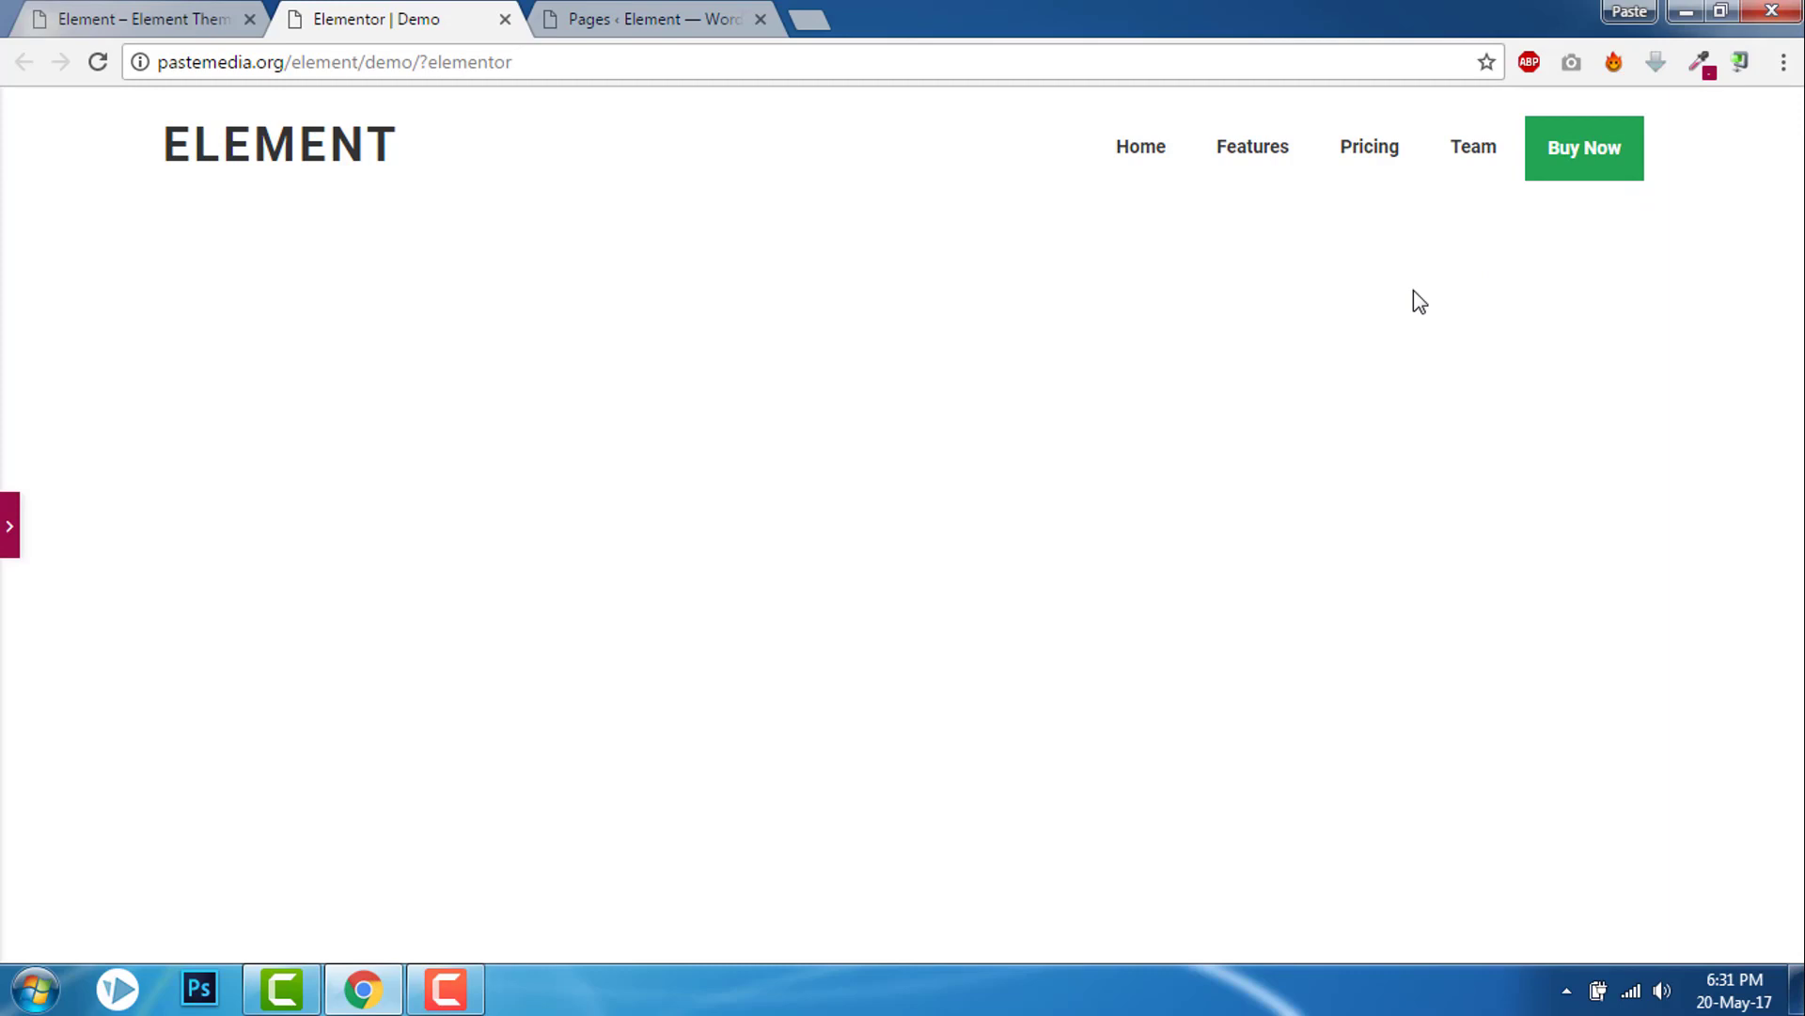
Give the Buy Now button a 10 px corner radius on all sides and preview it.
left_click(9, 534)
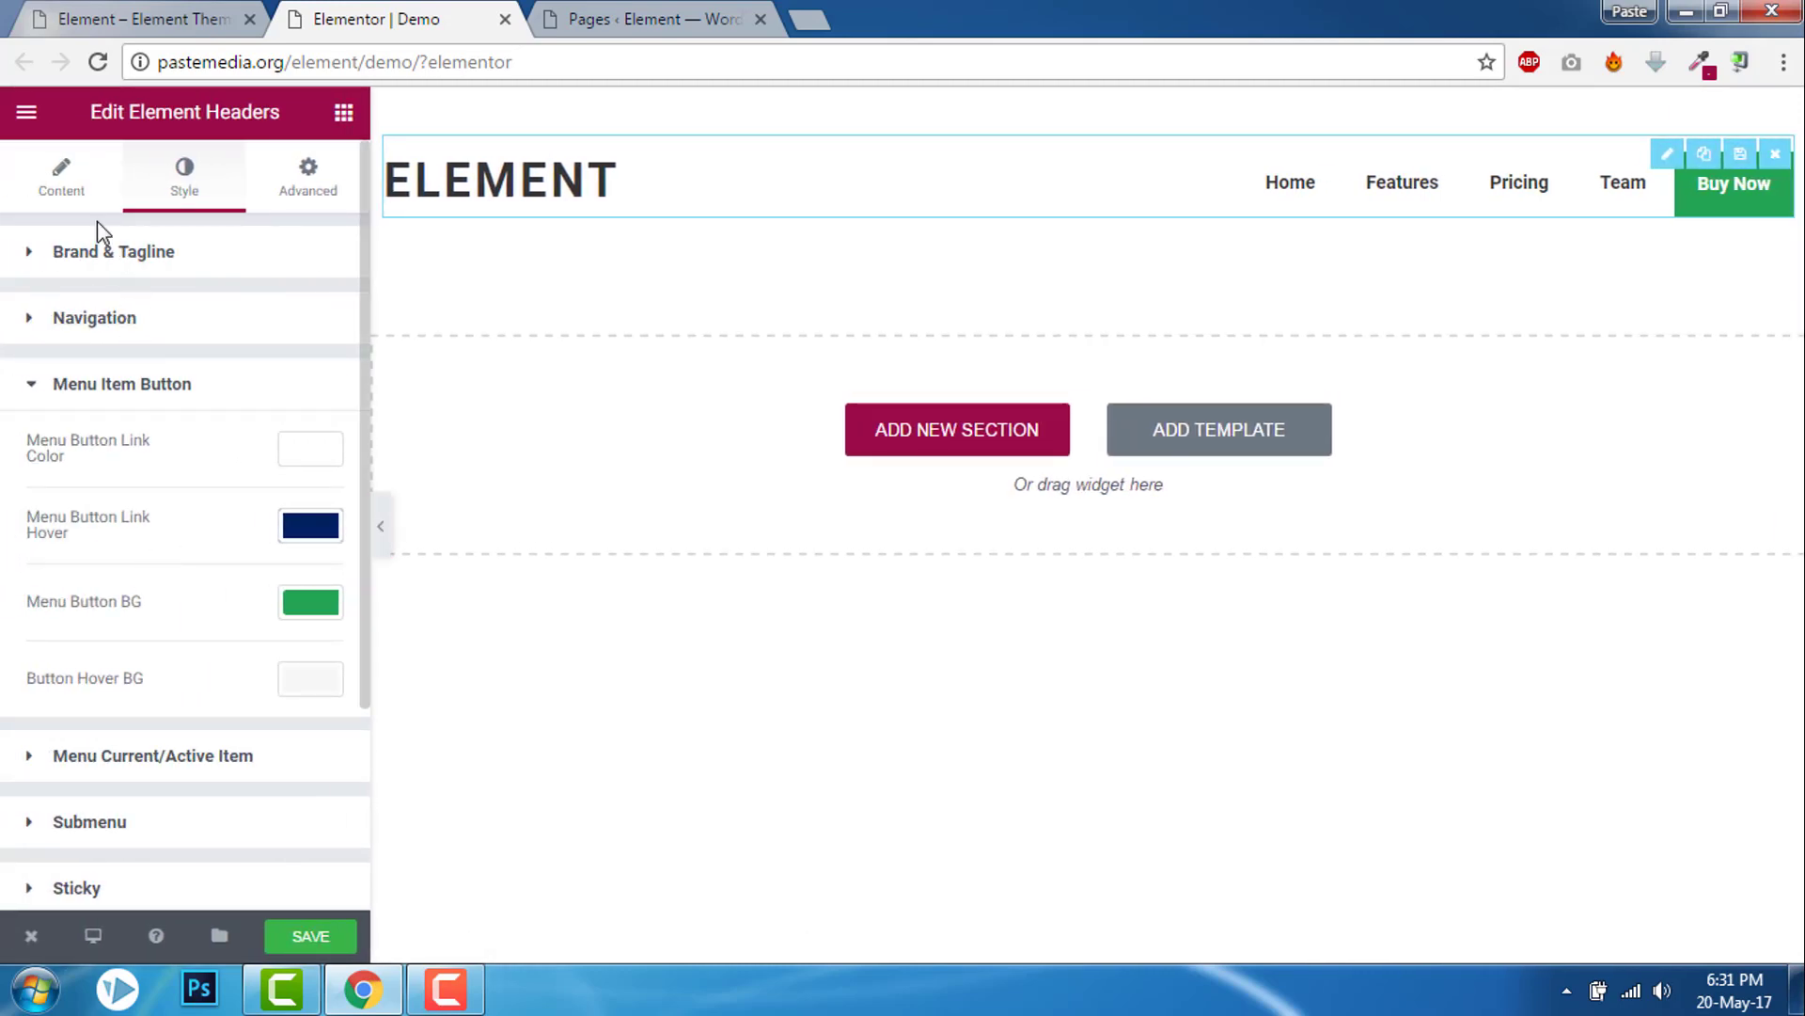
left_click(61, 183)
scroll(183, 424, "down", 5)
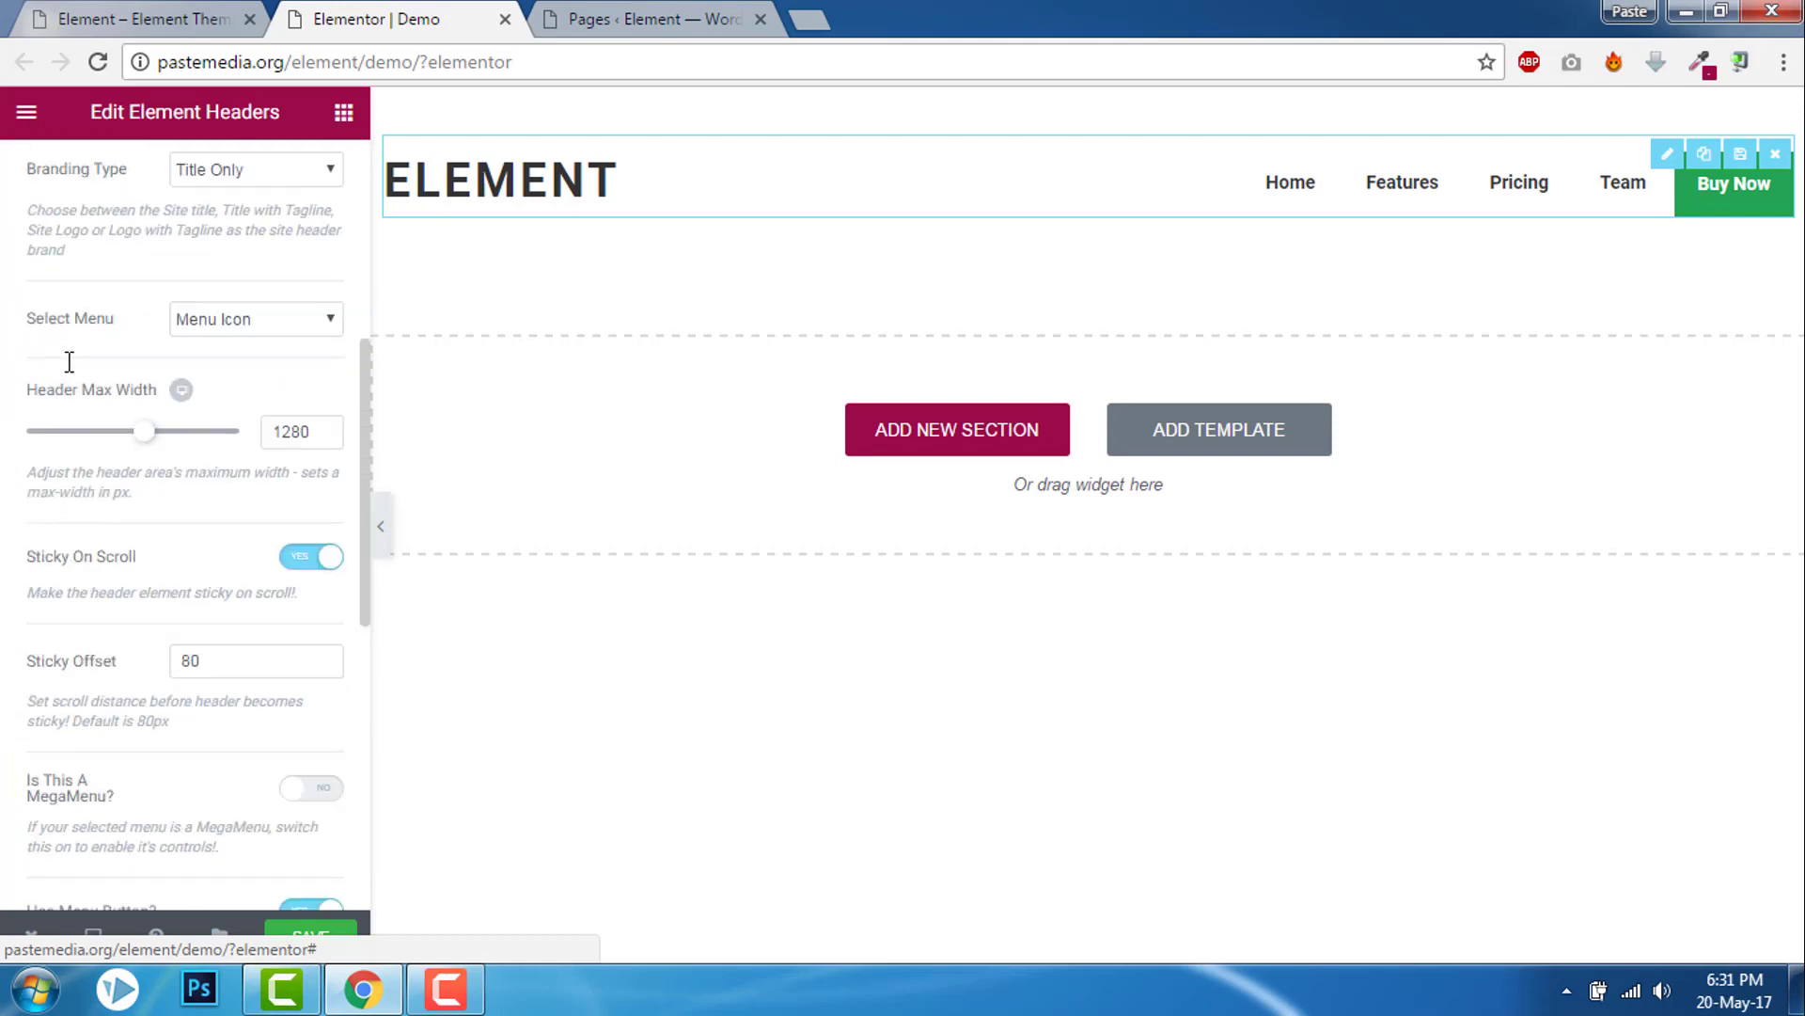
scroll(211, 458, "down", 5)
scroll(211, 458, "down", 4)
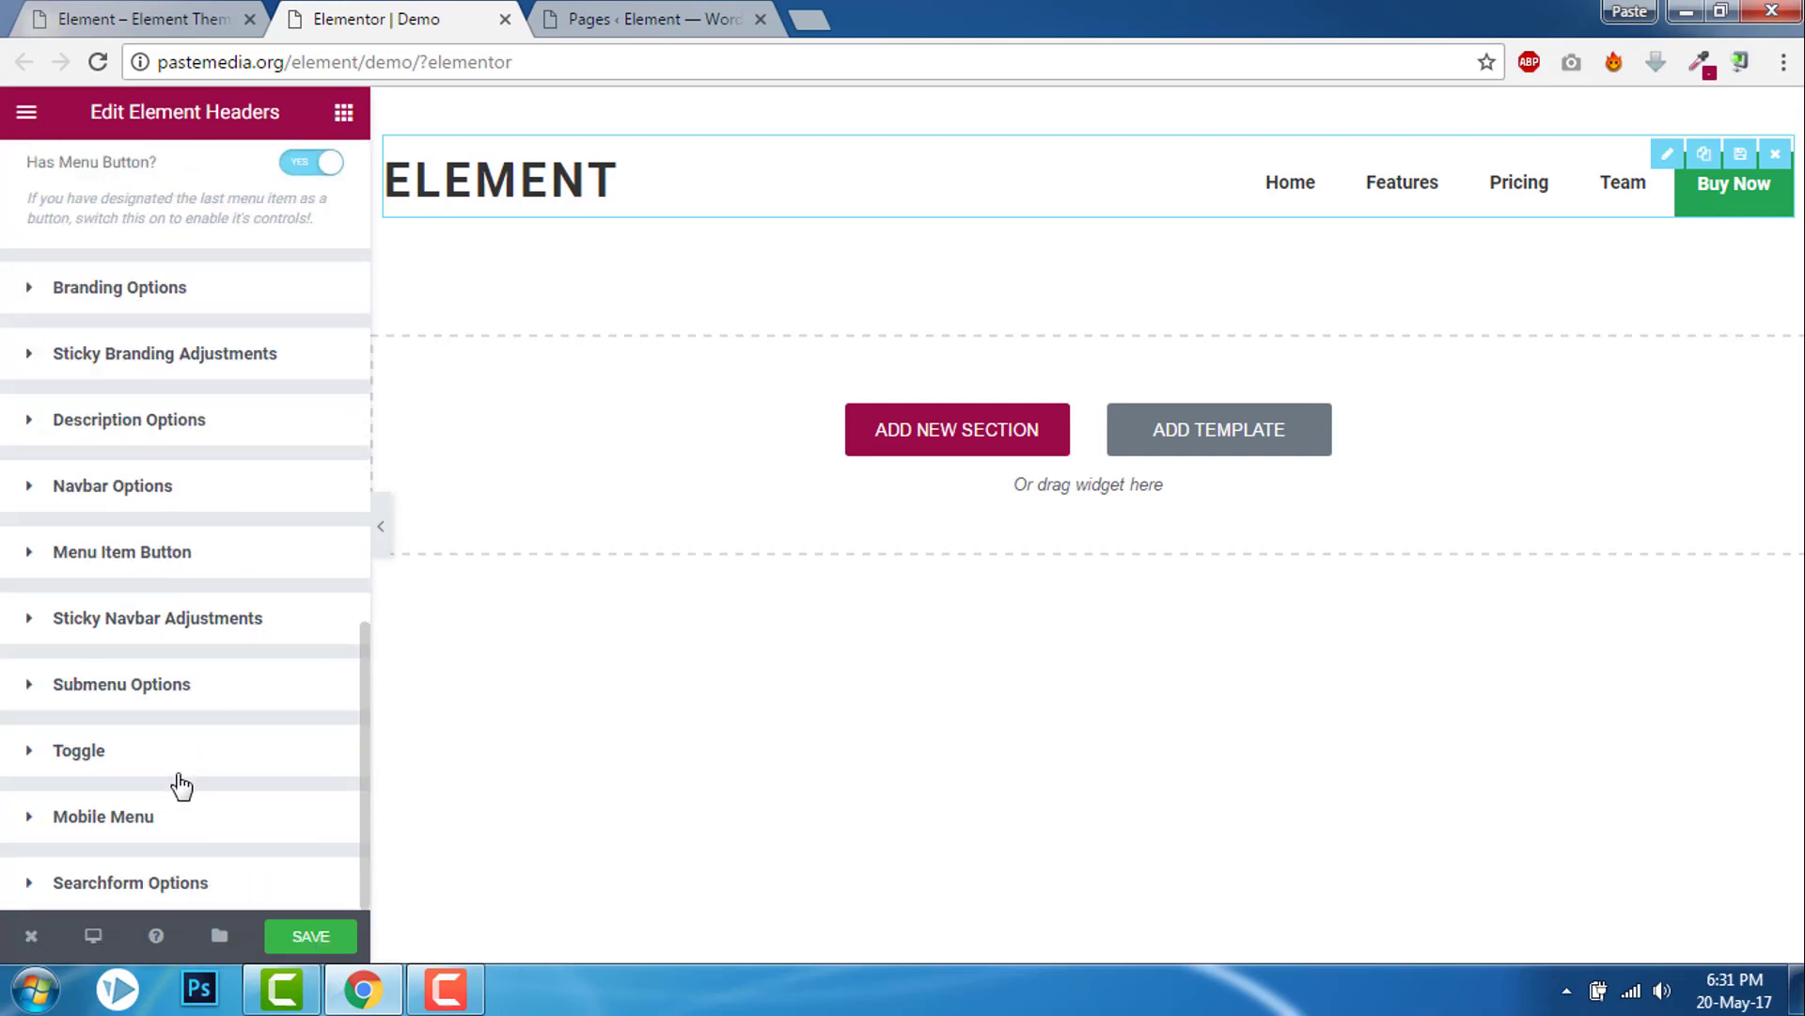
left_click(171, 551)
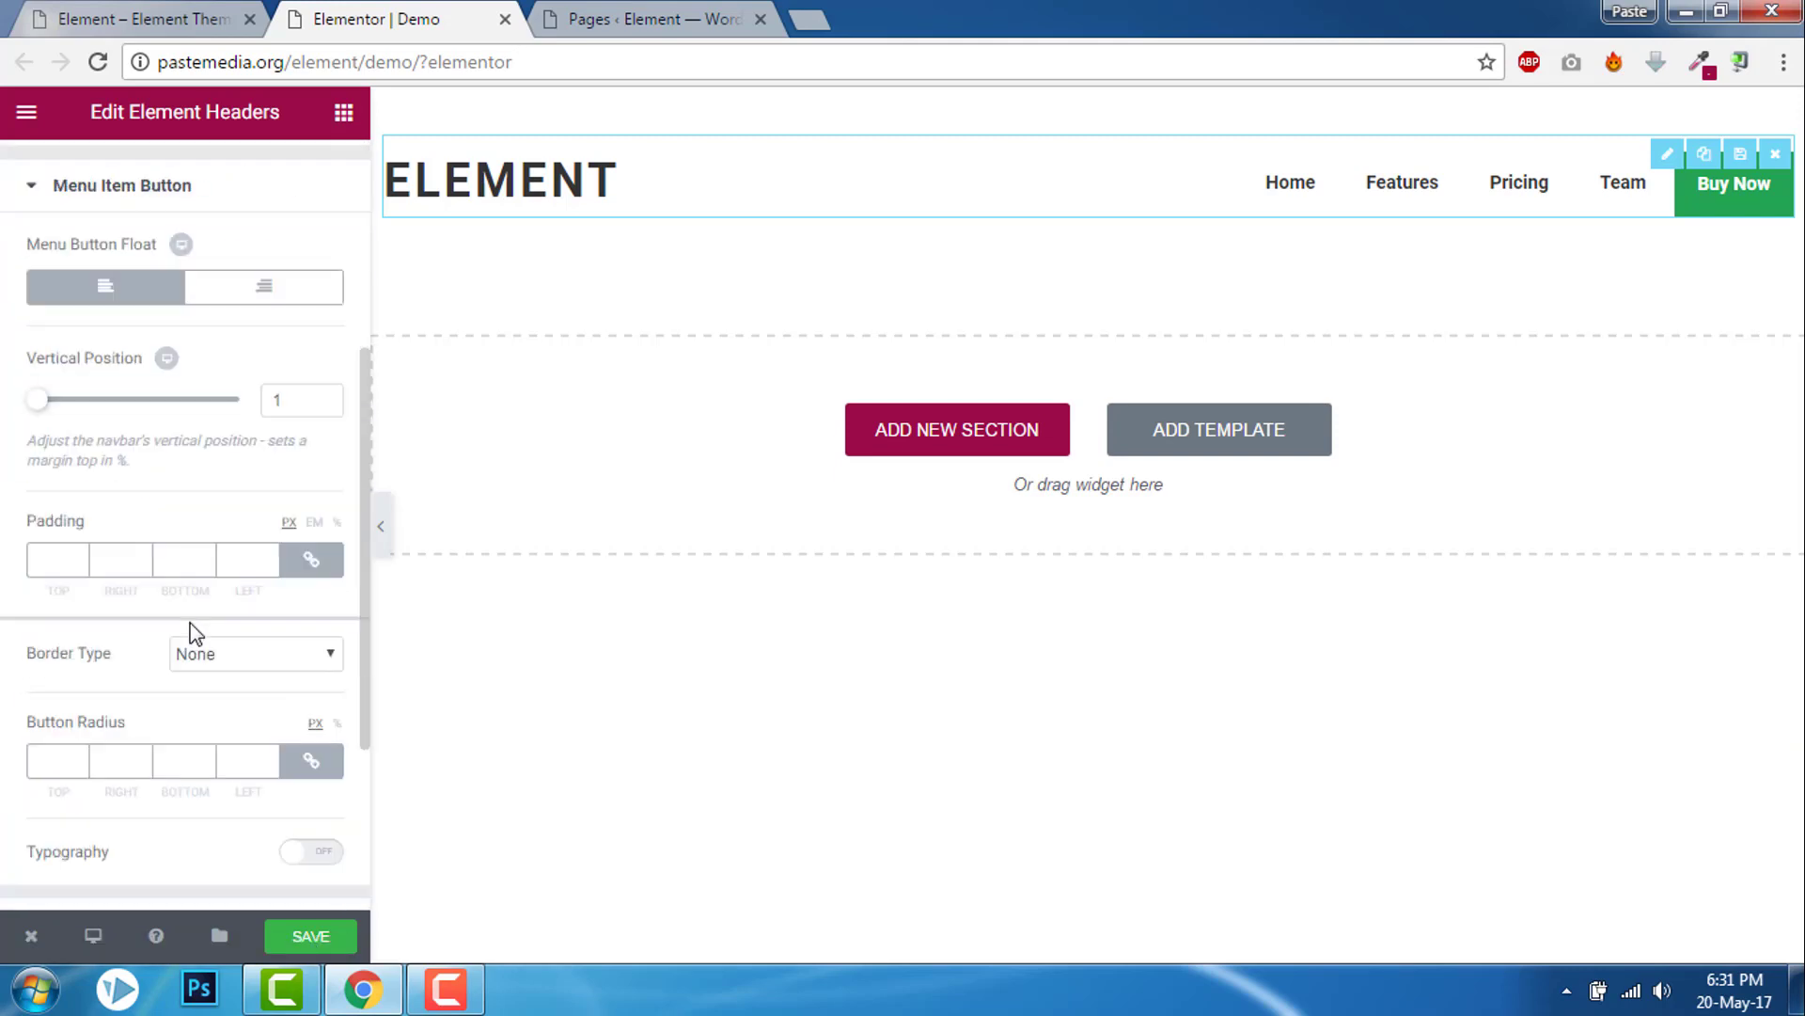
left_click(177, 760)
type("0")
left_click(379, 526)
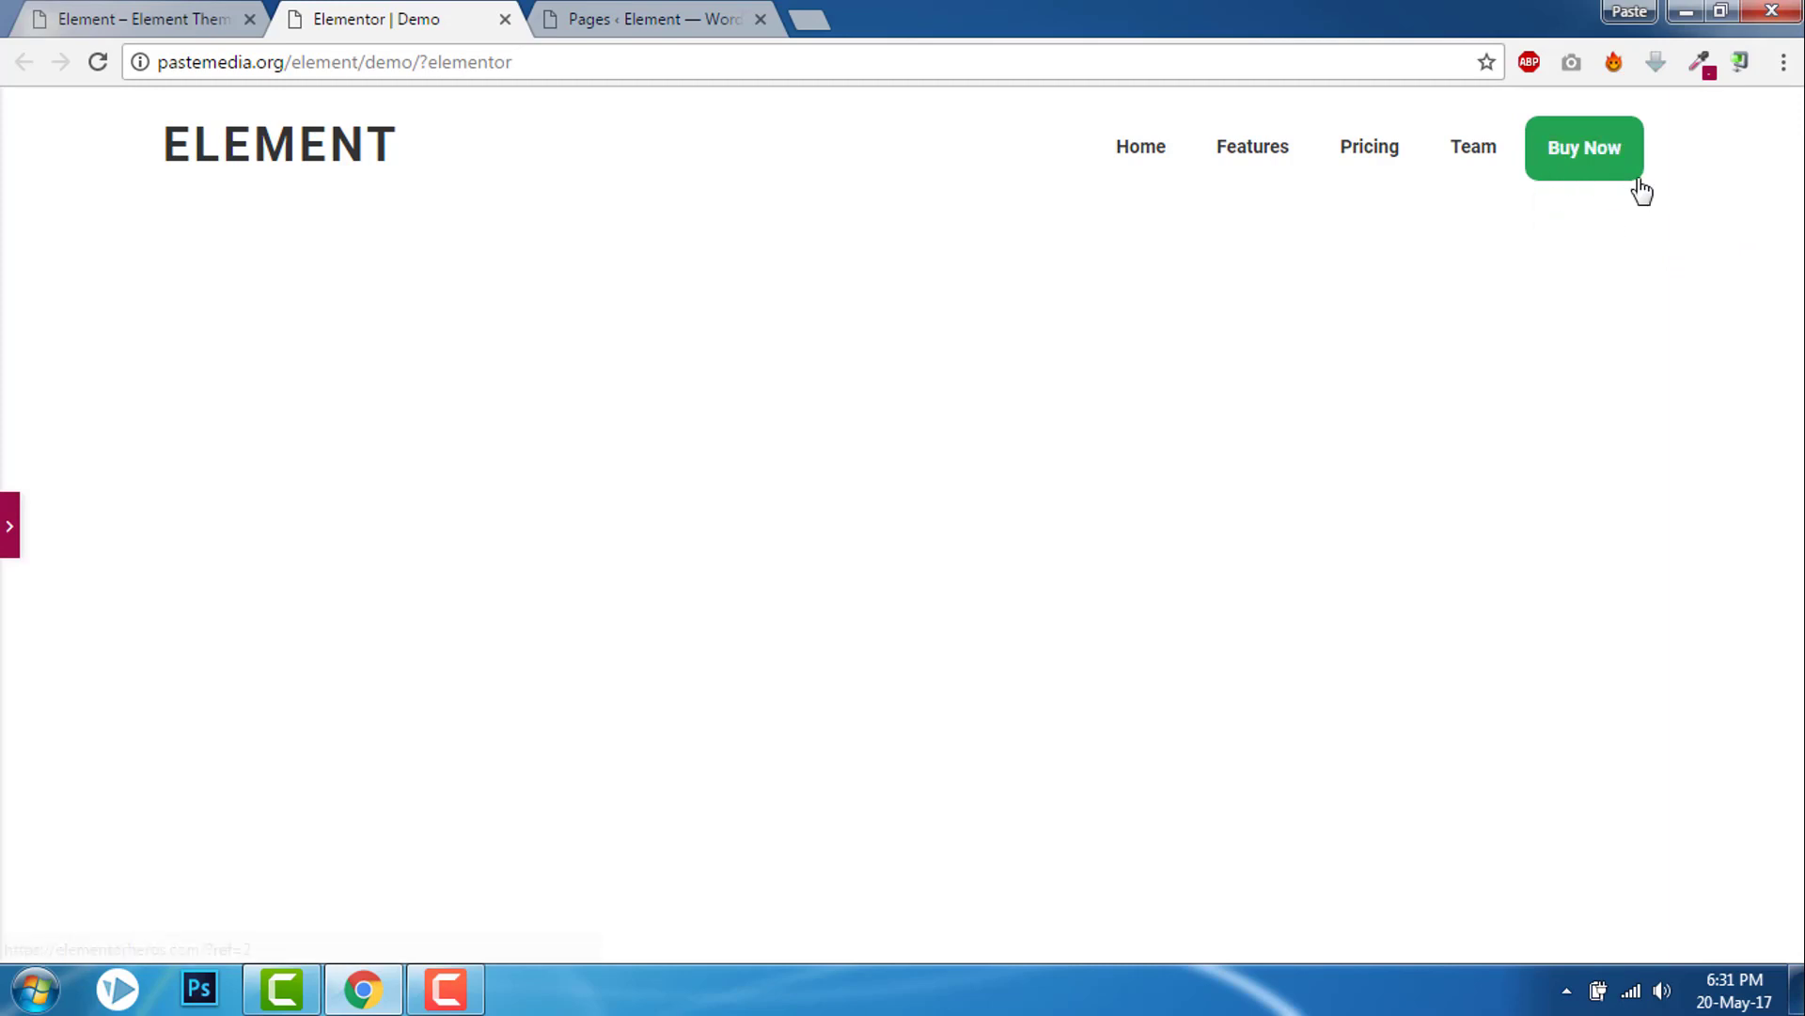
Preview the demo header full-width and compare it with the live homepage header.
left_click(9, 524)
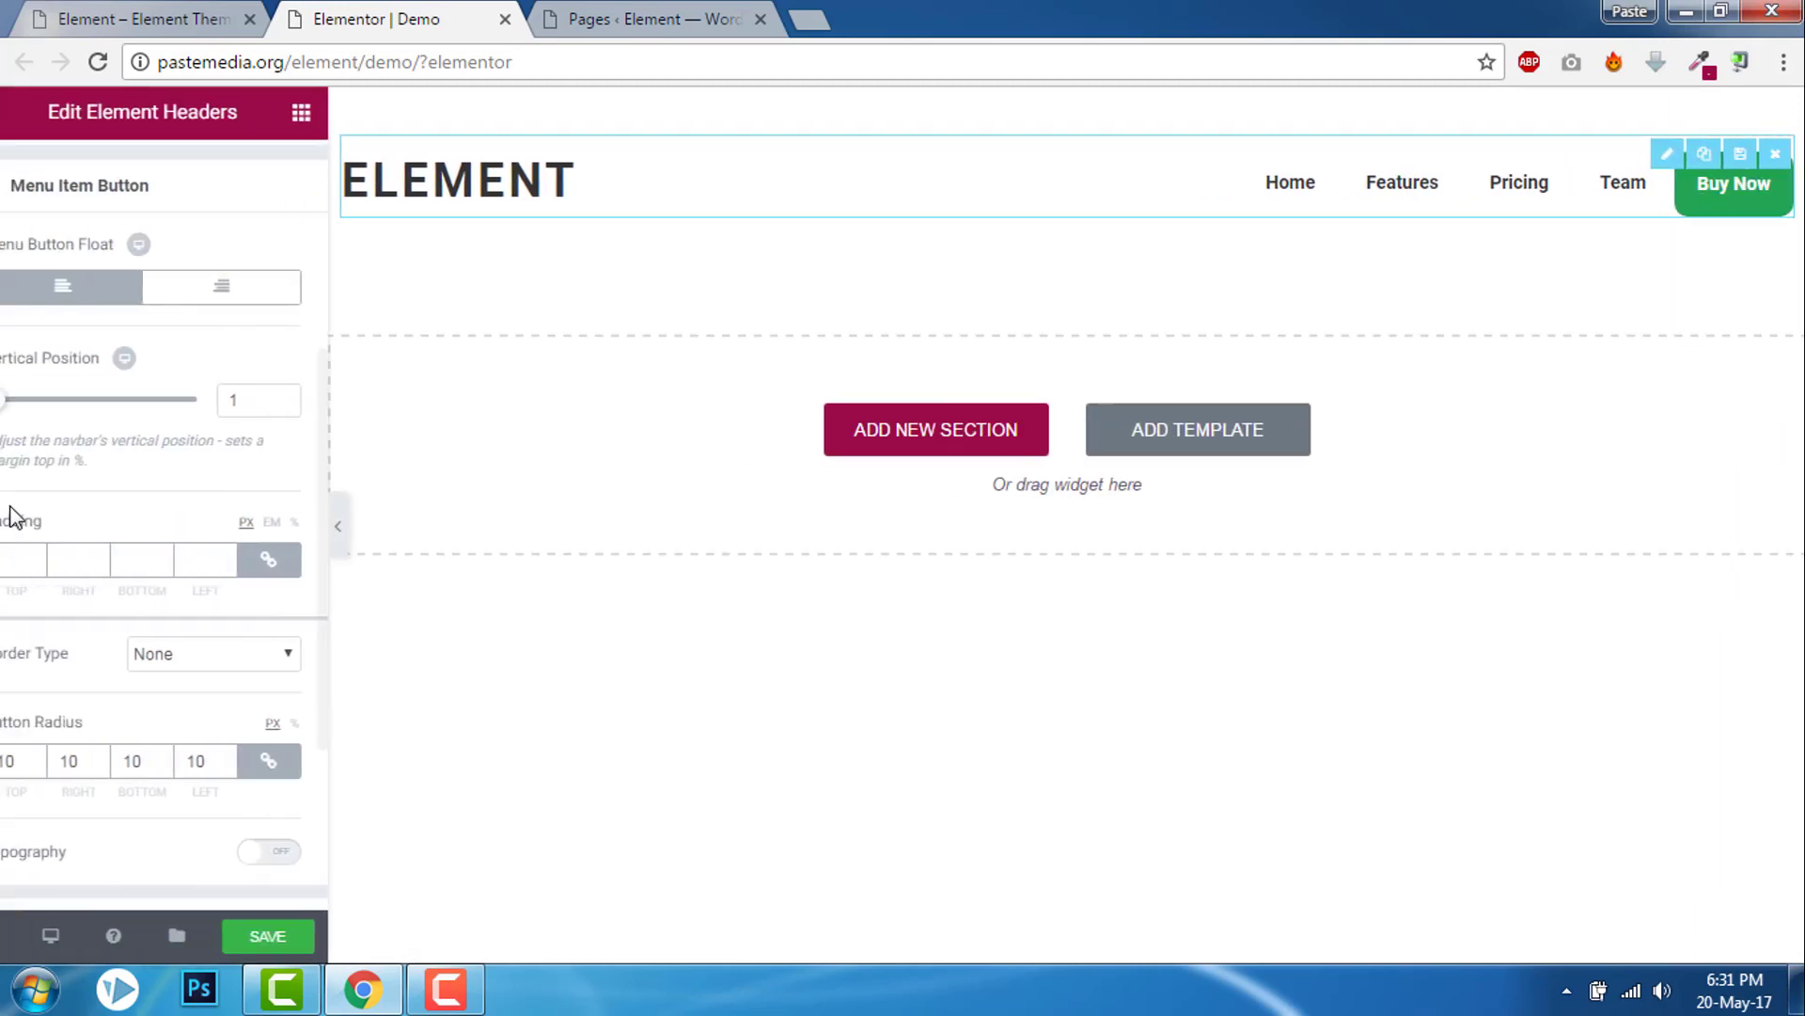
left_click(381, 525)
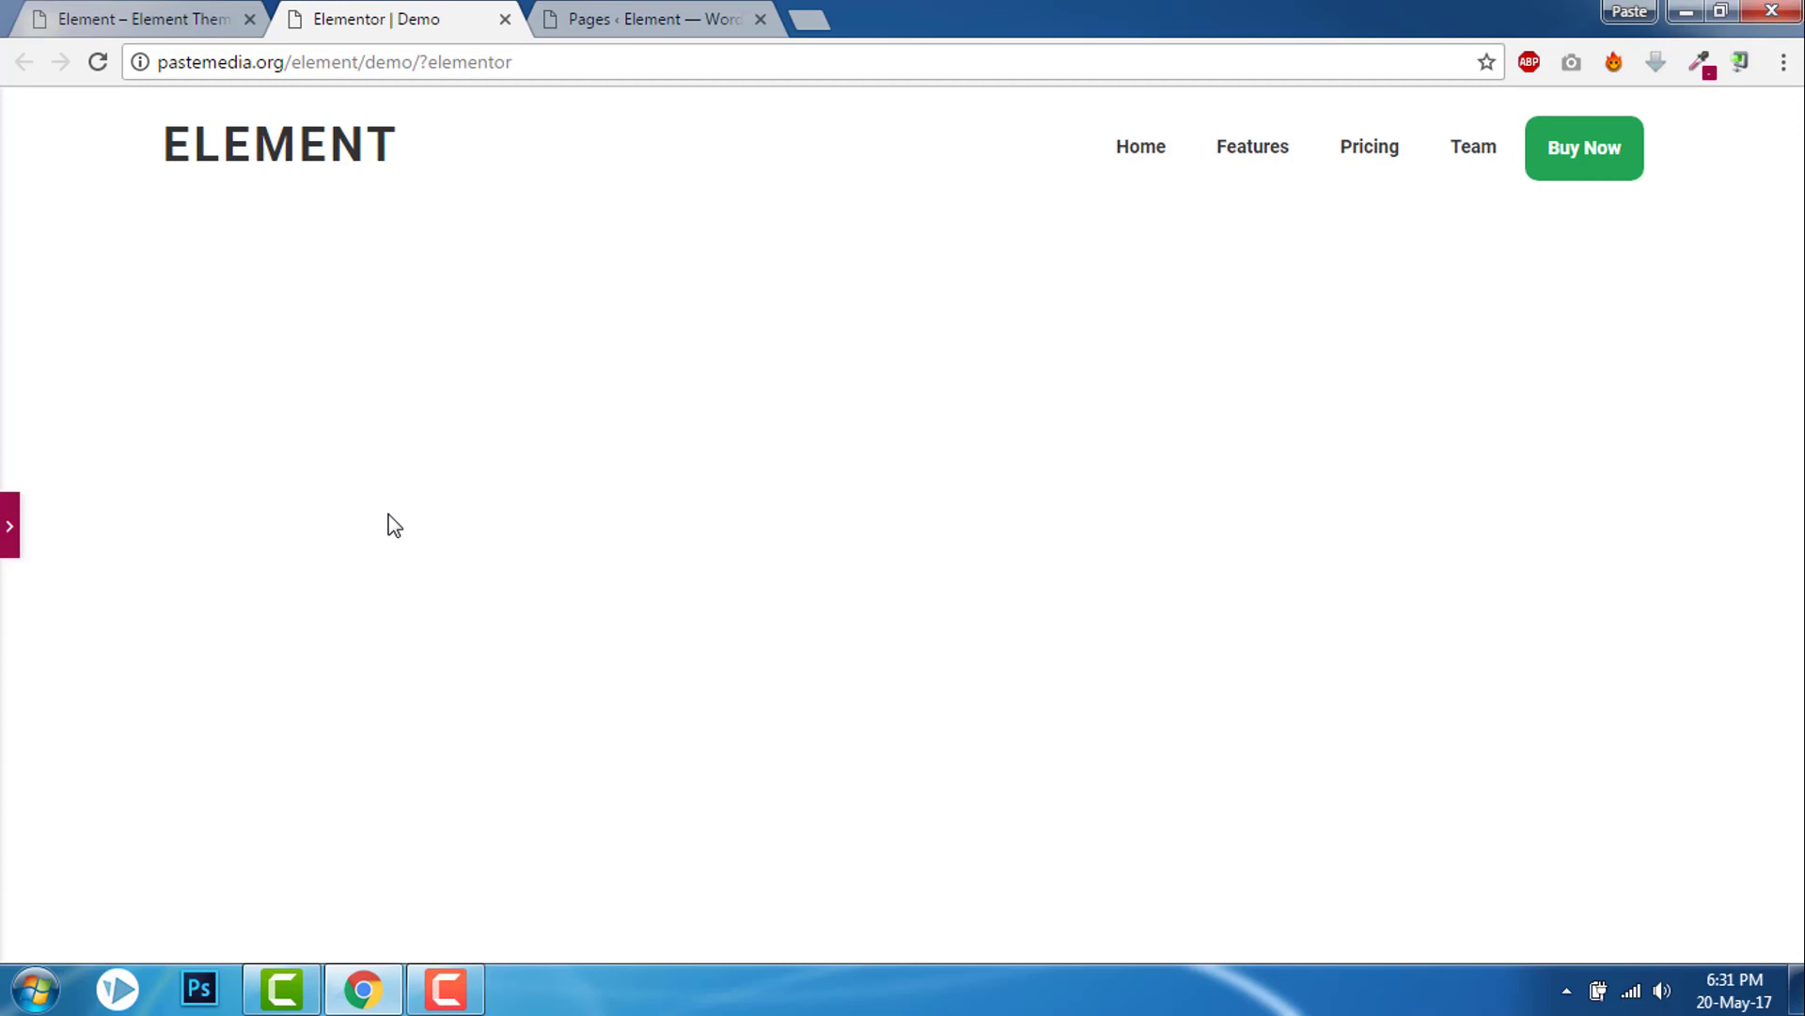
left_click(691, 15)
mouse_move(119, 109)
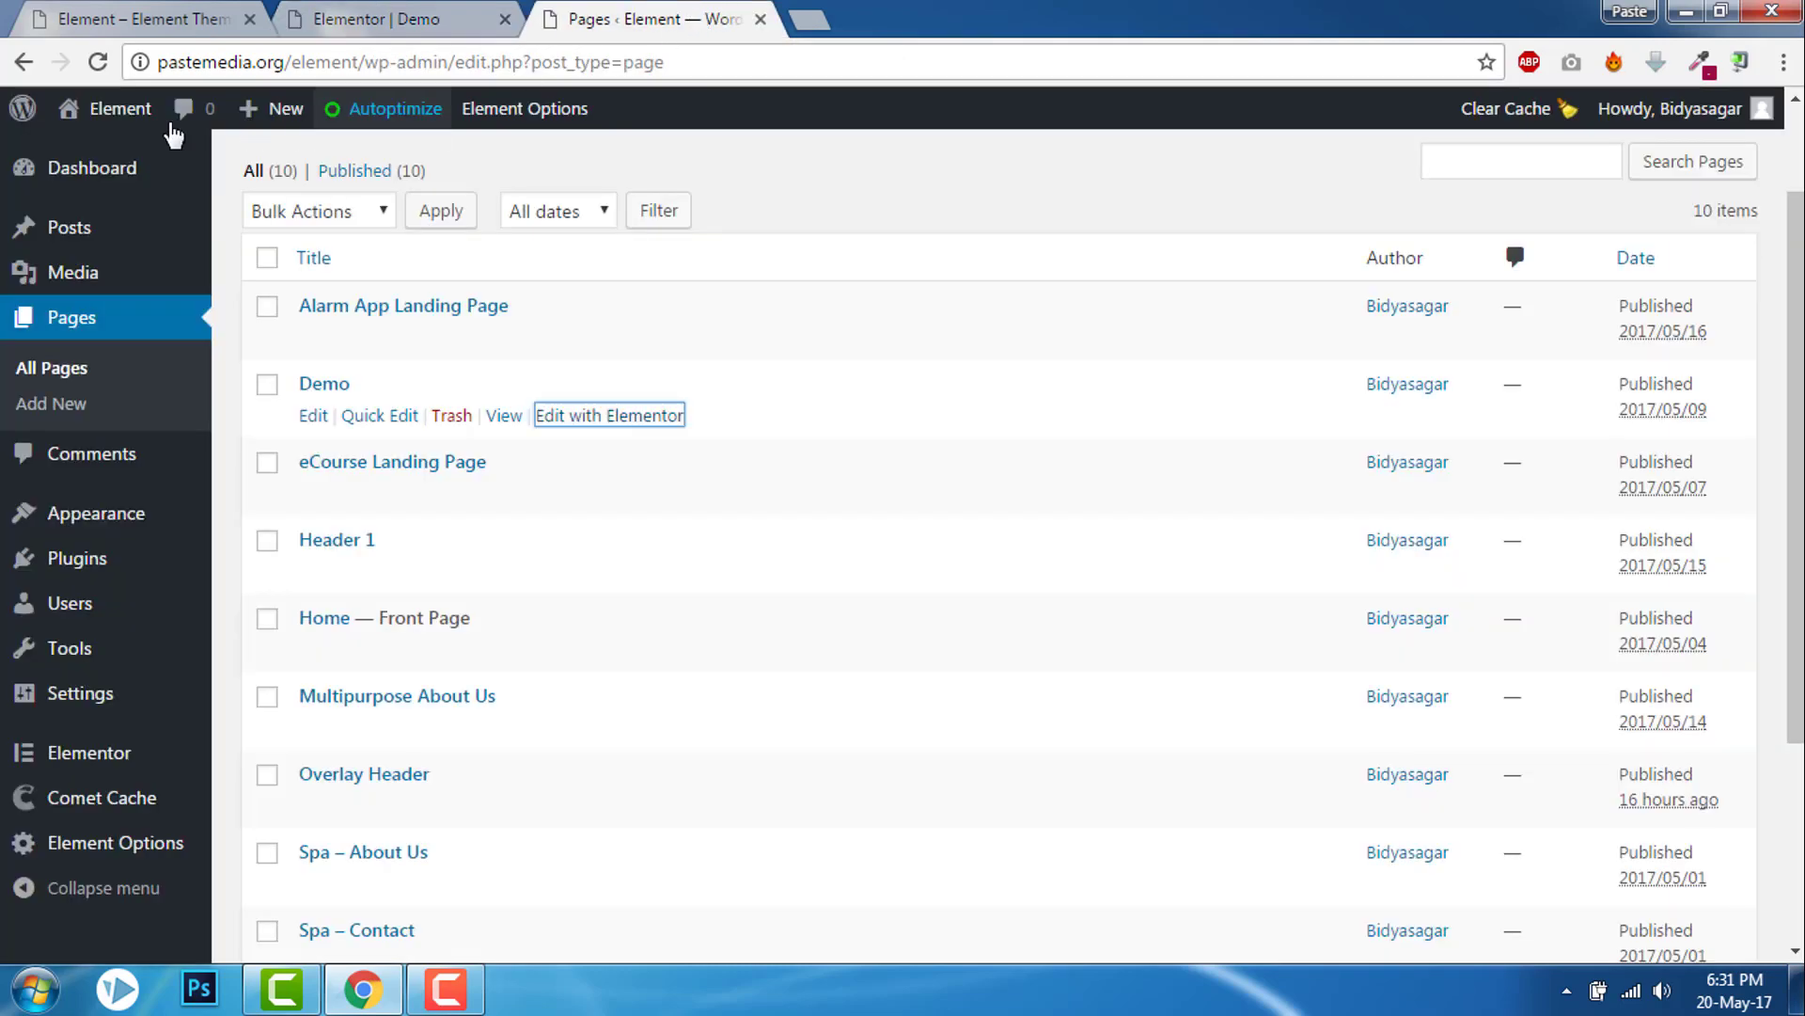
left_click(99, 110)
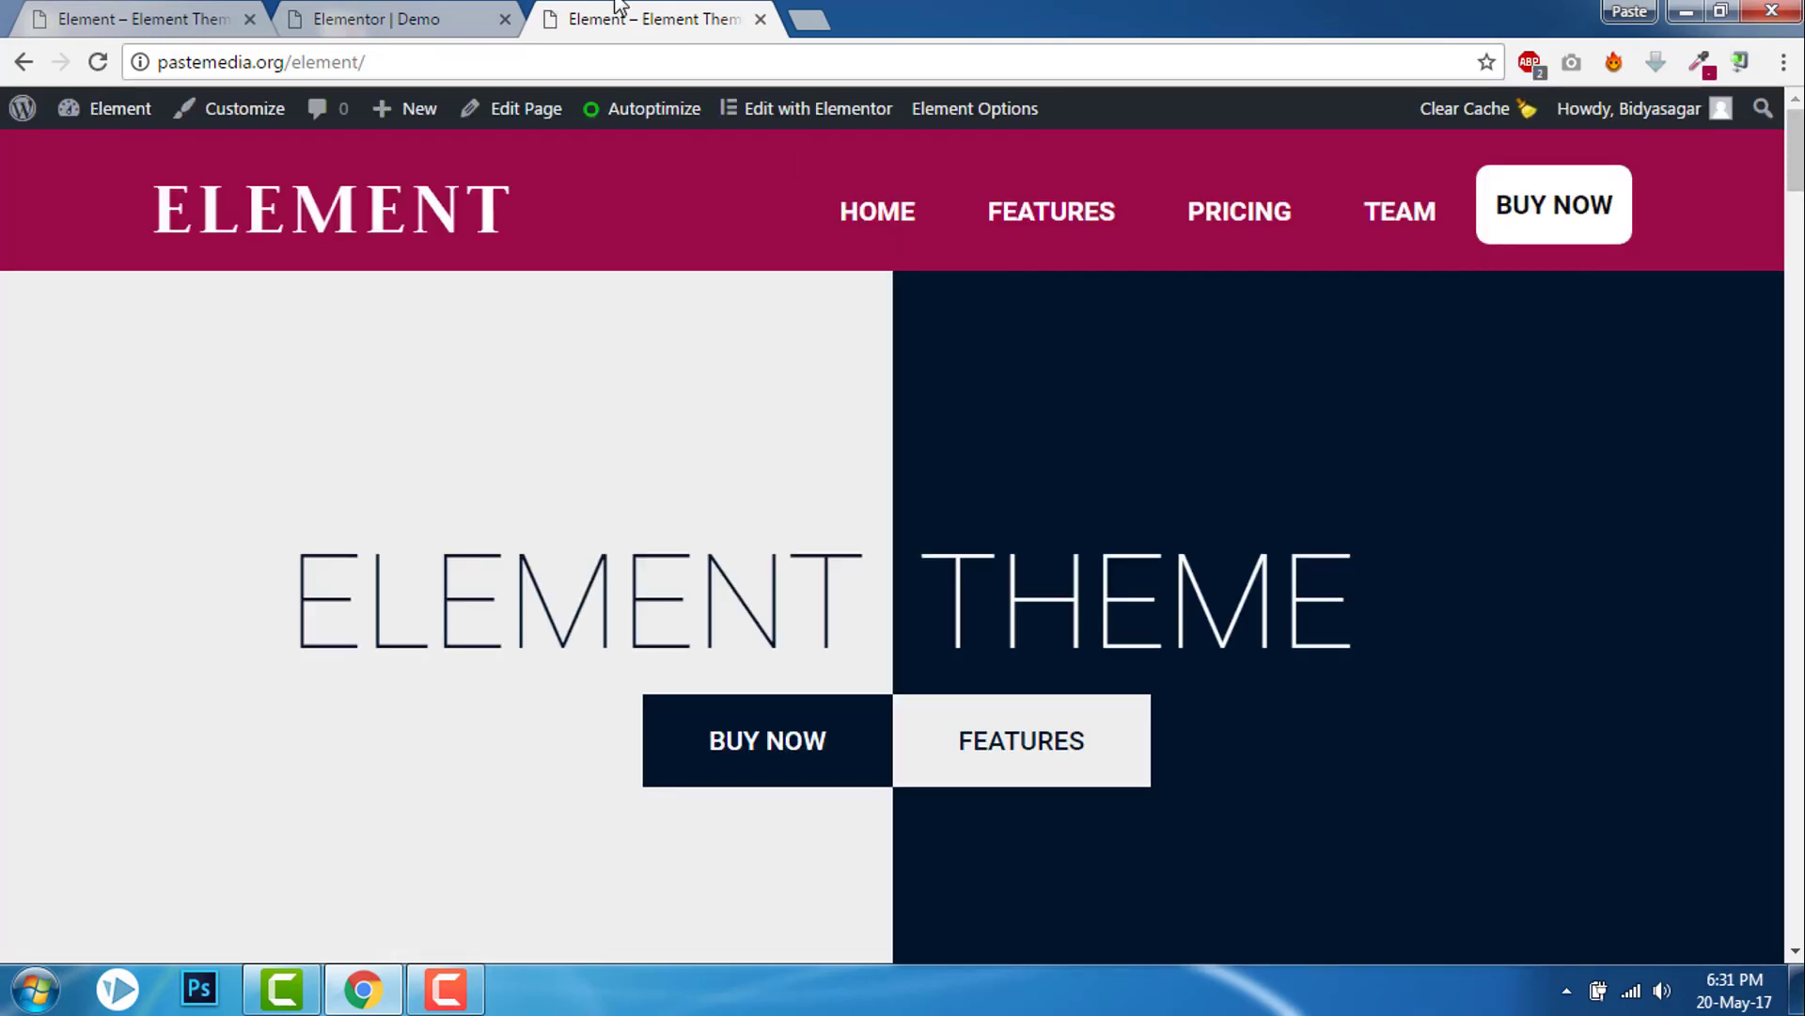
left_click(395, 17)
left_click(648, 19)
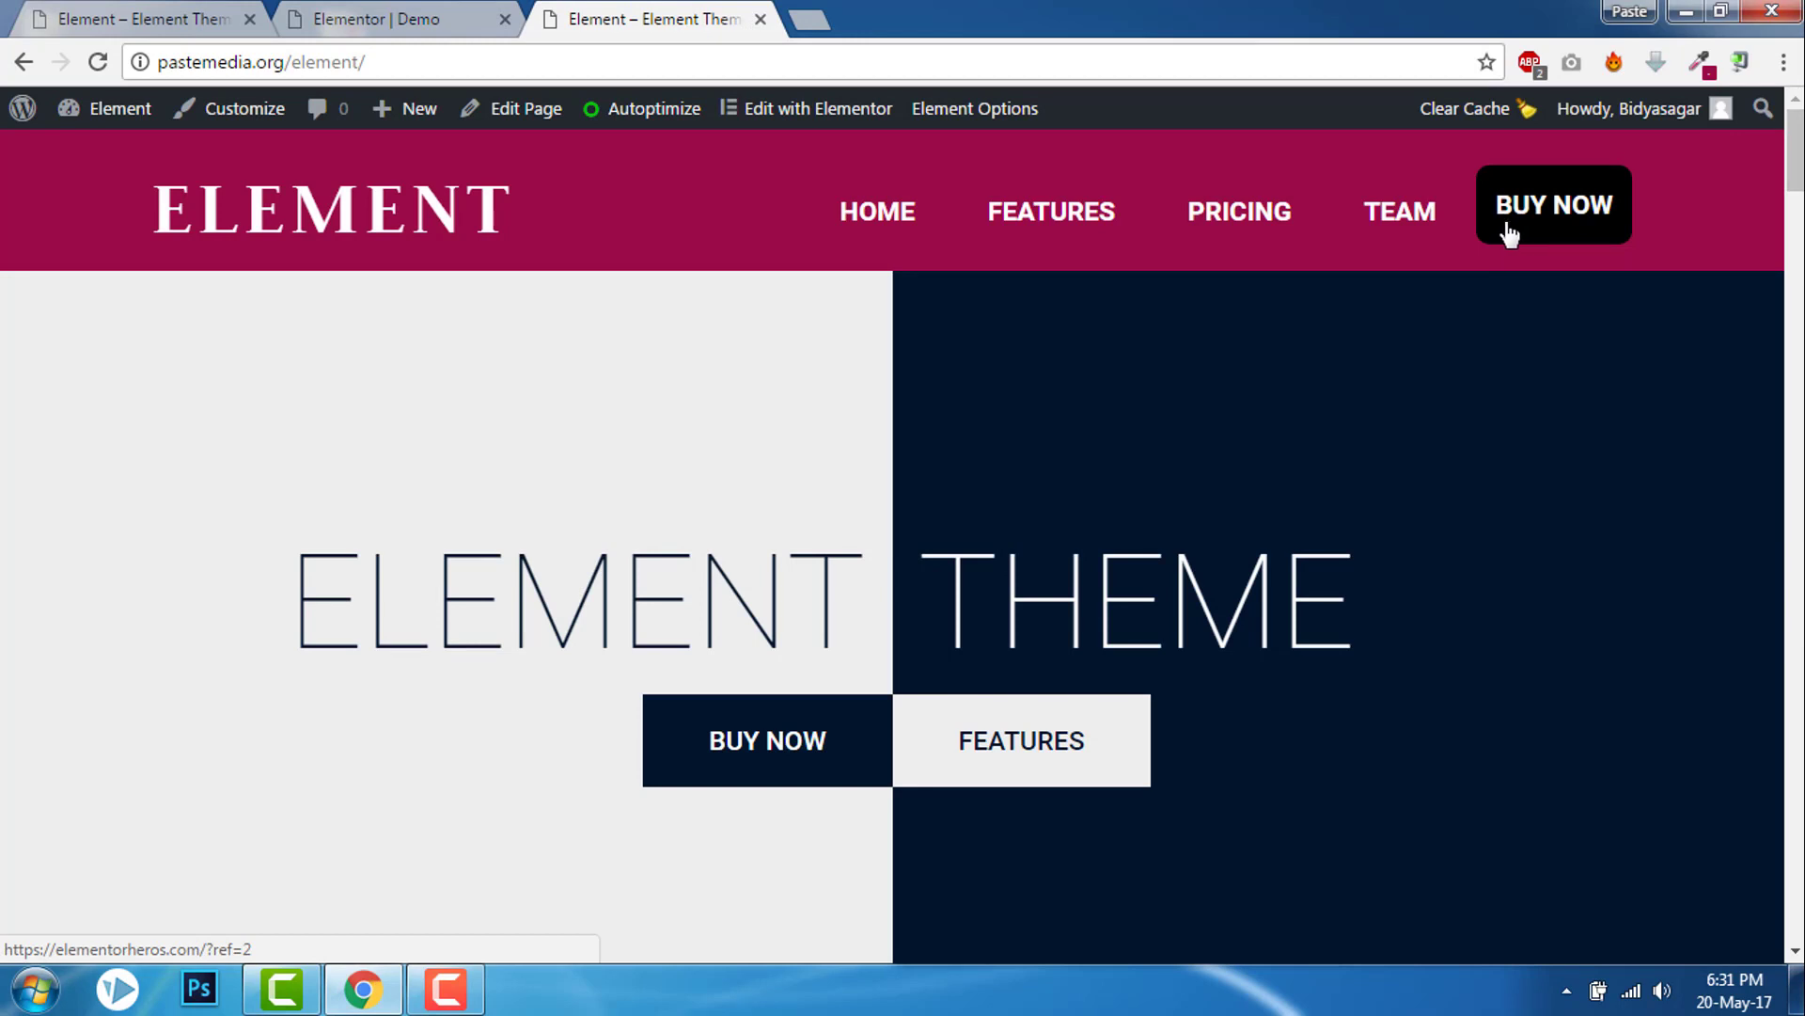
left_click(407, 19)
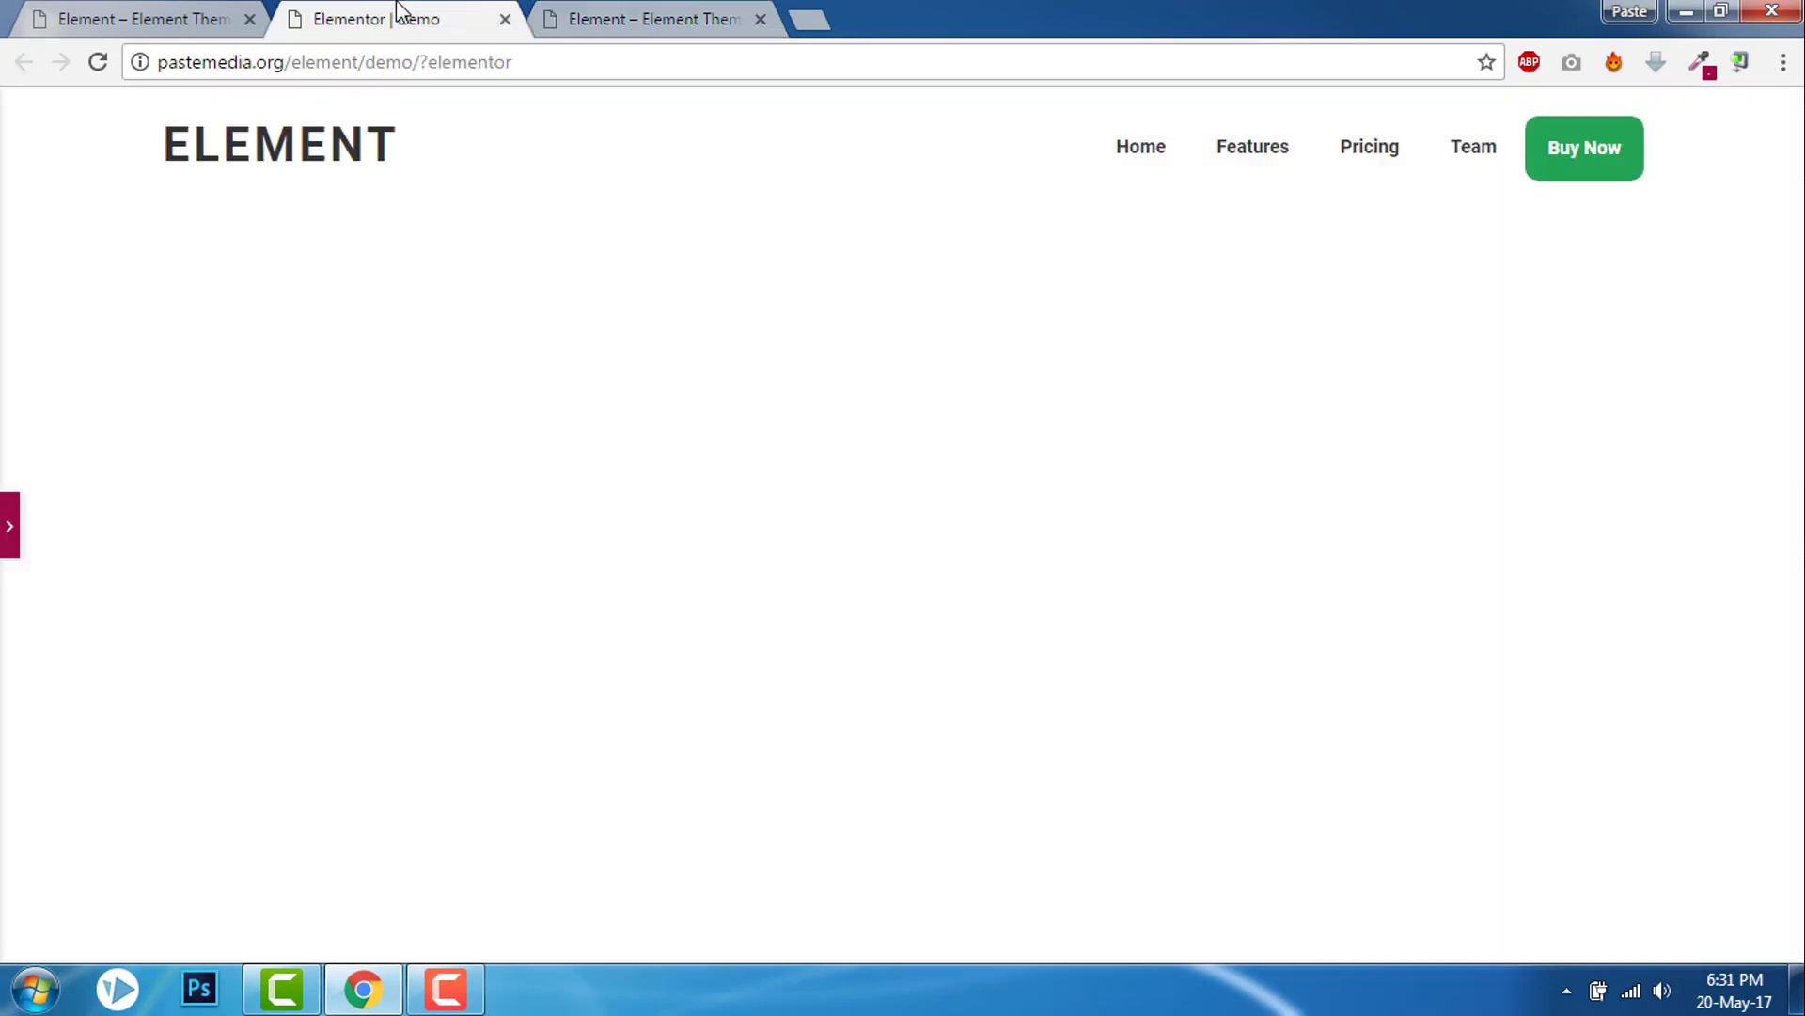
left_click(691, 18)
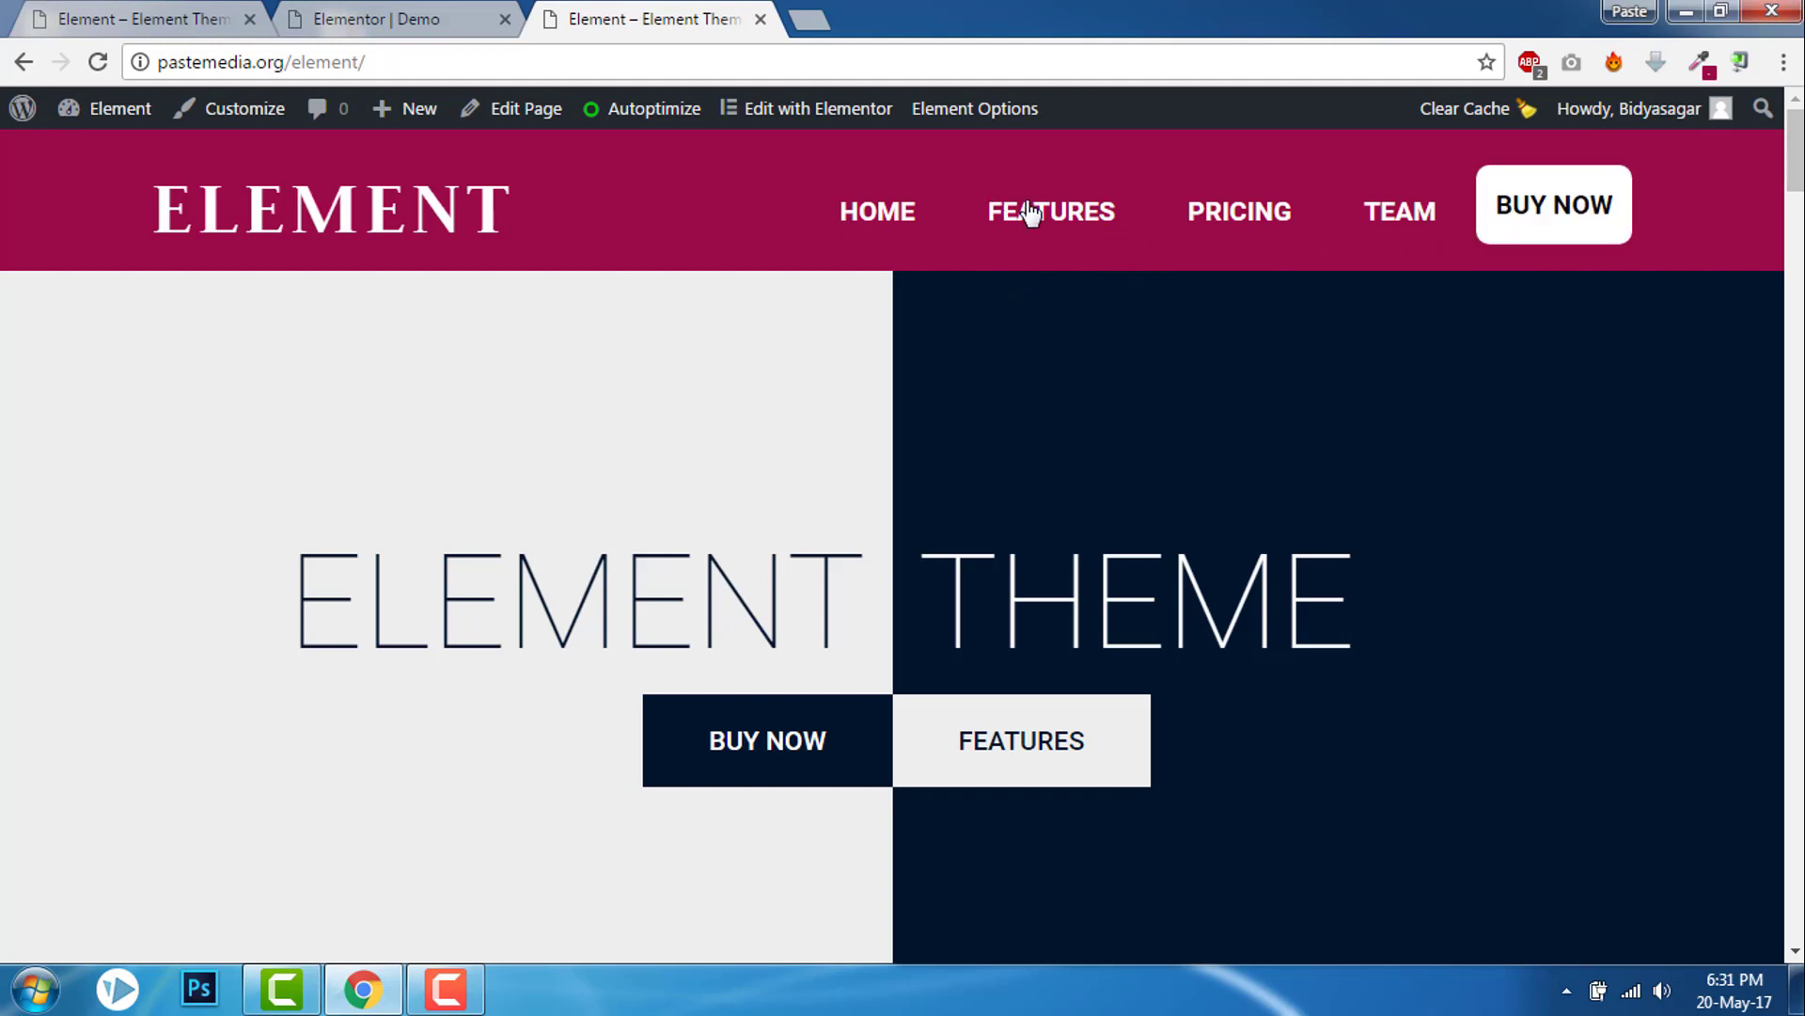
left_click(375, 18)
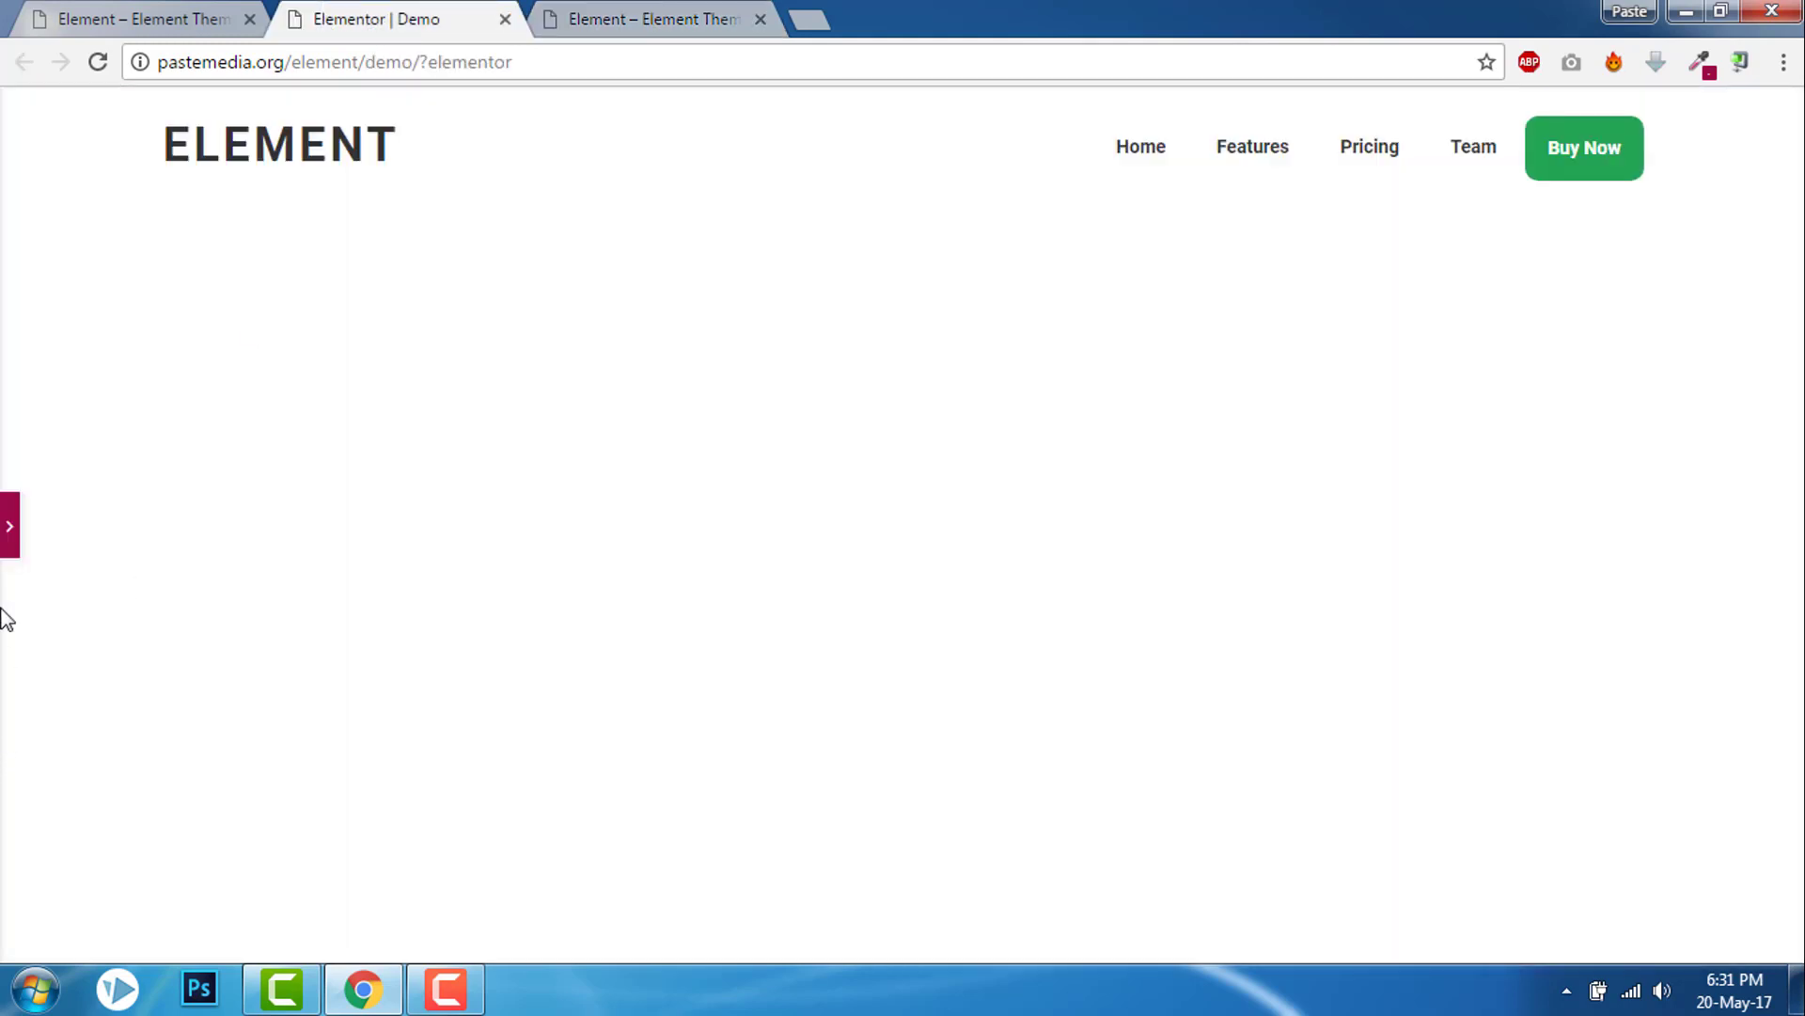
Set the header's navbar typography to 20 px size with uppercase text transform.
left_click(9, 525)
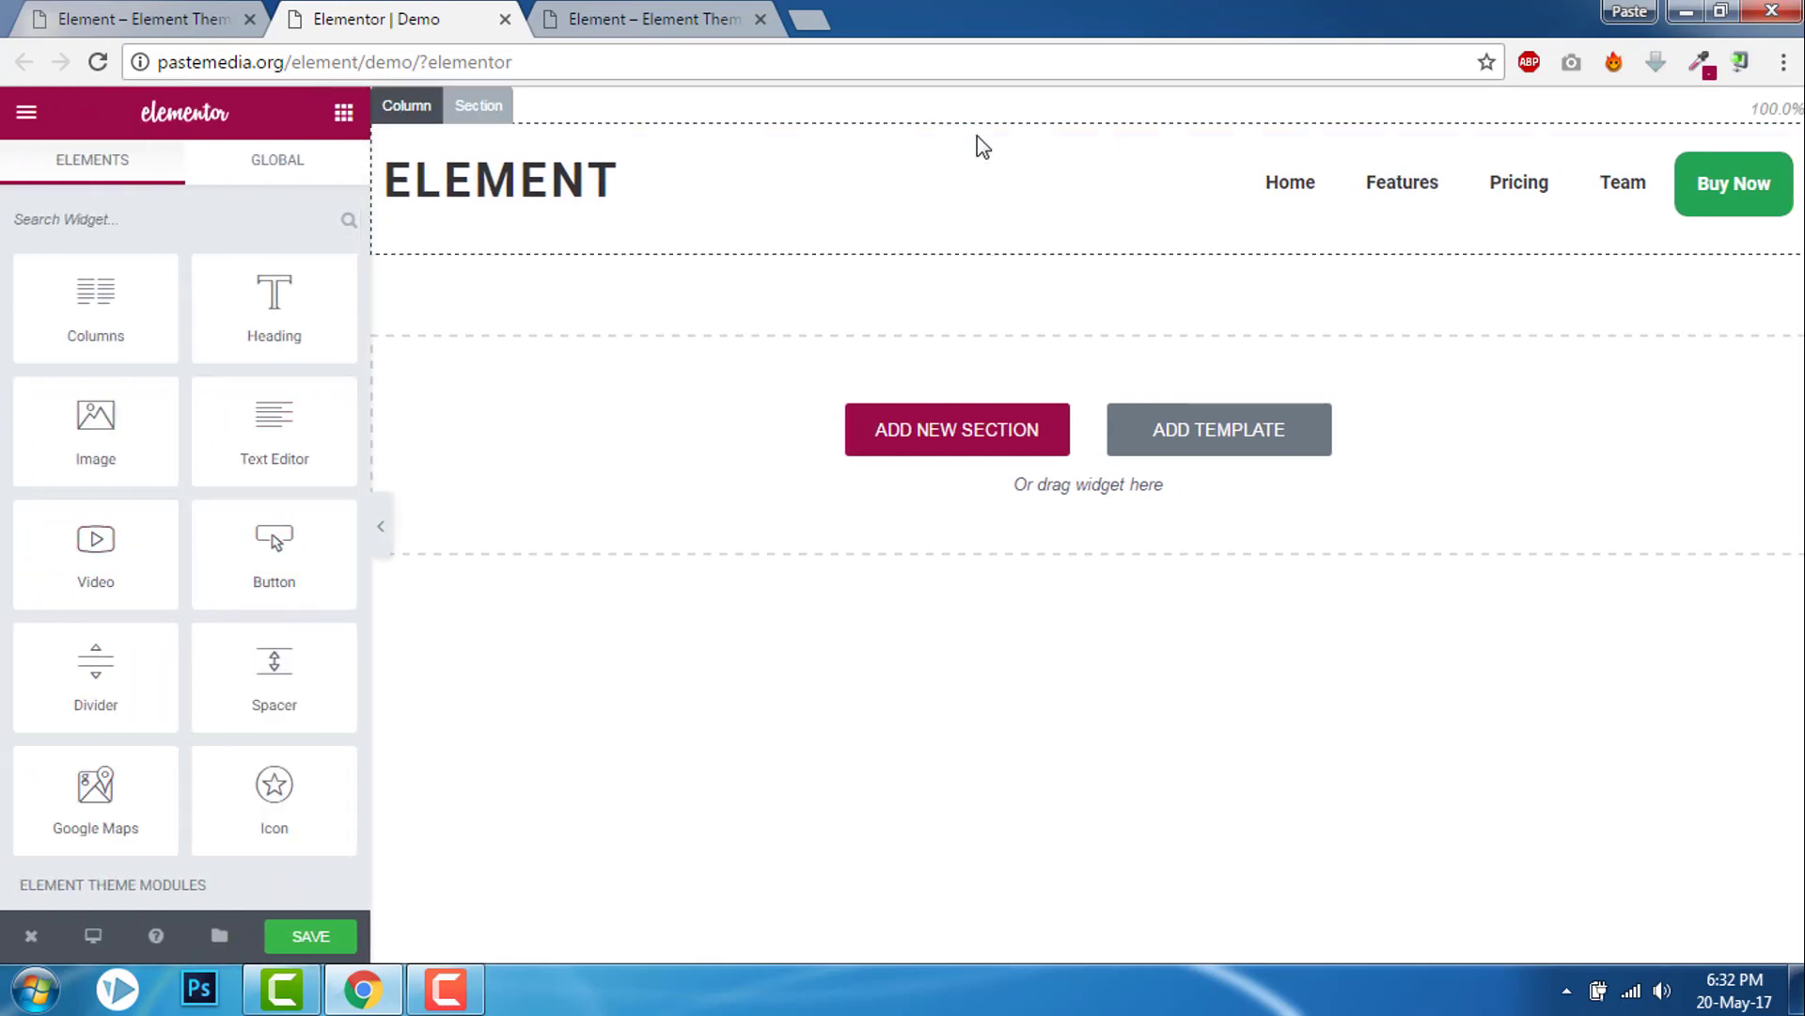
left_click(974, 183)
scroll(113, 564, "down", 5)
scroll(153, 583, "down", 5)
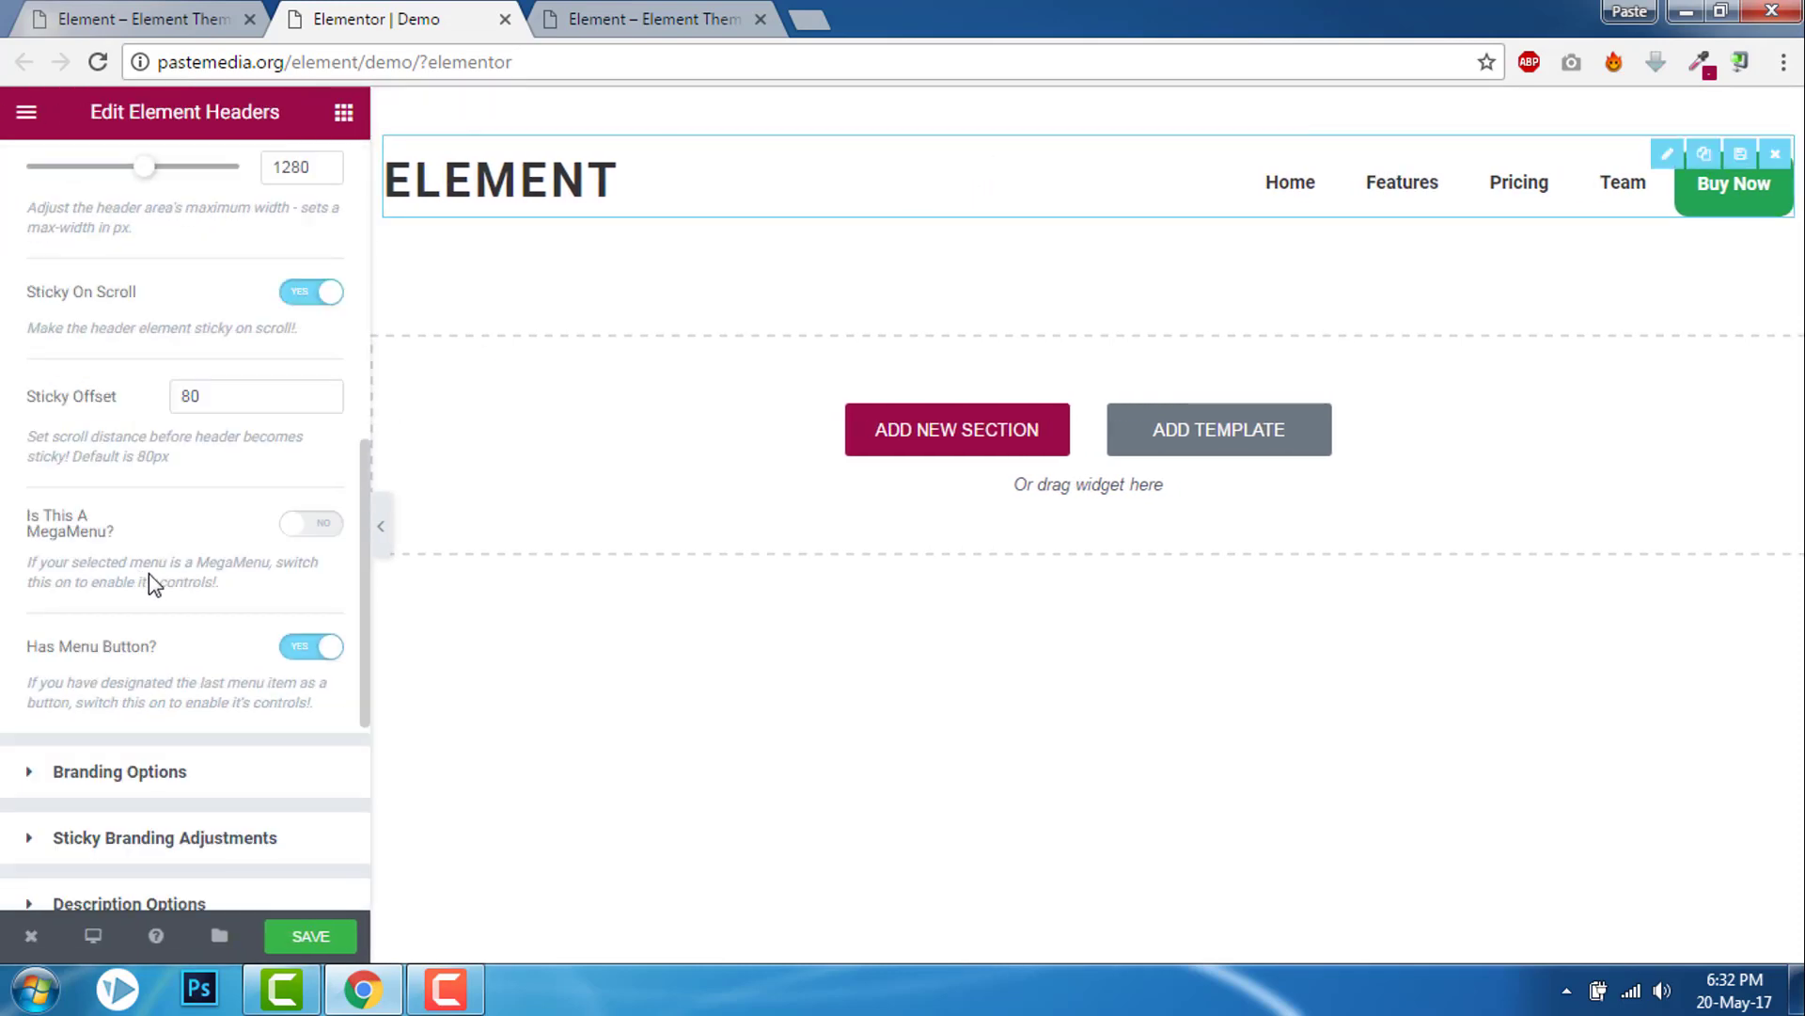
scroll(147, 573, "down", 3)
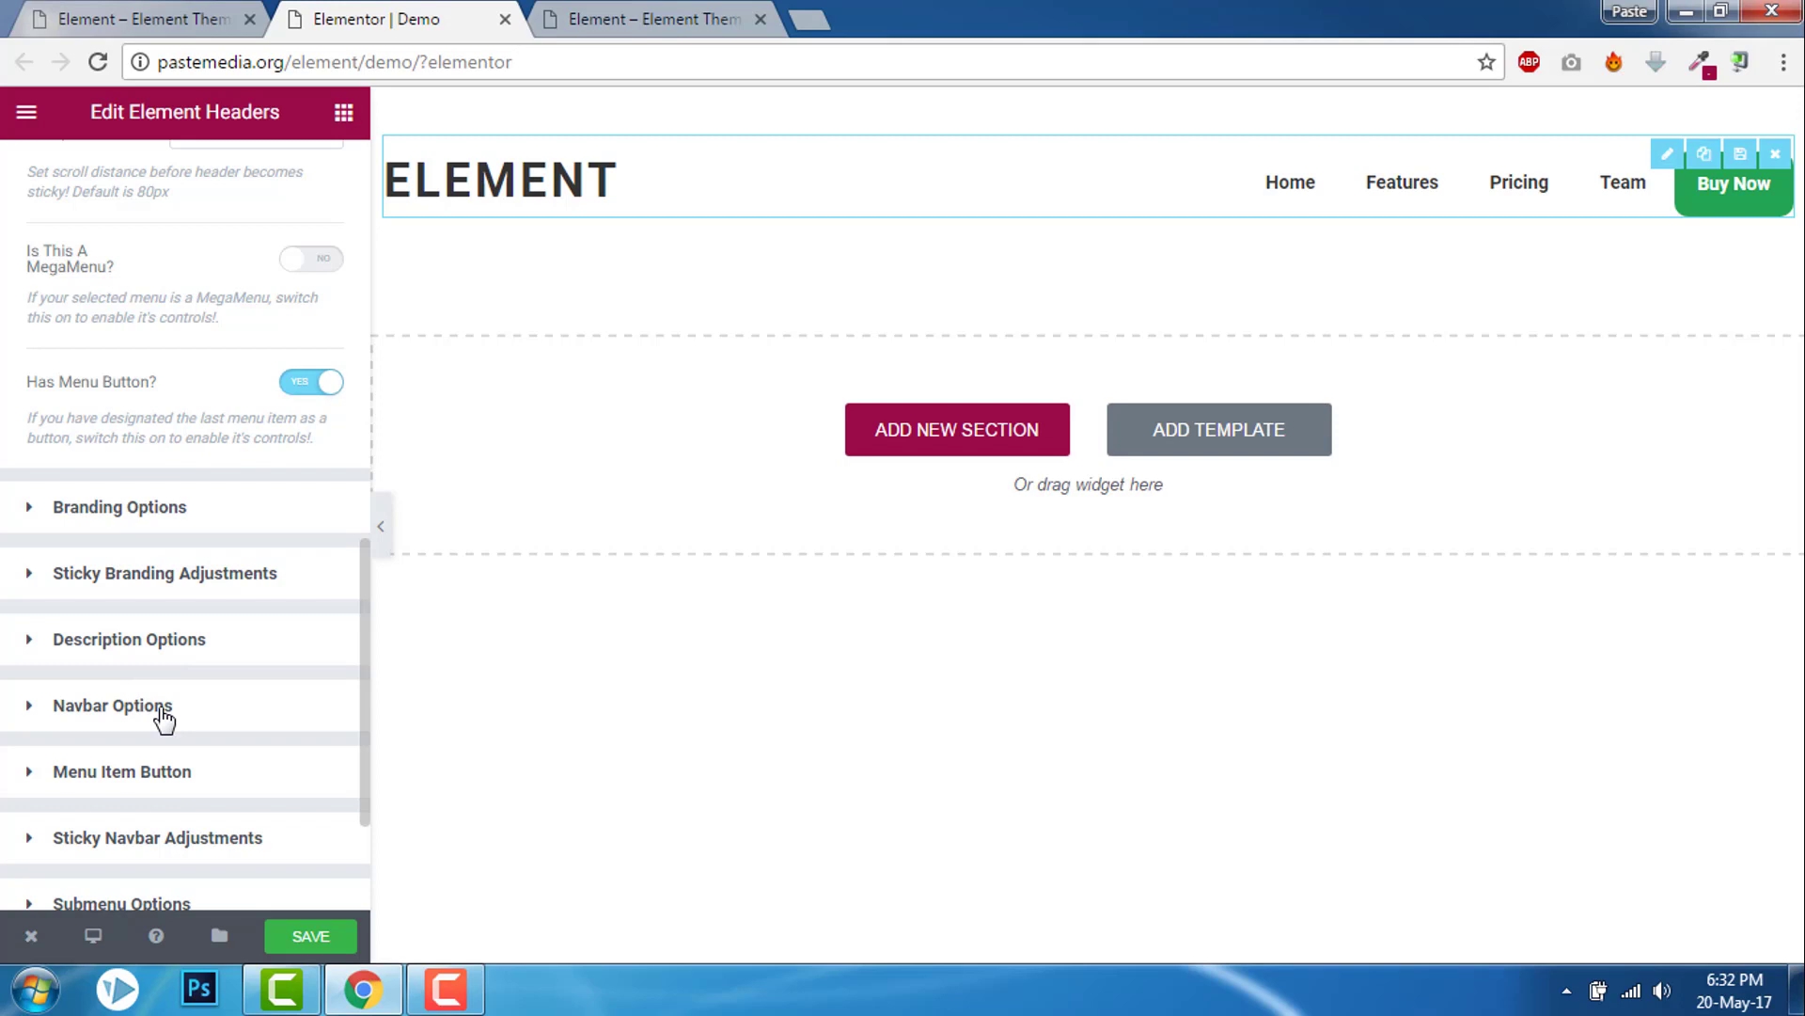
left_click(114, 706)
scroll(292, 621, "down", 2)
scroll(292, 622, "down", 2)
scroll(292, 653, "down", 3)
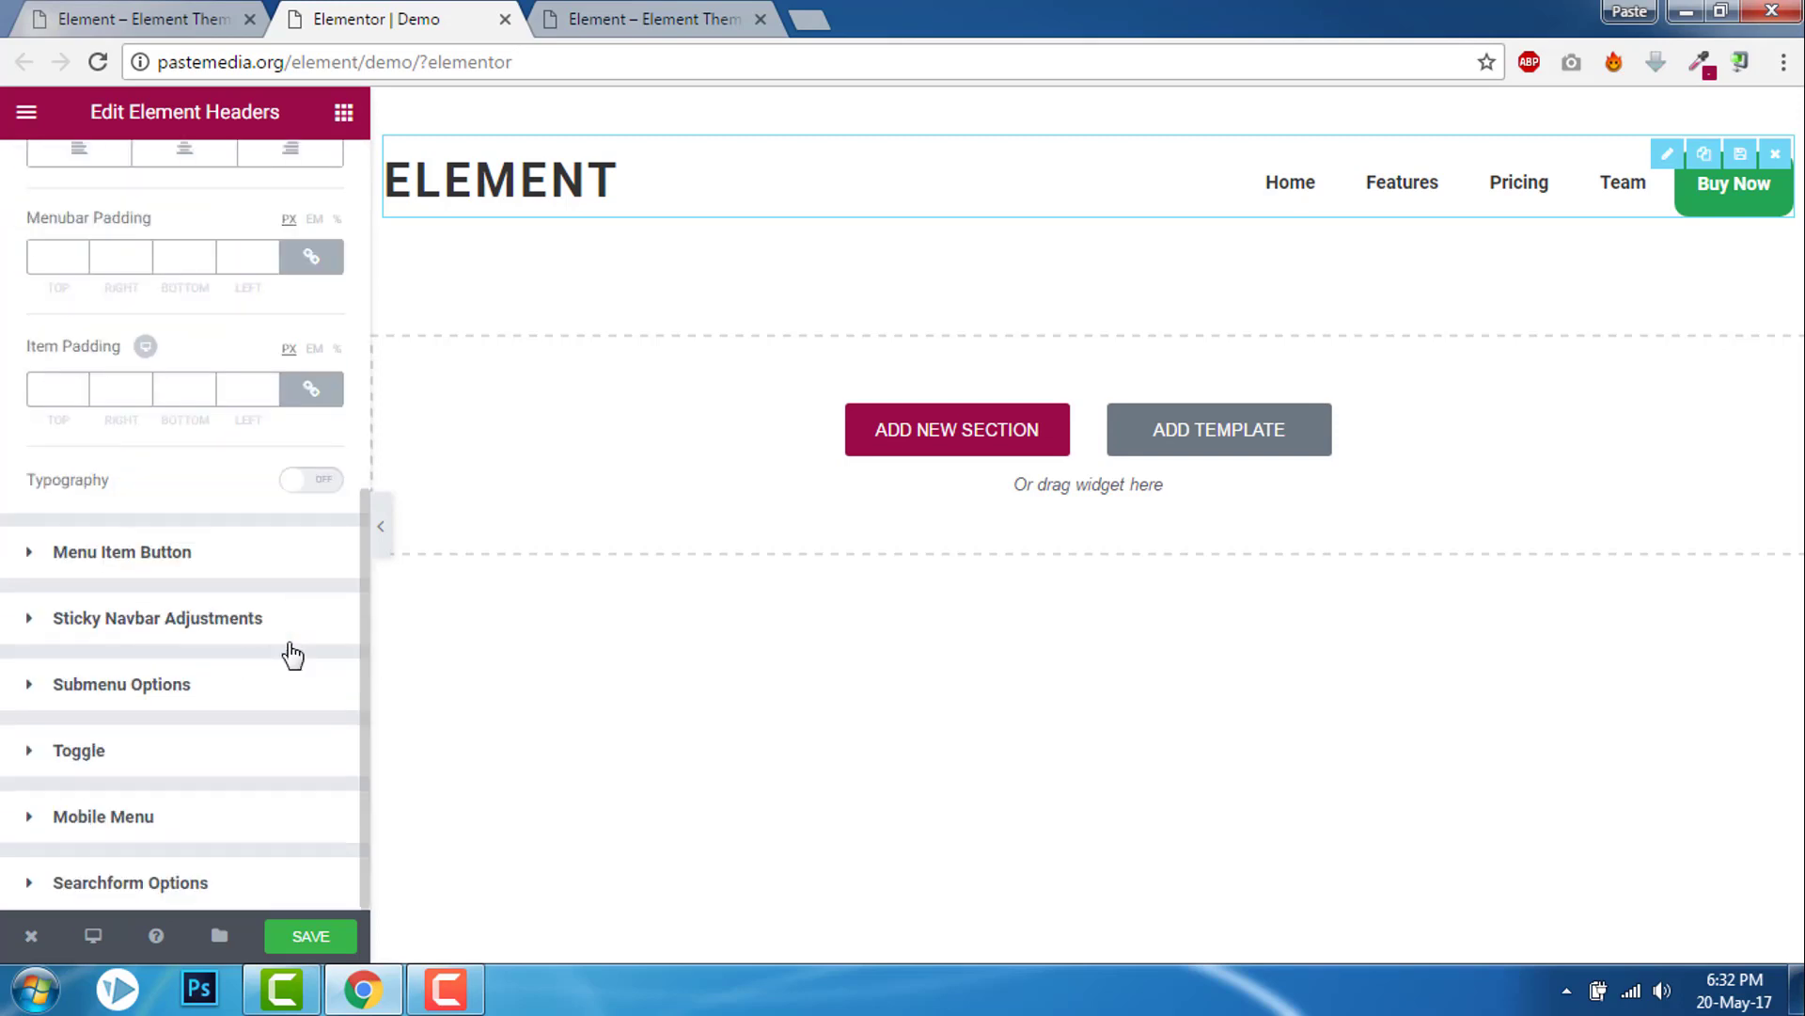
left_click(297, 480)
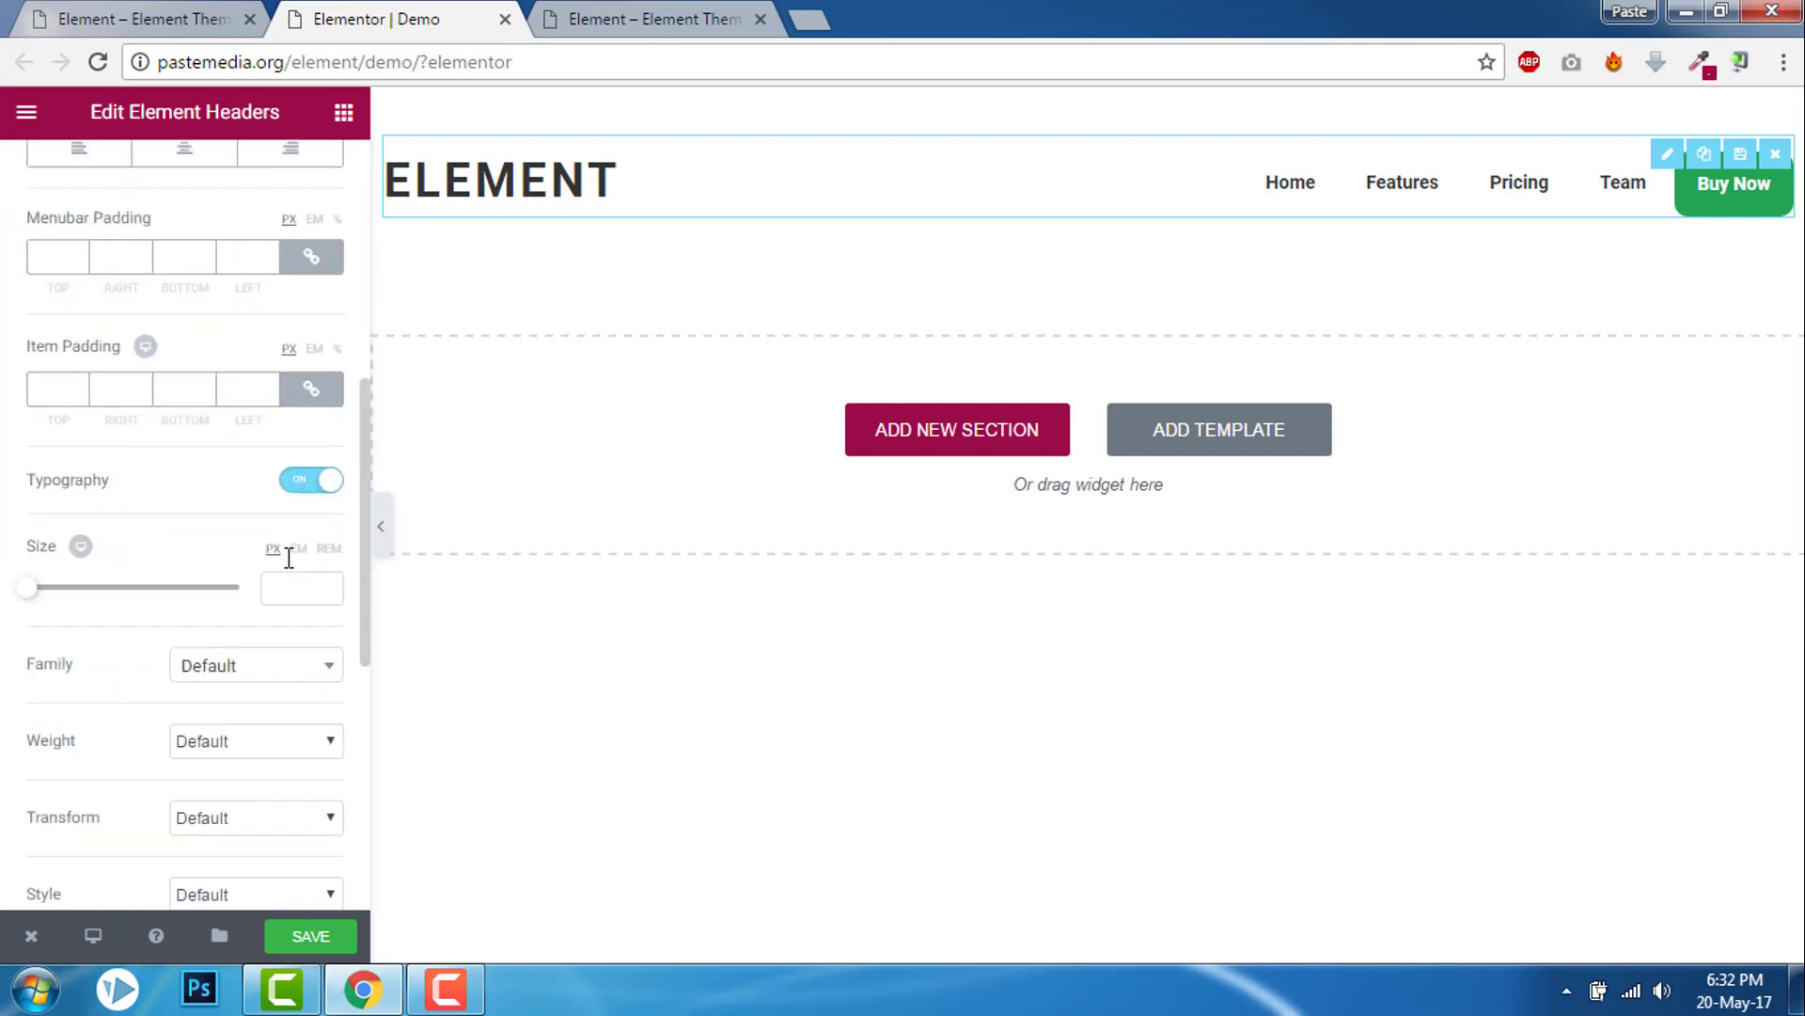
left_click(287, 586)
type("20")
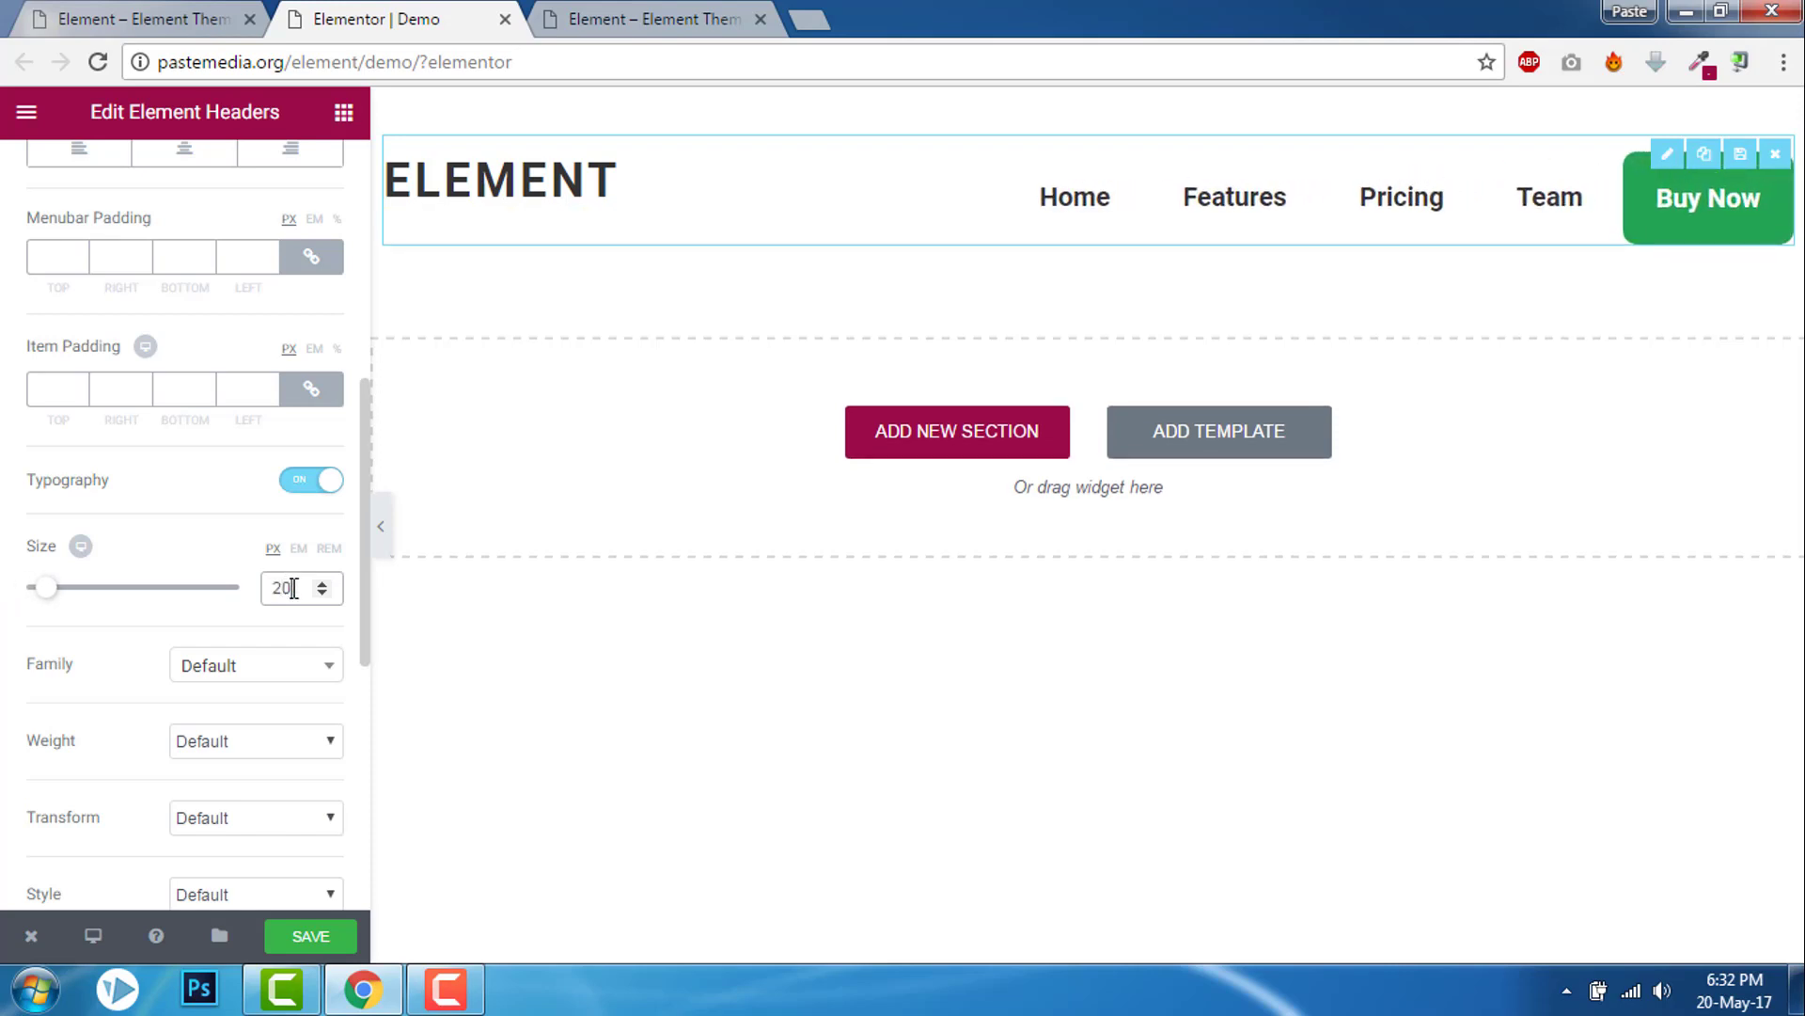
left_click(225, 819)
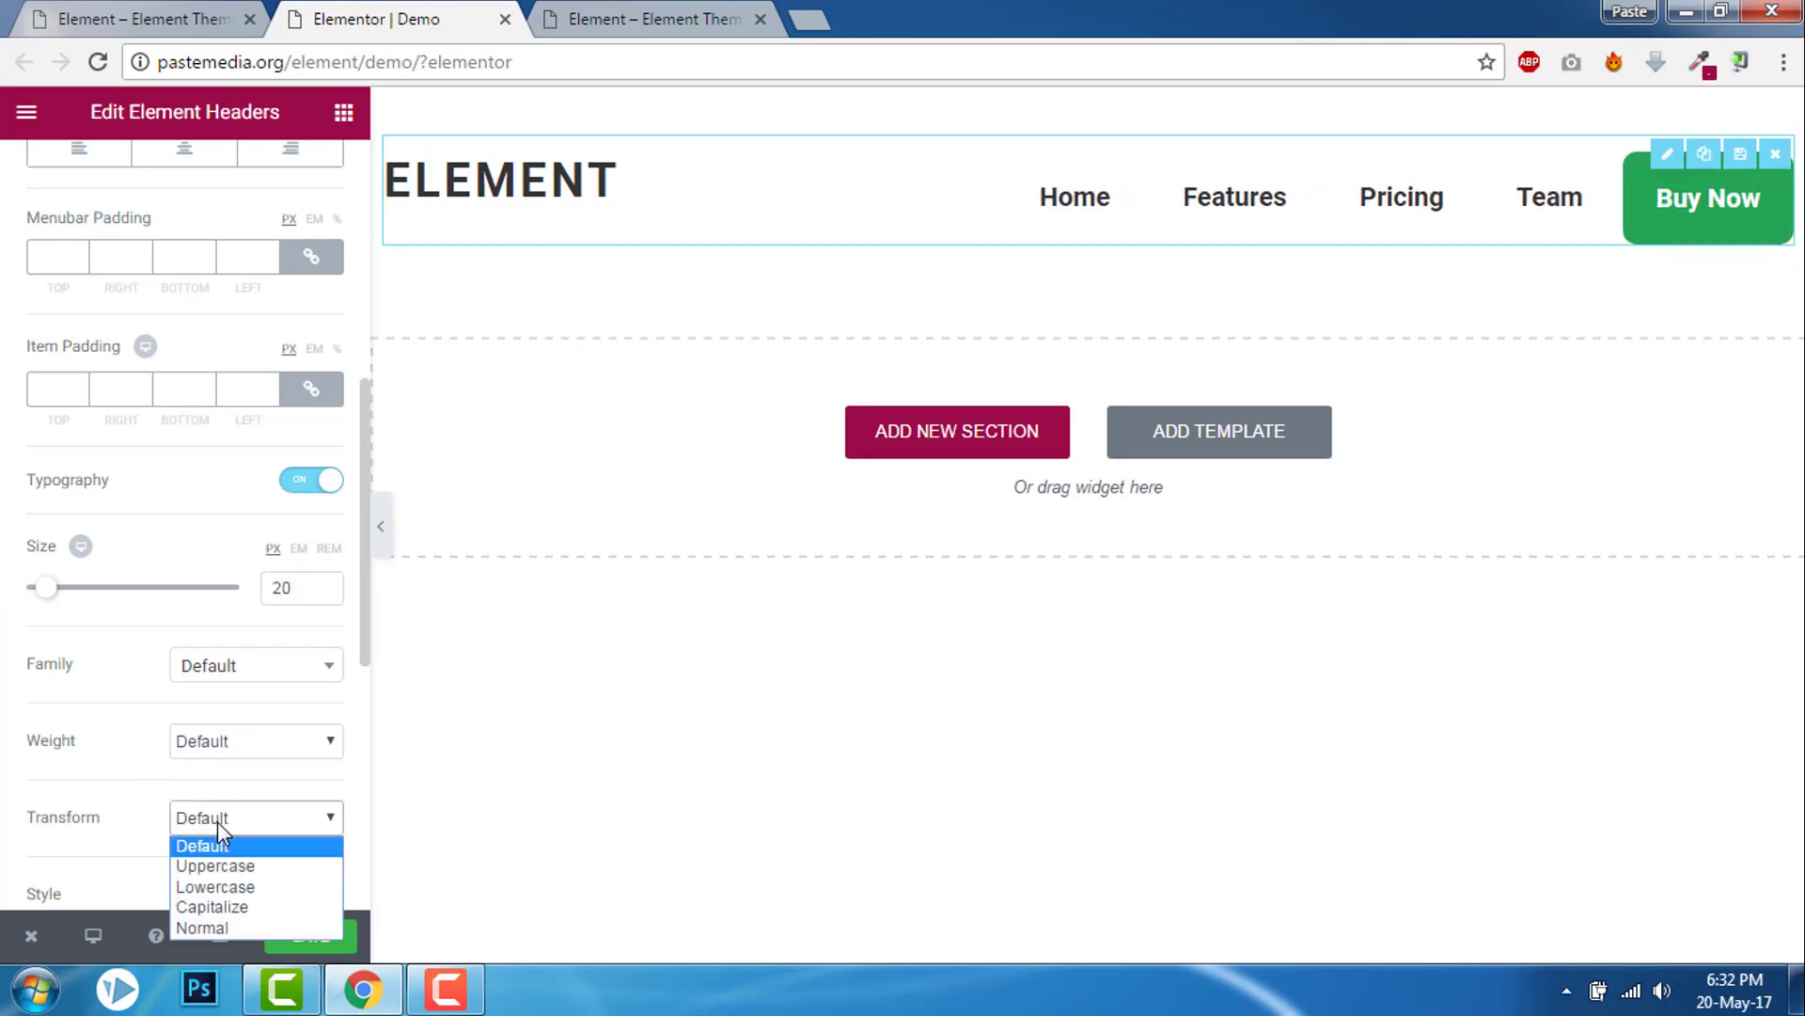
left_click(214, 866)
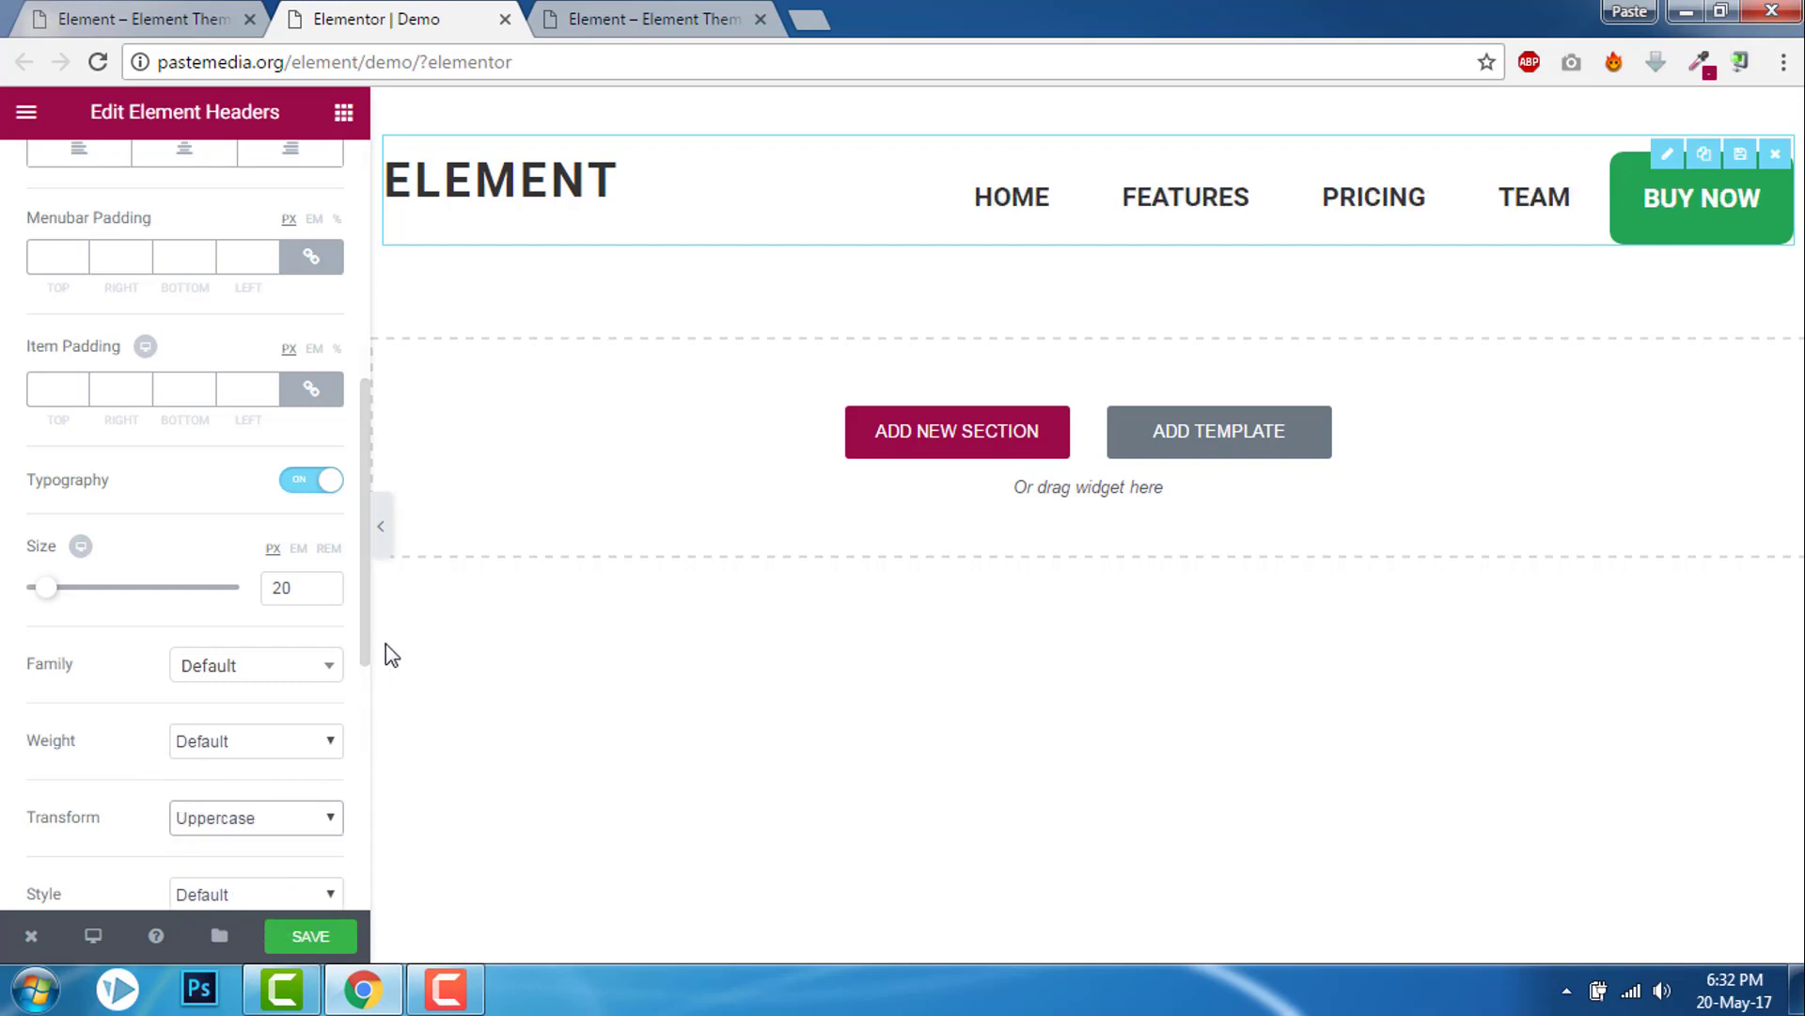
Compare the full-width uppercase demo header with the live site's header.
left_click(380, 525)
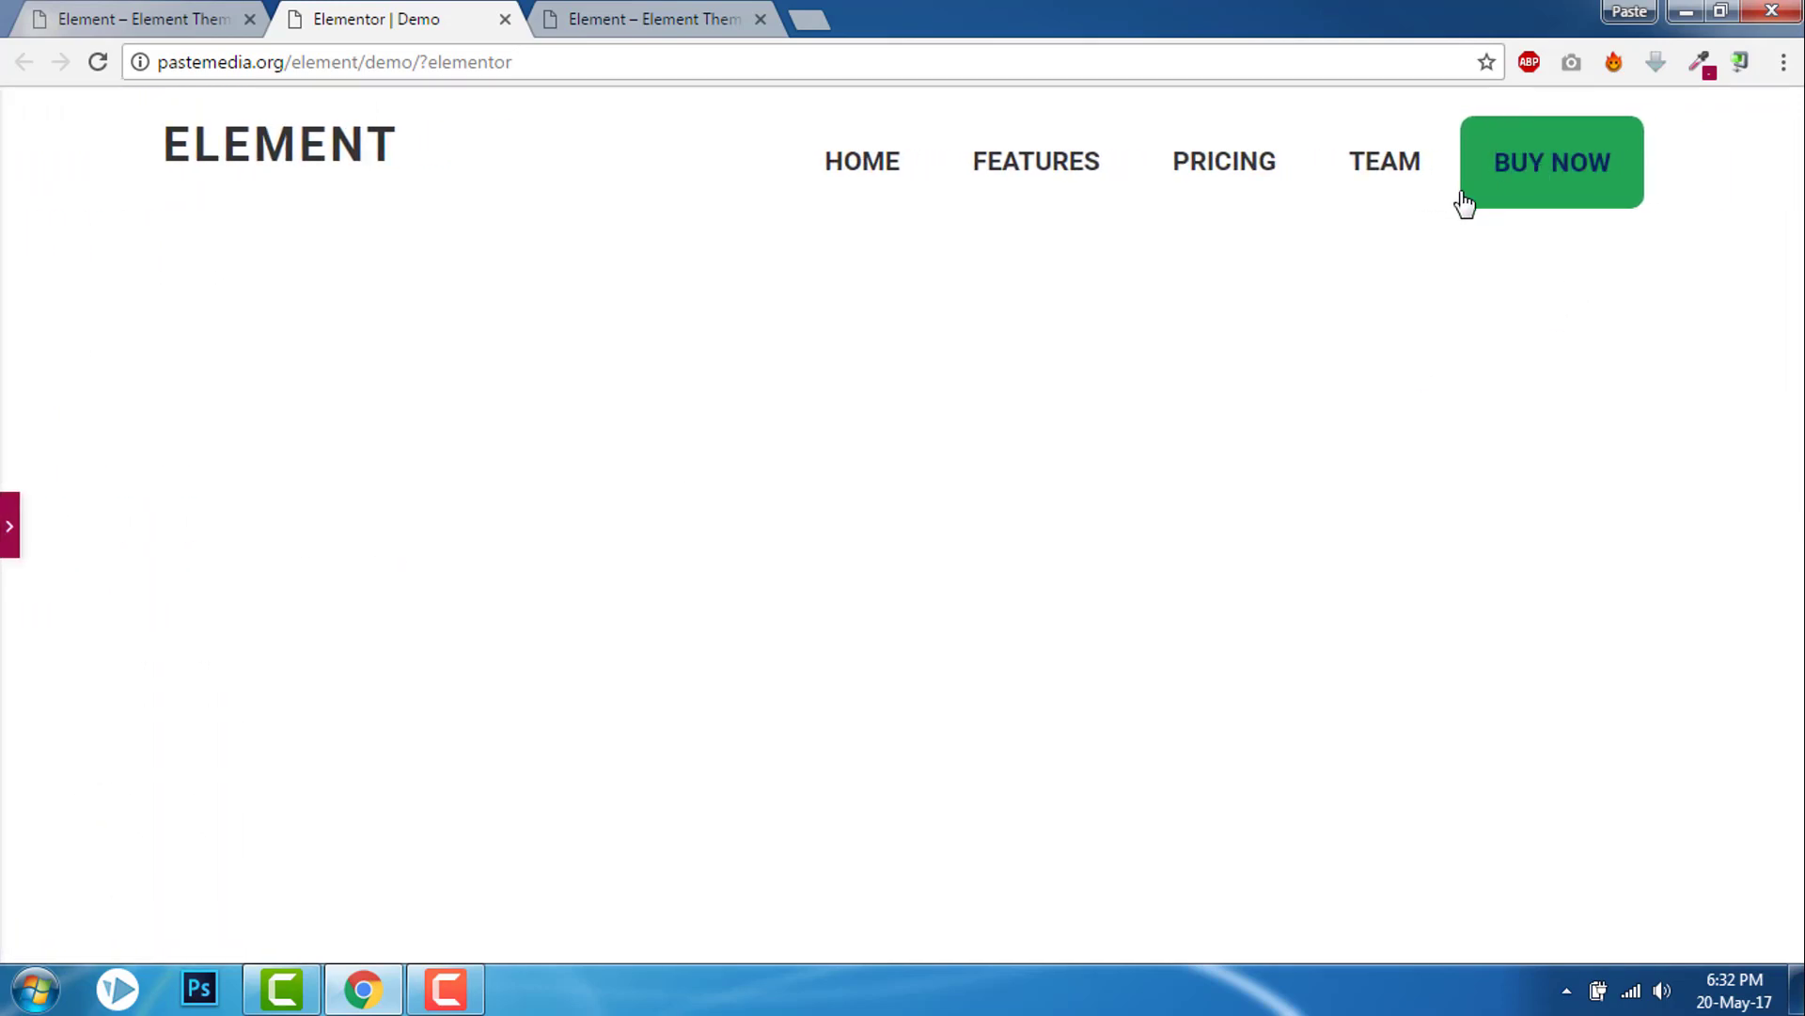
left_click(642, 19)
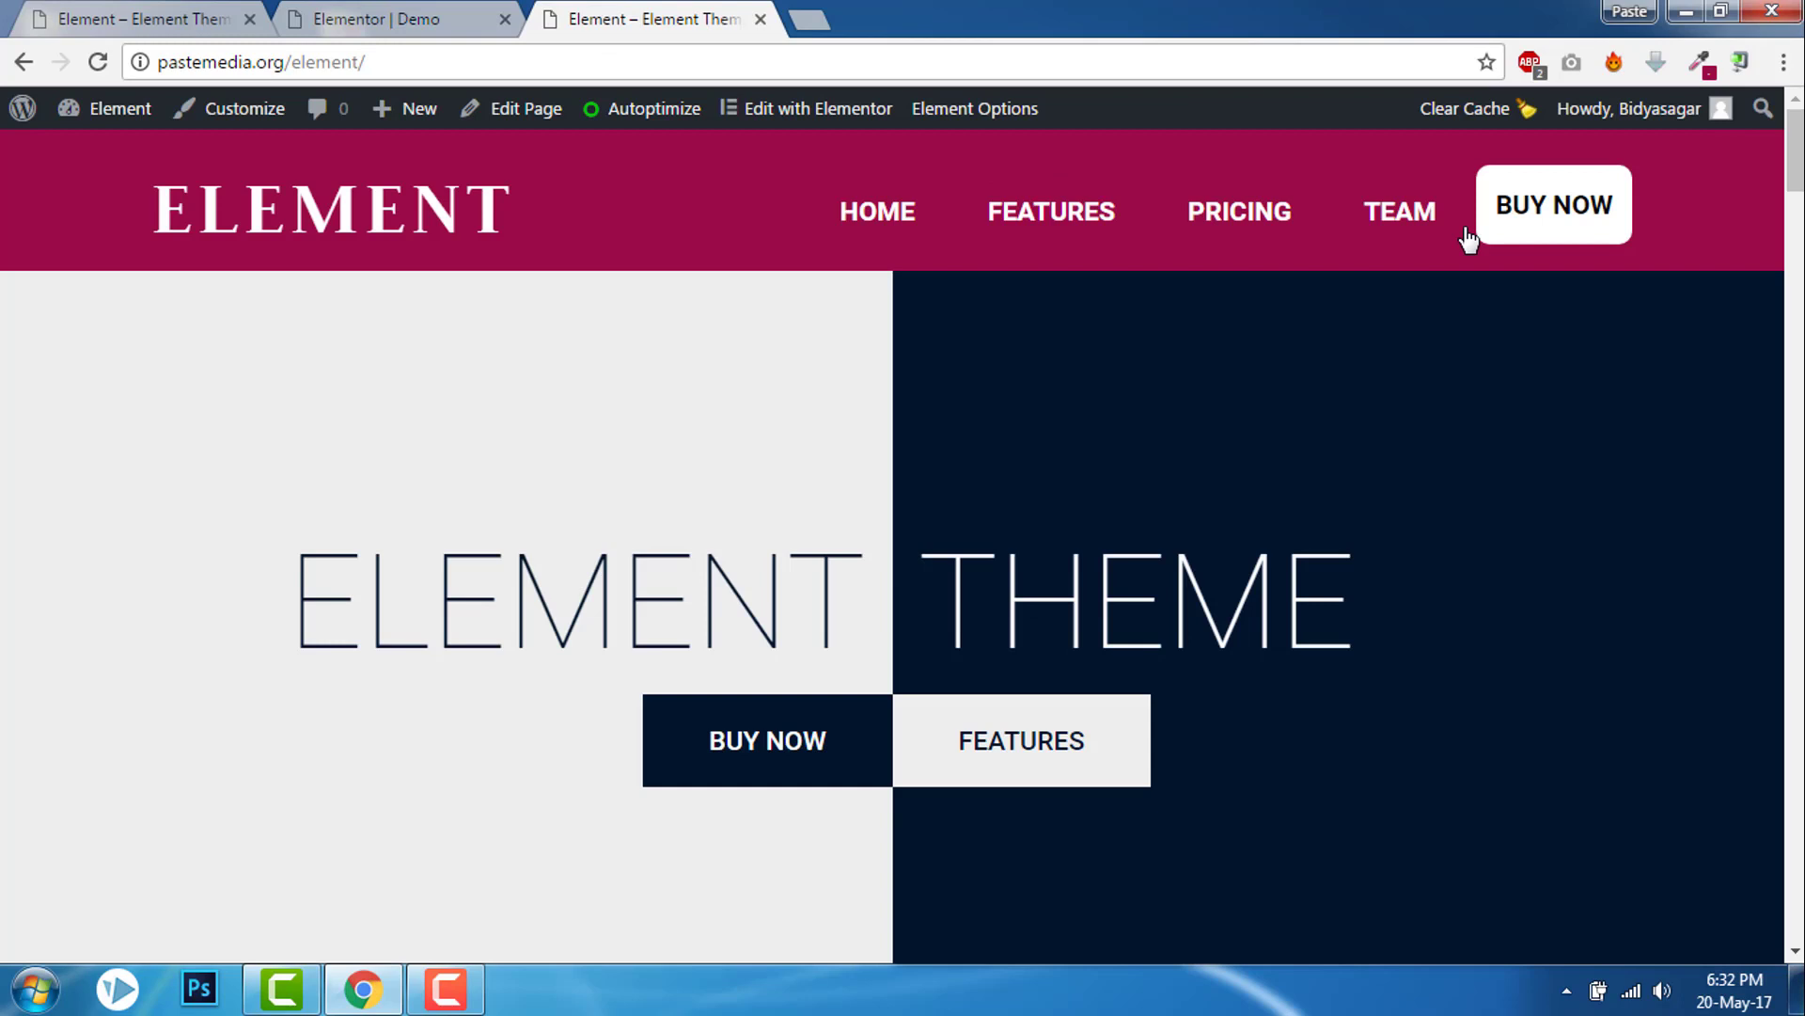
left_click(376, 18)
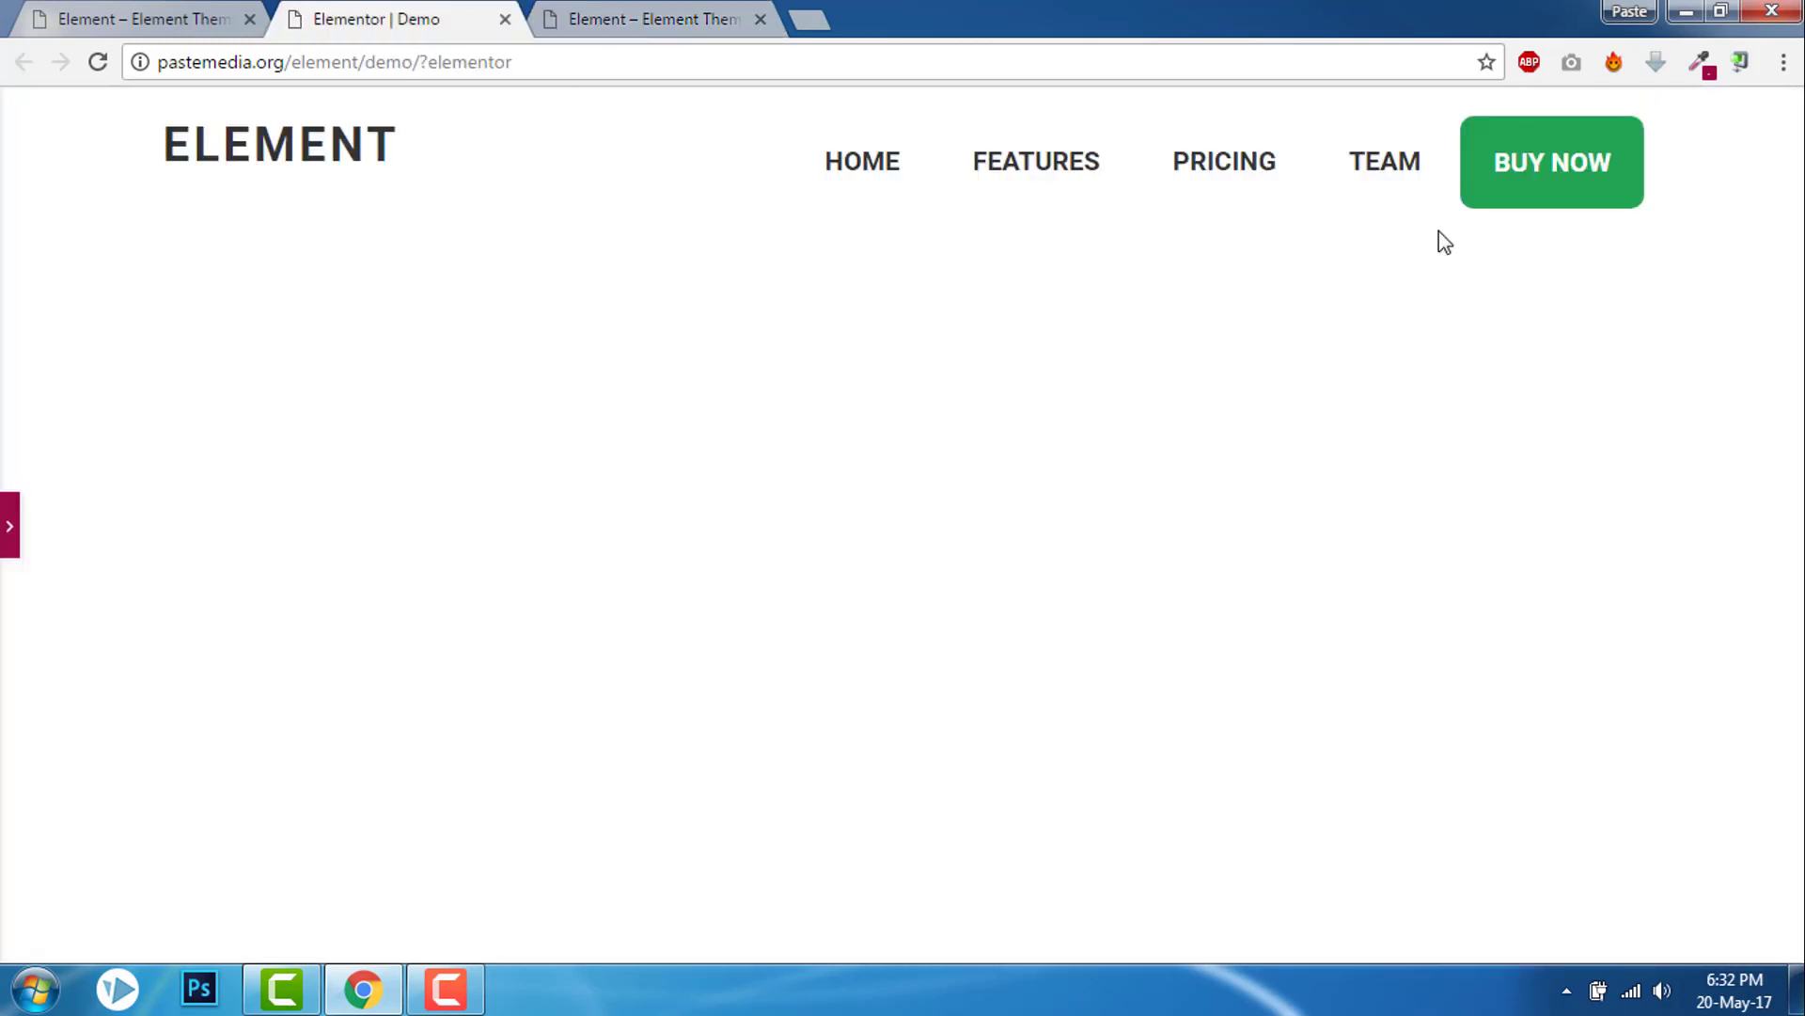
left_click(8, 537)
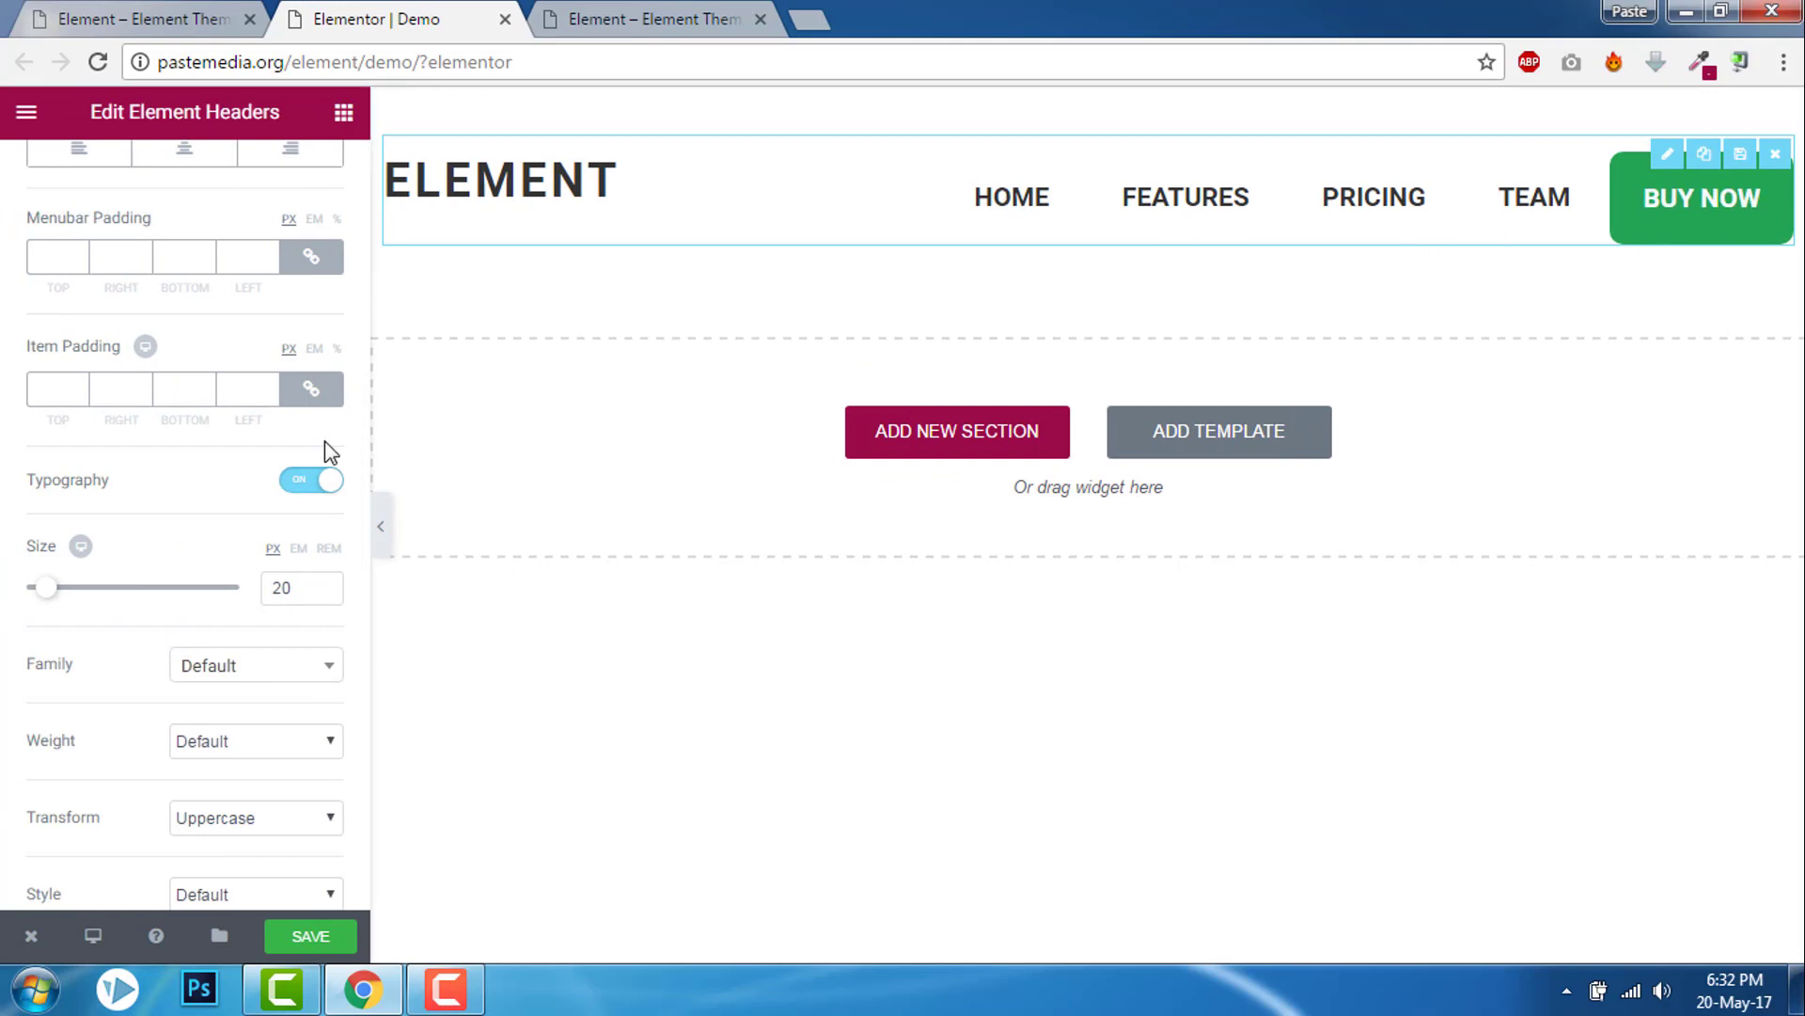
left_click(379, 526)
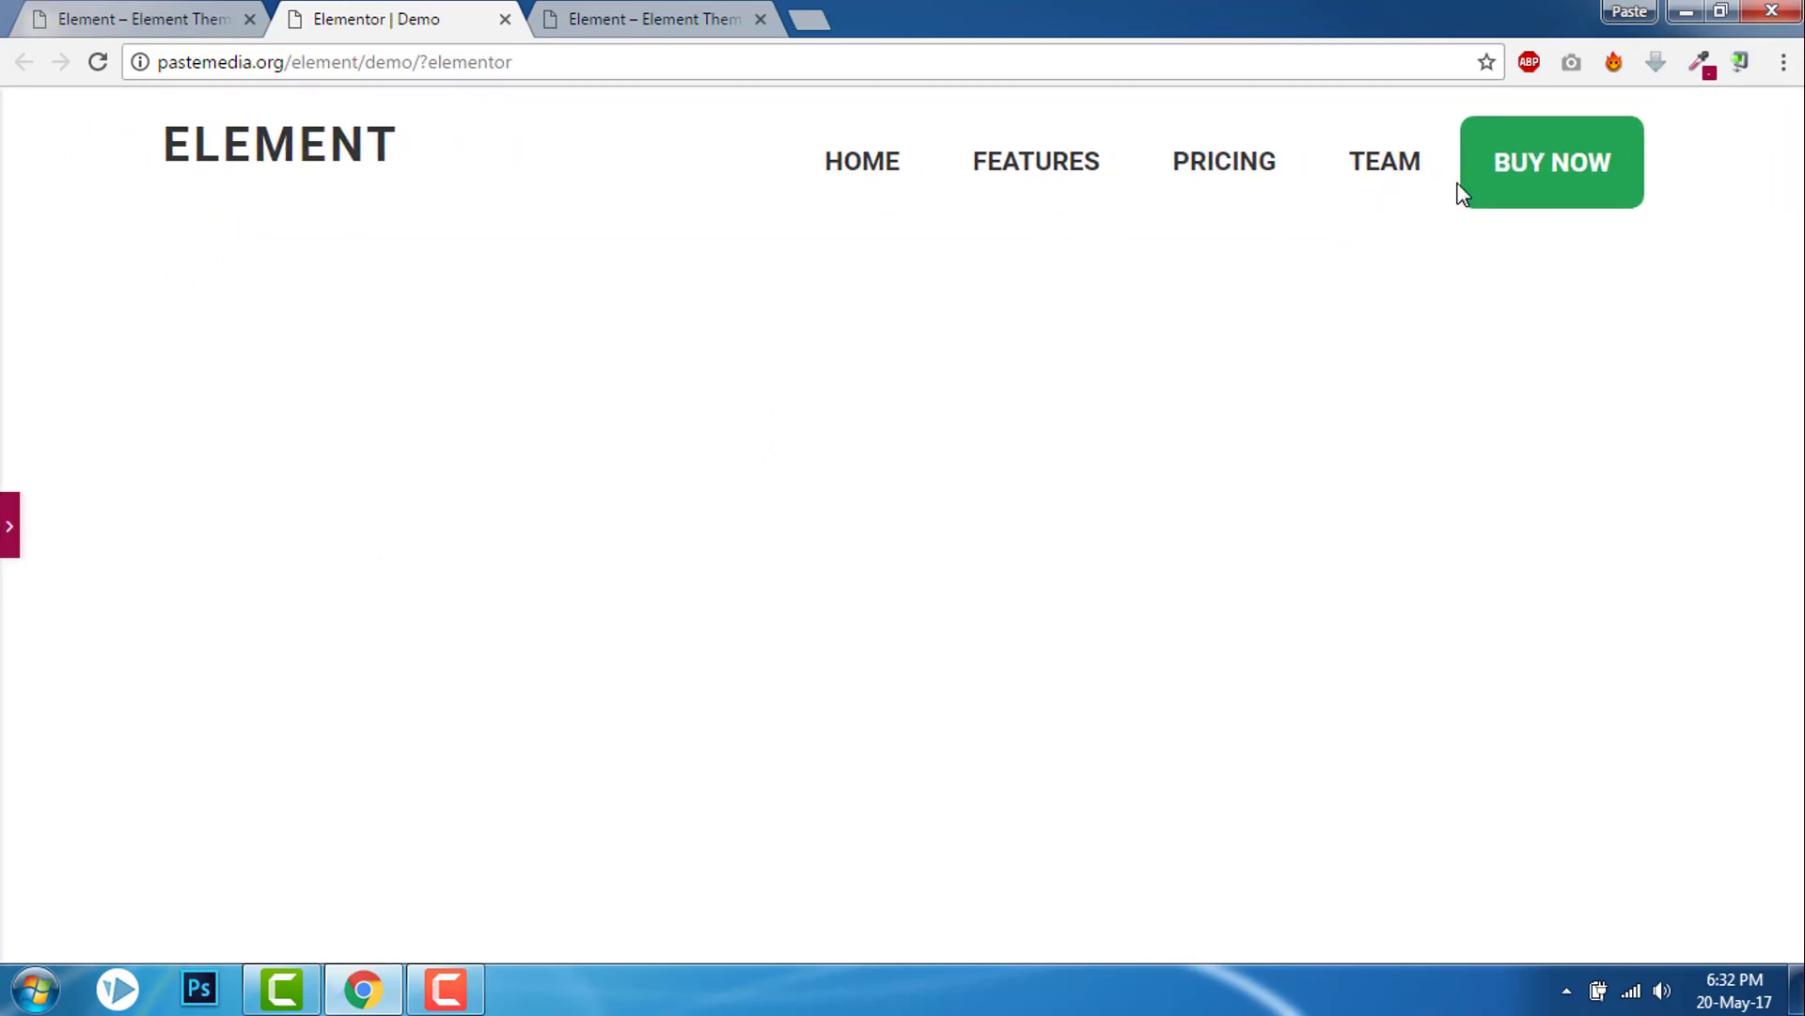